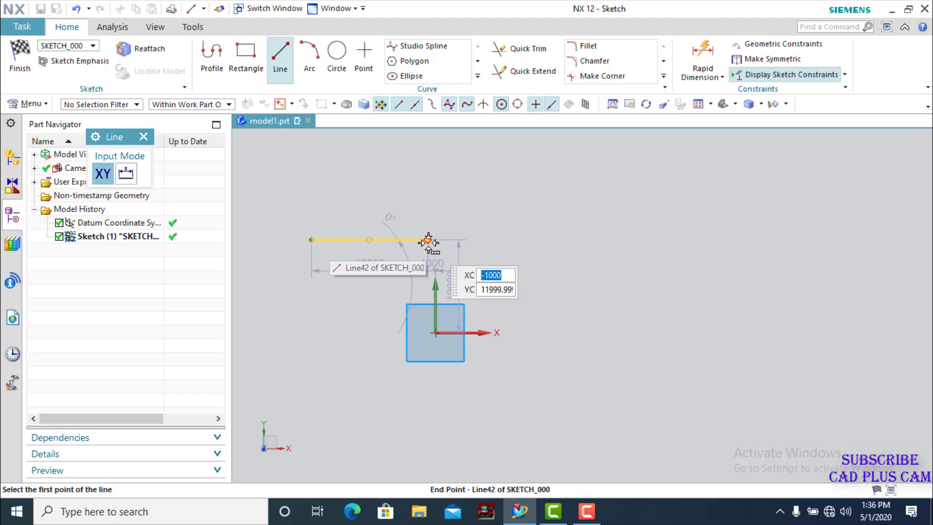
- Leave the Line command and delete the existing horizontal line with its dimensions from the sketch
key(Escape)
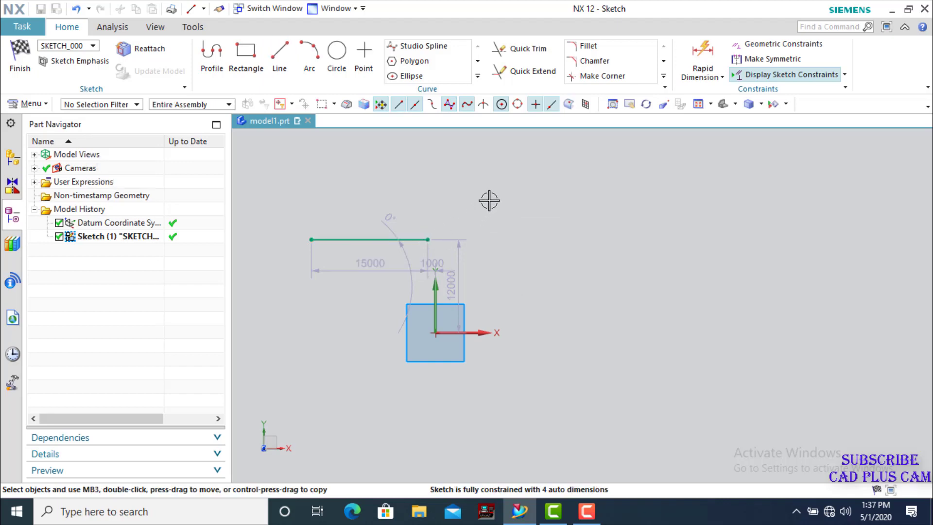
drag(476, 184, 284, 291)
key(Delete)
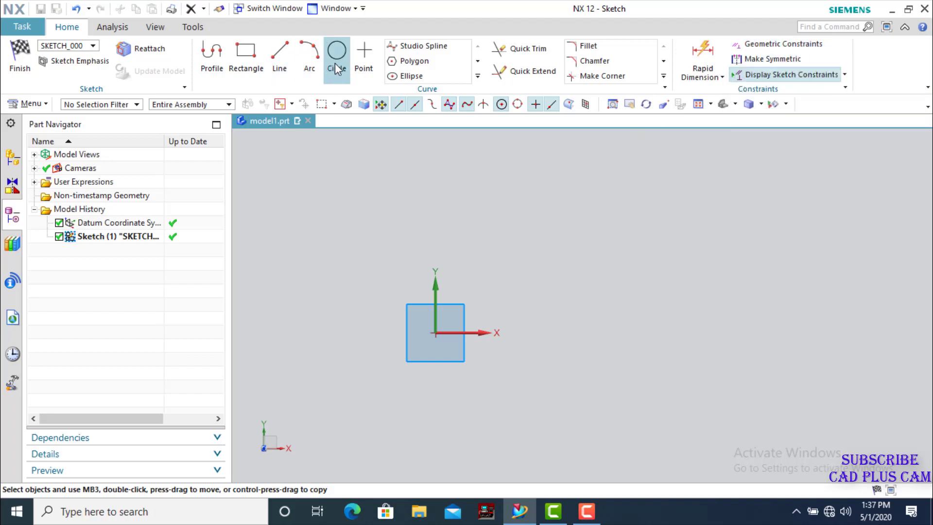
- Draw a slightly sloping line above the origin, then reposition its right endpoint for a length of about 21300 at about 5.9°
click(278, 57)
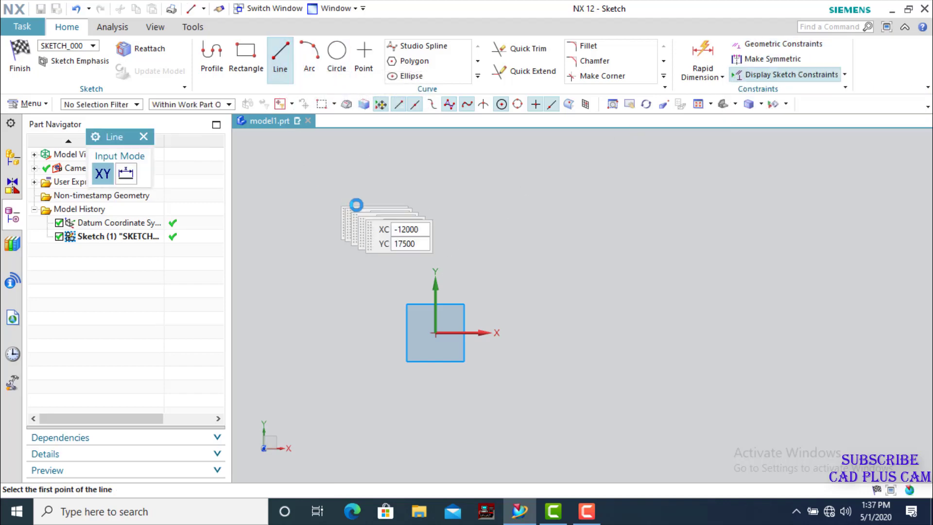
click(343, 251)
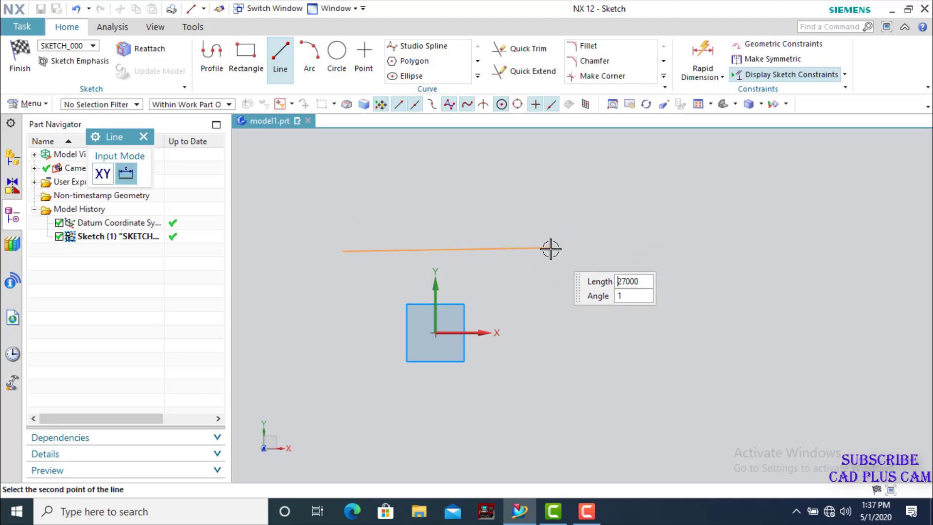
click(550, 249)
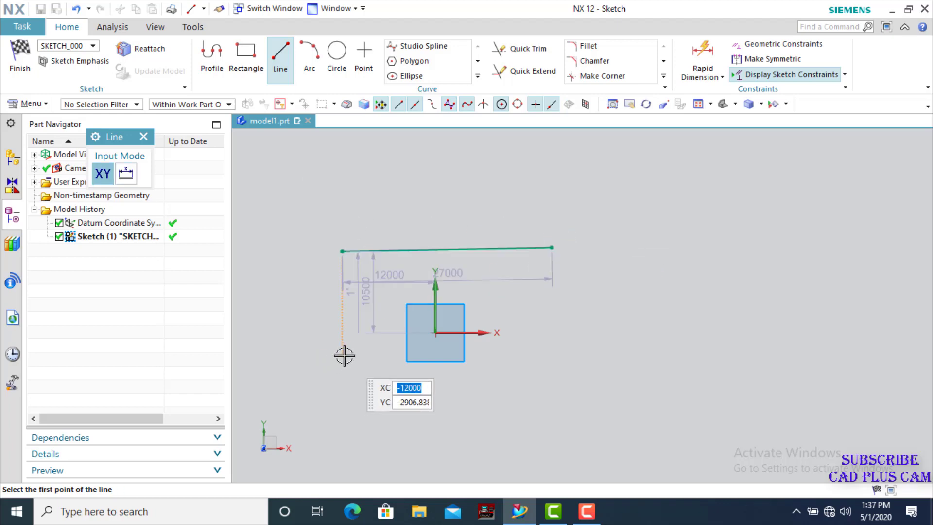
key(Escape)
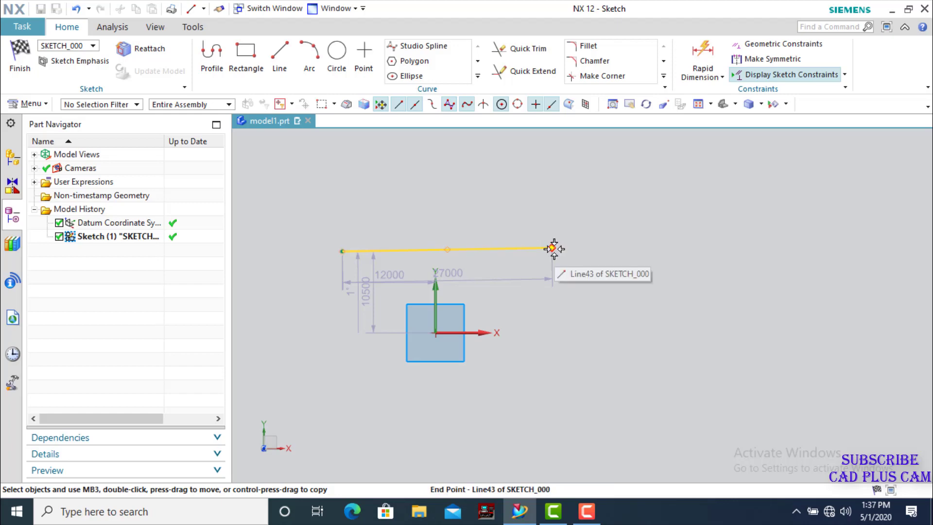
drag(552, 247, 507, 234)
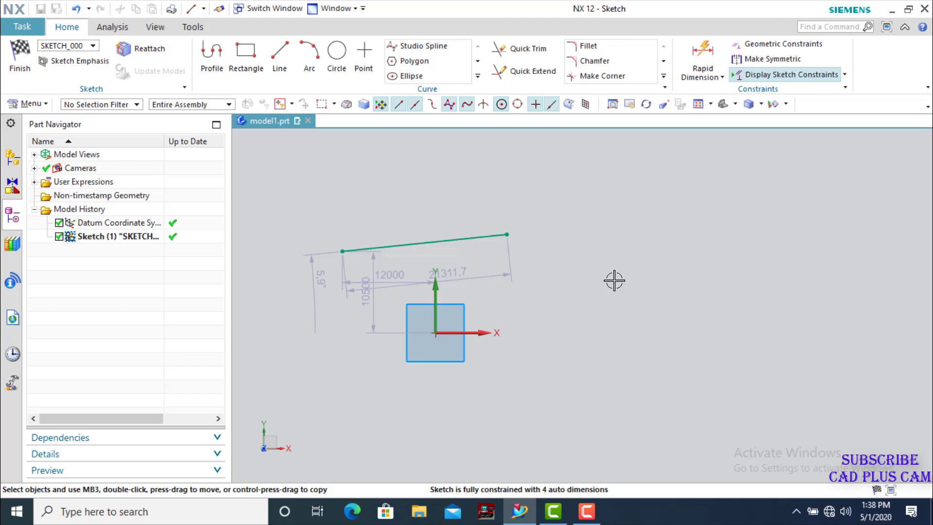
- Apply a Horizontal constraint to the sloping line, then shorten it to about 13900 and move it to the upper right of the origin
click(758, 45)
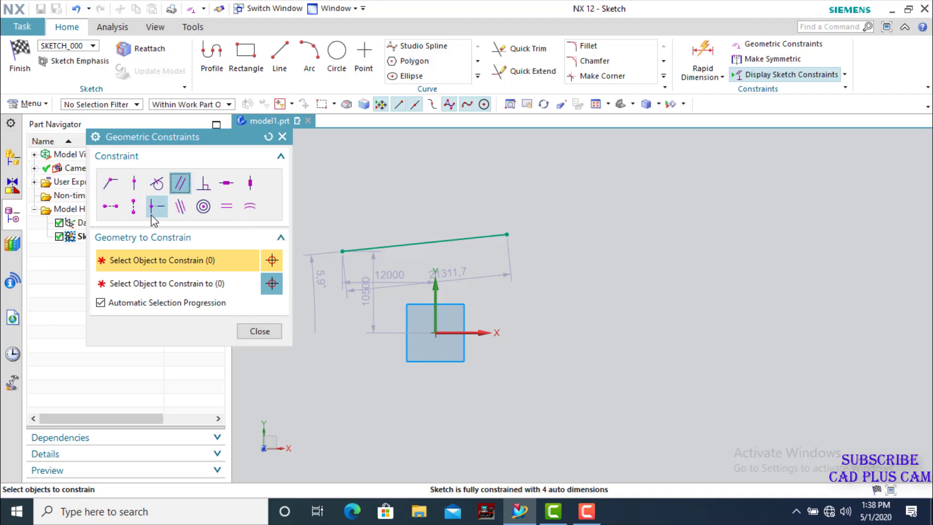
click(227, 185)
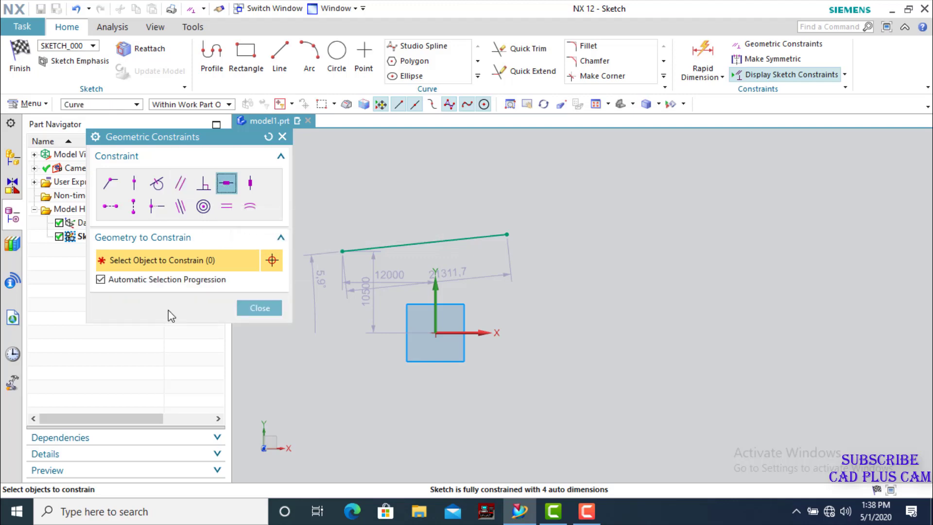
click(428, 244)
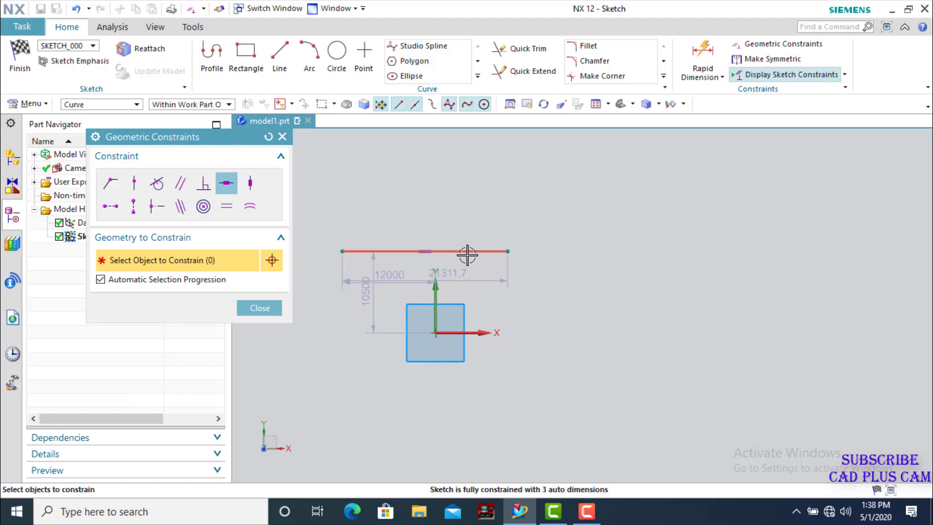
click(266, 310)
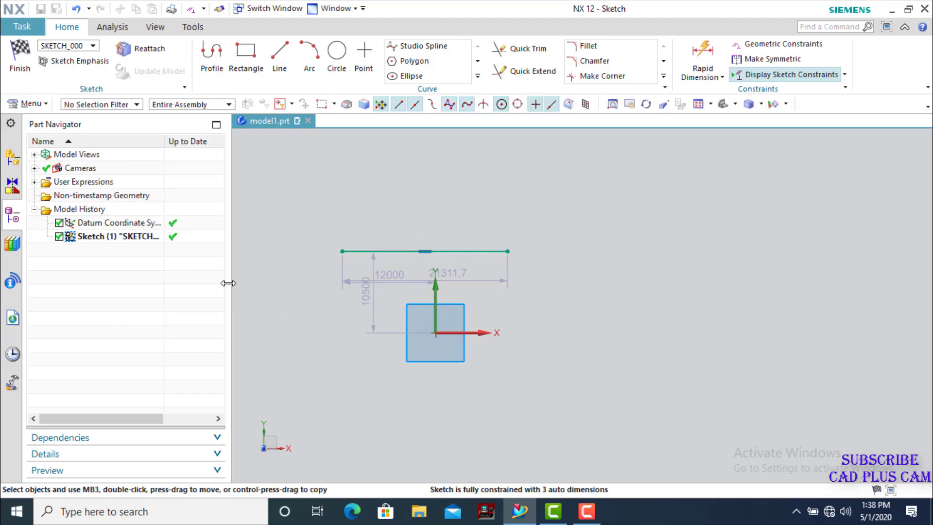
mouse_move(506, 252)
mouse_down()
mouse_move(462, 214)
mouse_move(422, 202)
mouse_move(424, 182)
mouse_move(441, 179)
mouse_move(479, 244)
mouse_move(524, 224)
mouse_move(429, 223)
mouse_move(456, 227)
mouse_move(466, 245)
mouse_up()
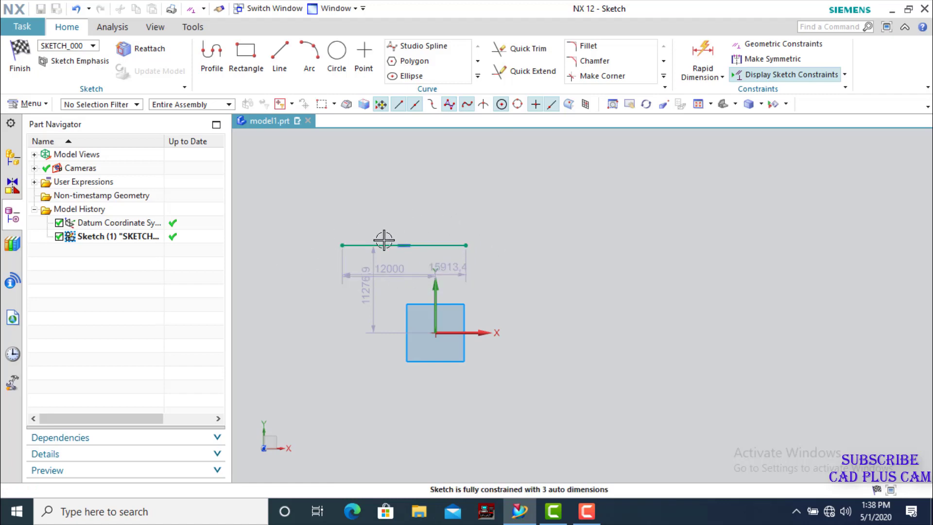
mouse_move(420, 246)
mouse_down()
mouse_move(427, 210)
mouse_move(491, 190)
mouse_move(607, 204)
mouse_move(661, 289)
mouse_move(620, 235)
mouse_move(634, 232)
mouse_up()
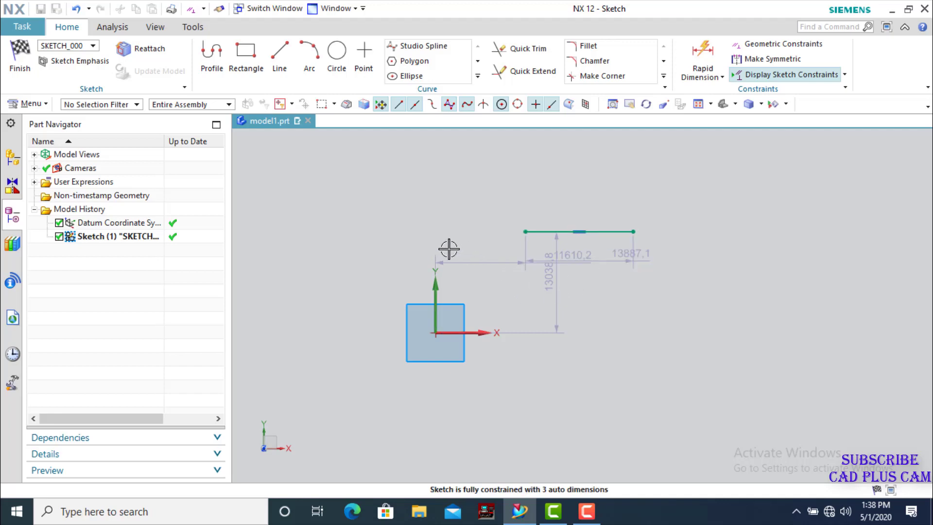
- Draw a nearly vertical line about 15000 long at 268° to the right of the horizontal line
scroll(447, 248, down, 2)
scroll(534, 238, up, 2)
scroll(534, 238, up, 1)
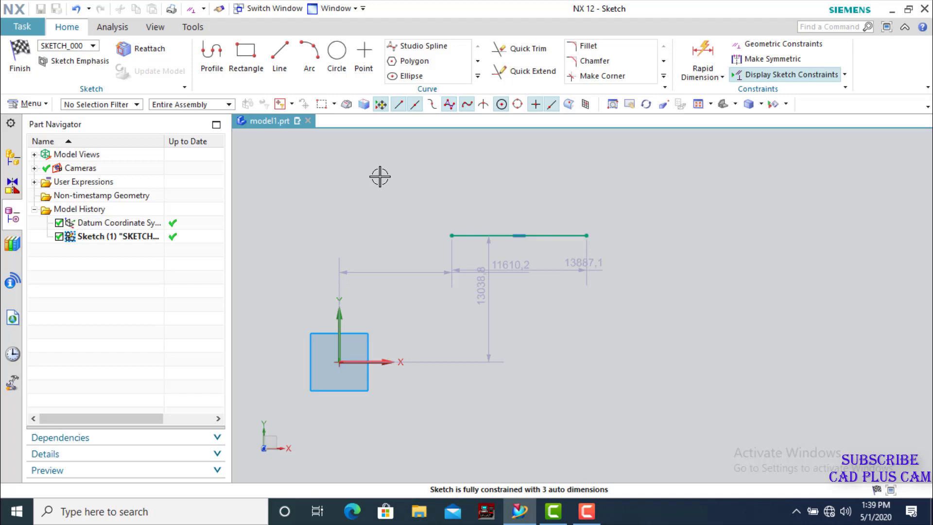
scroll(425, 250, down, 1)
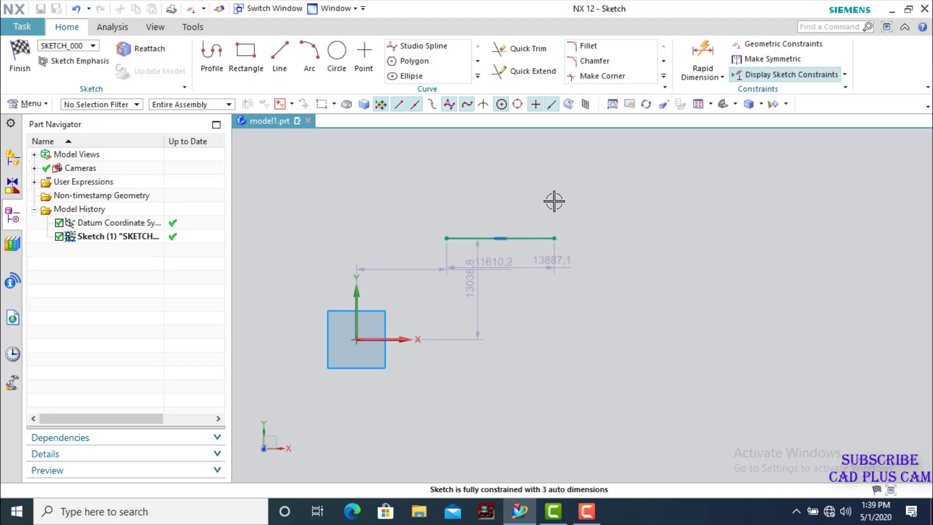
click(767, 44)
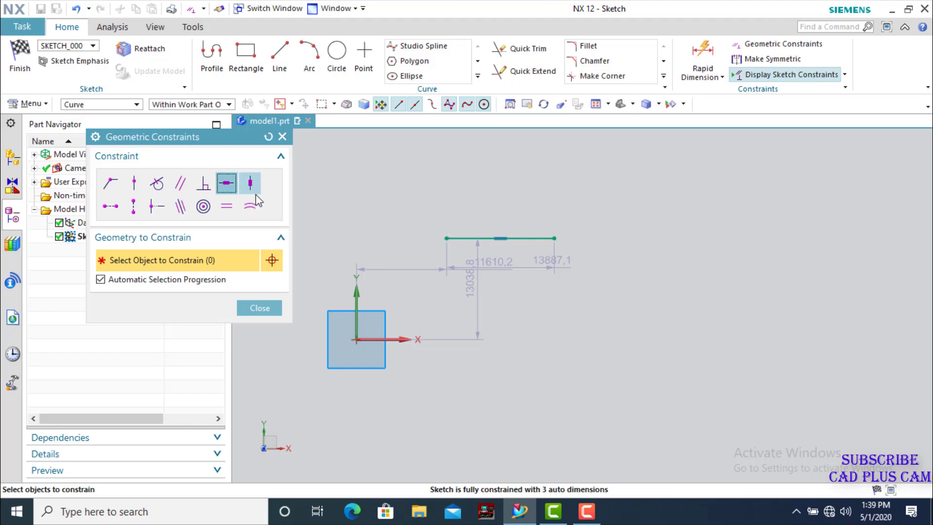
click(279, 305)
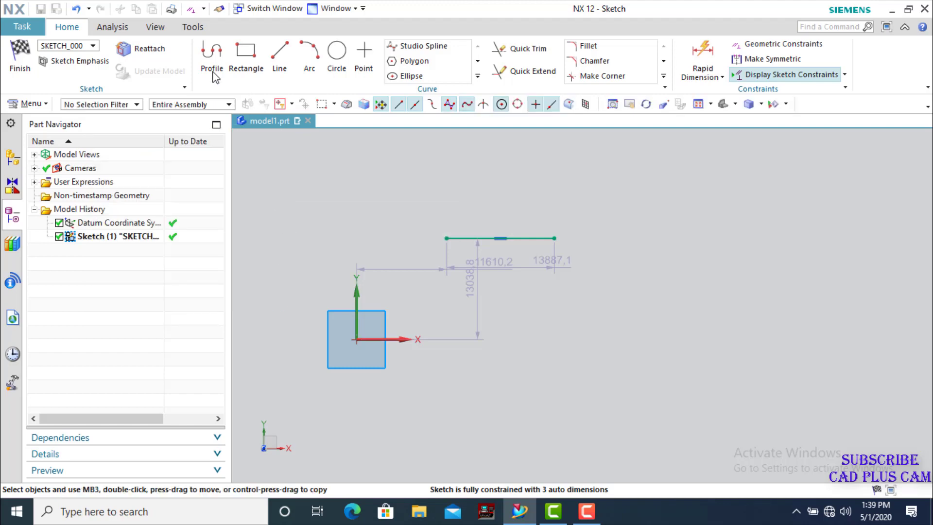
click(285, 55)
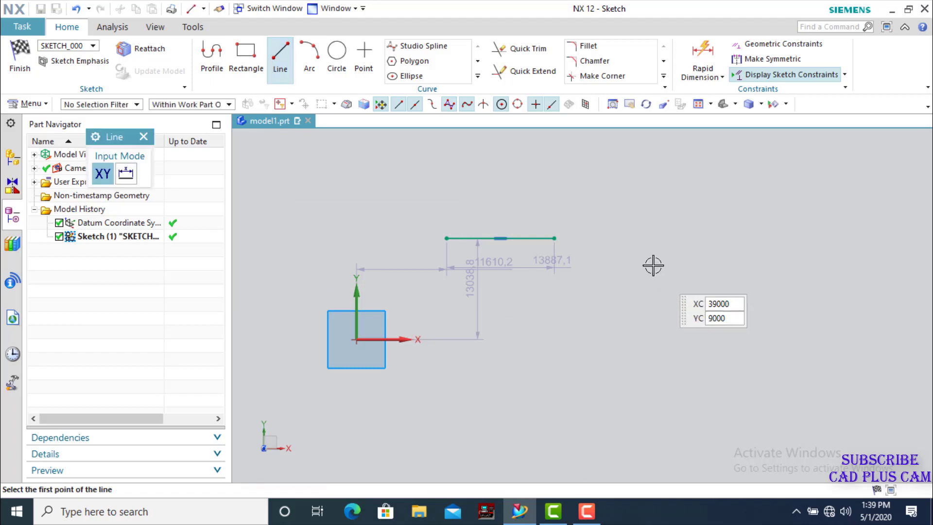
click(651, 185)
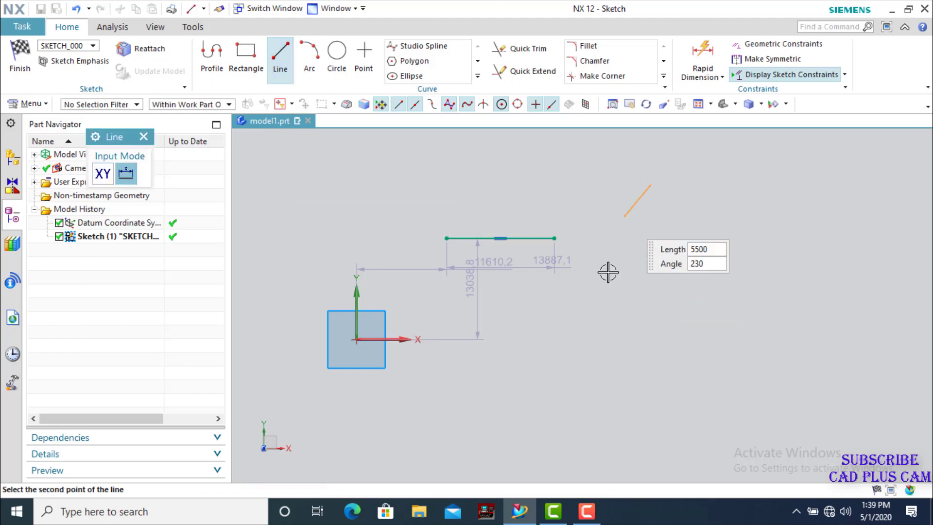
click(646, 300)
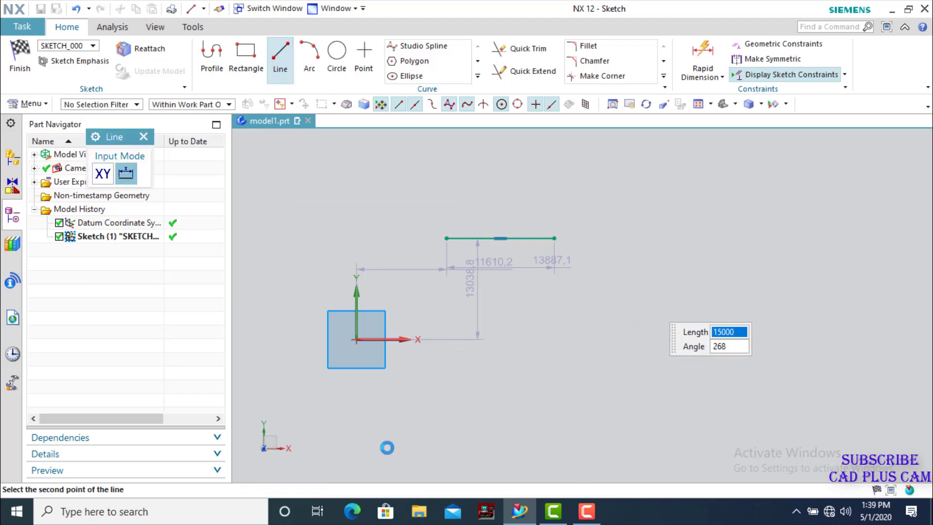
click(143, 137)
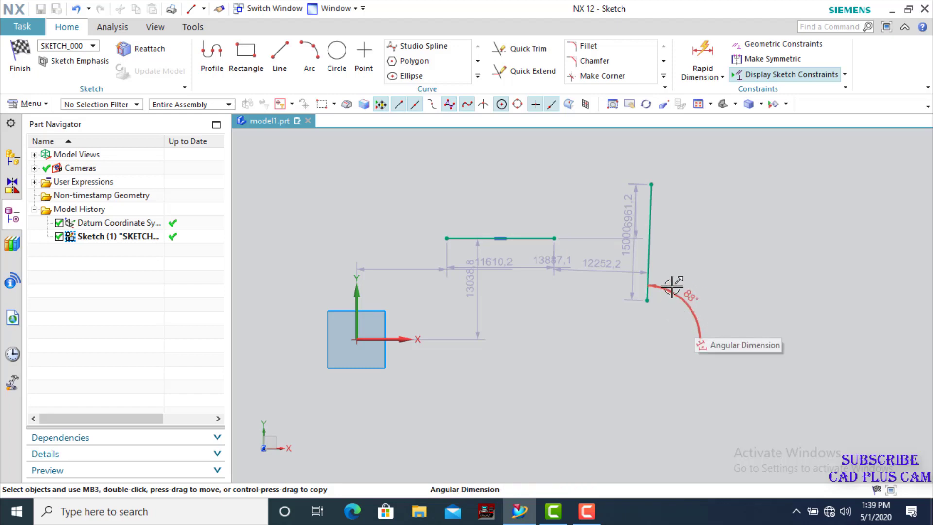
- Apply a Vertical constraint to the nearly vertical line, then move its upper endpoint to the right, shortening the line to about 14100
click(773, 45)
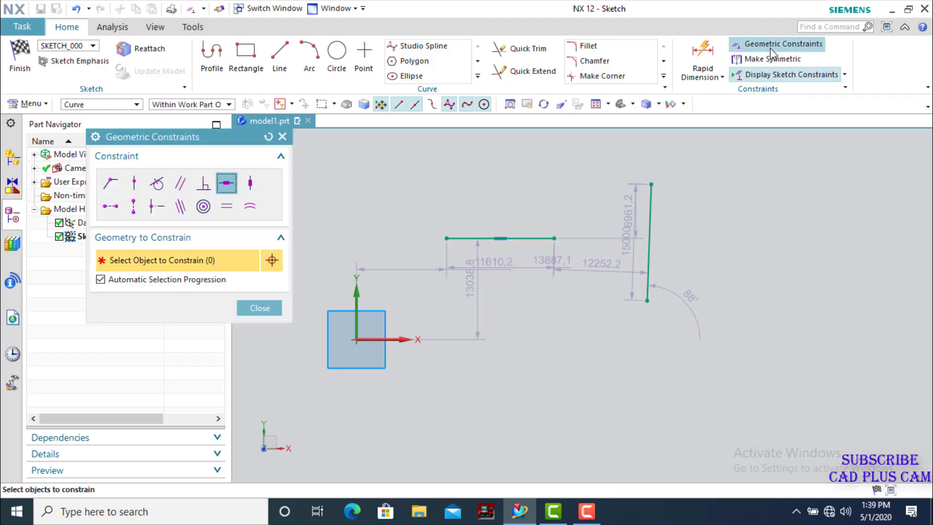
click(249, 183)
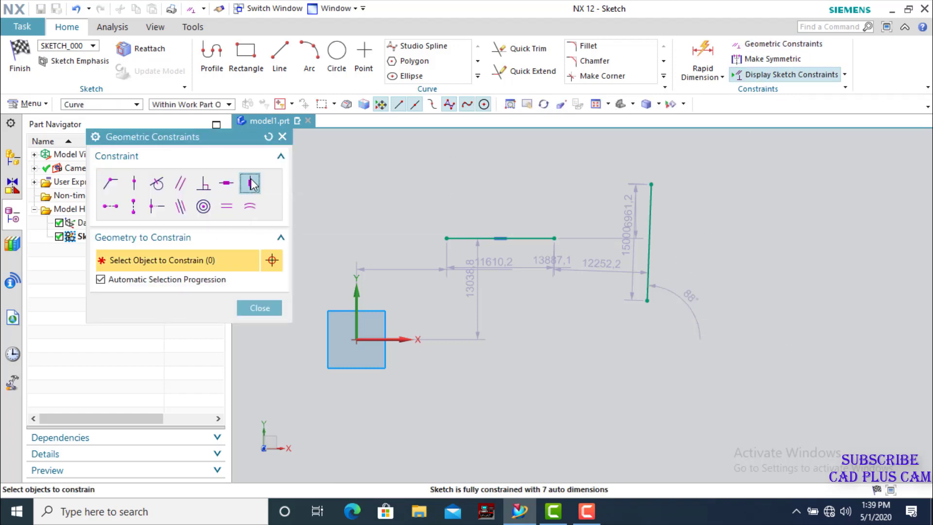
click(648, 221)
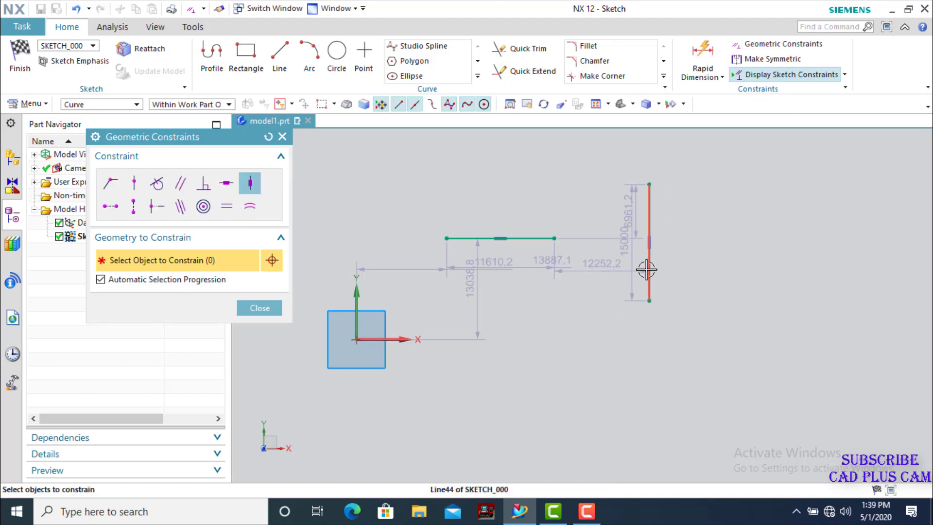
click(273, 309)
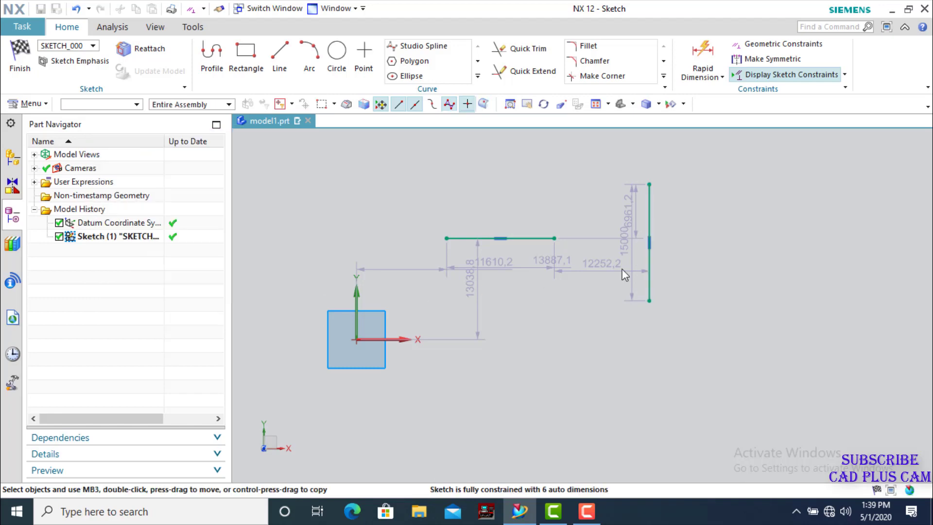
drag(650, 183, 669, 192)
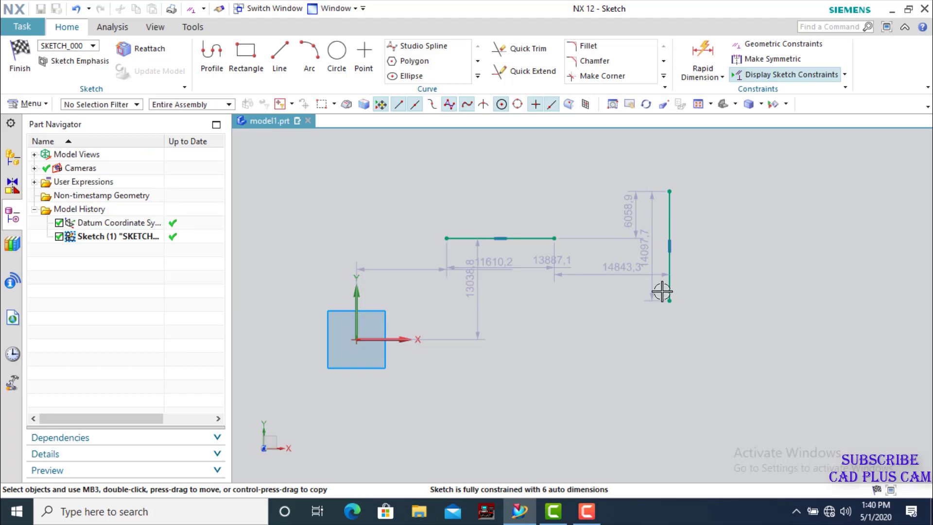
- Apply a Coincident constraint between the vertical line's lower endpoint and the horizontal line's right endpoint
scroll(558, 264, down, 1)
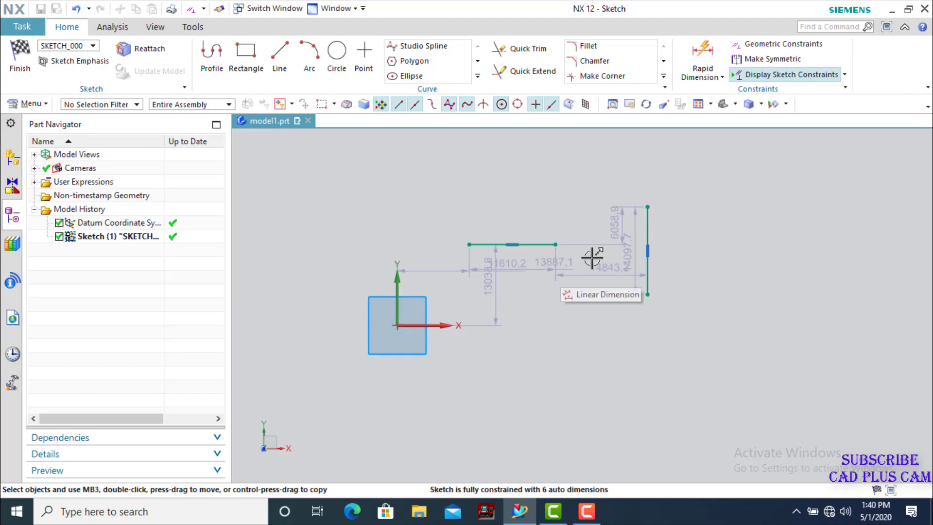
click(782, 44)
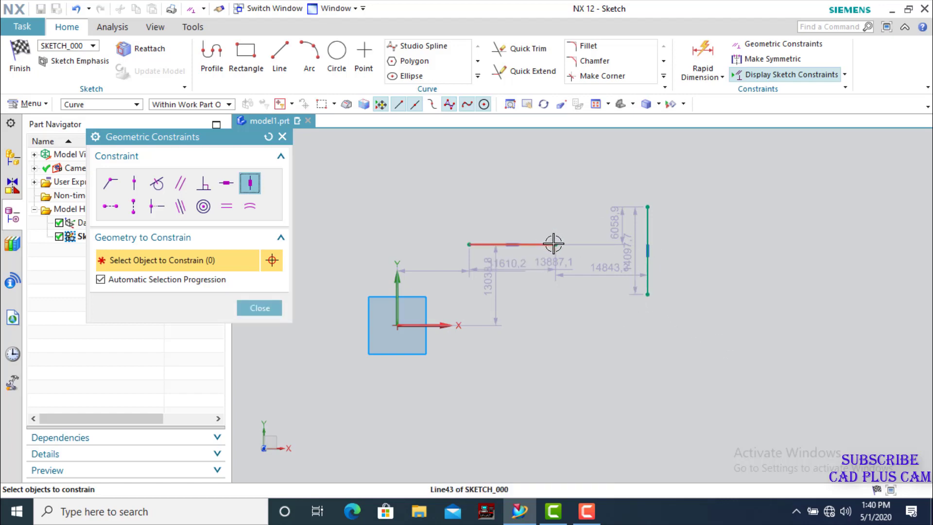
click(649, 291)
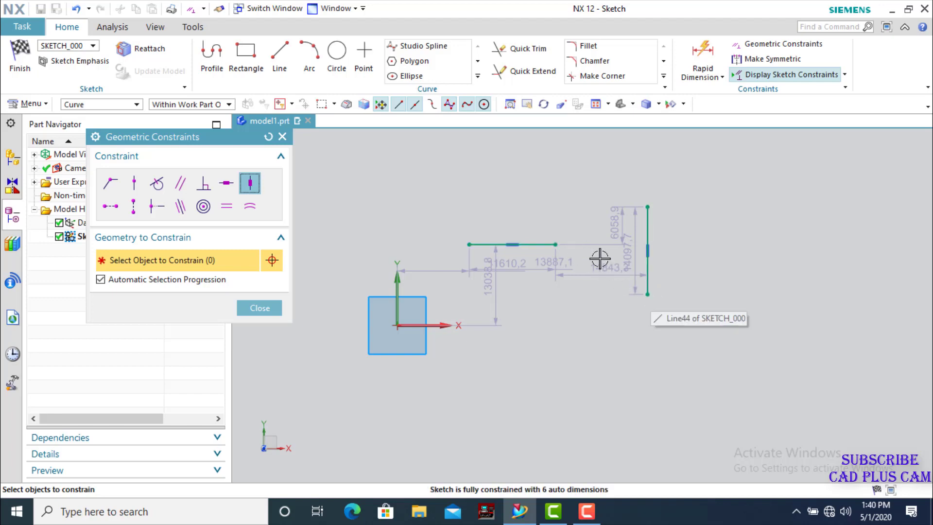
click(118, 186)
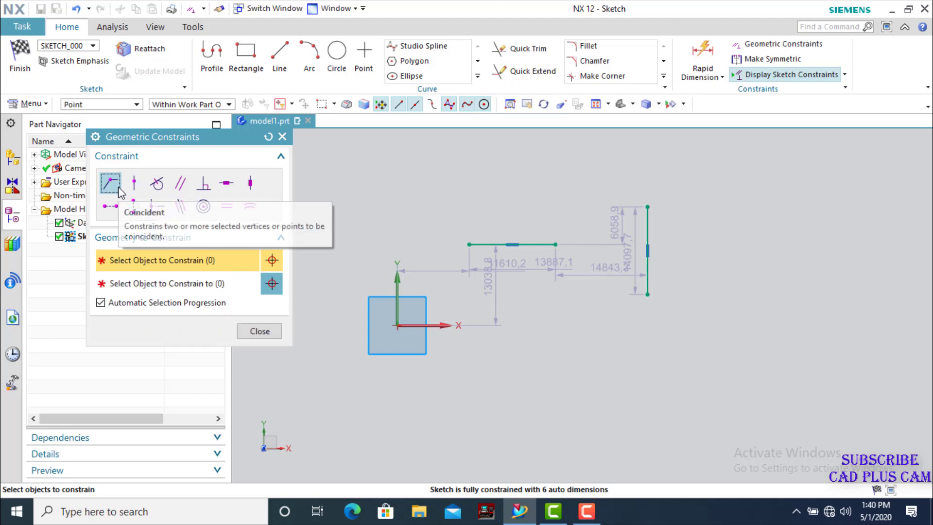
click(646, 295)
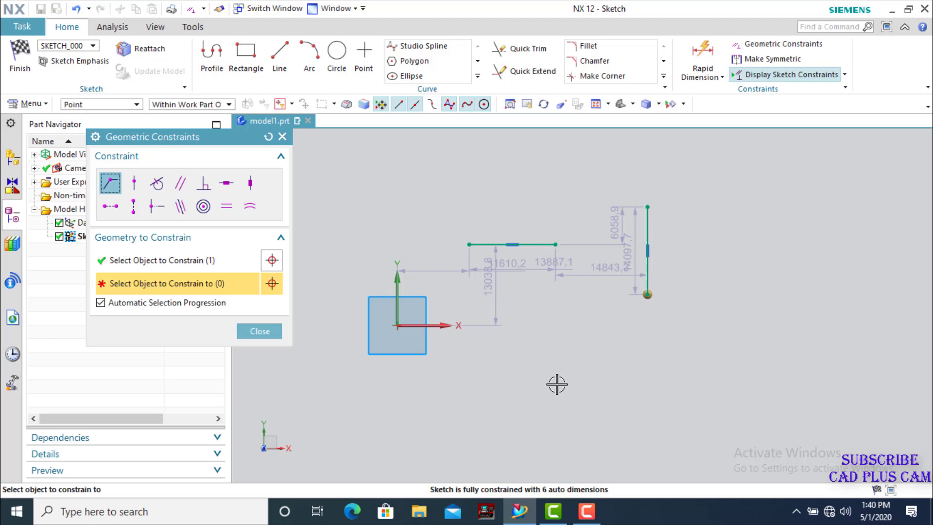
click(554, 245)
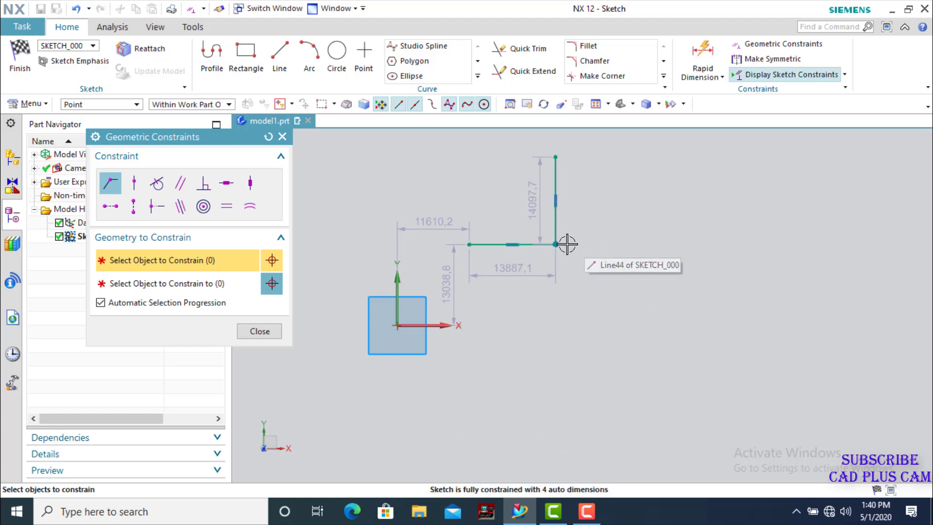
scroll(476, 386, down, 1)
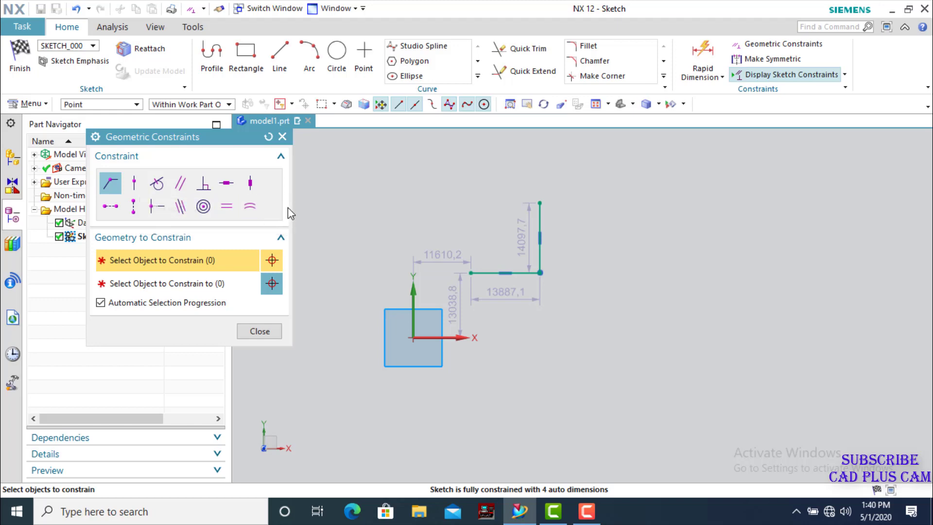
click(282, 137)
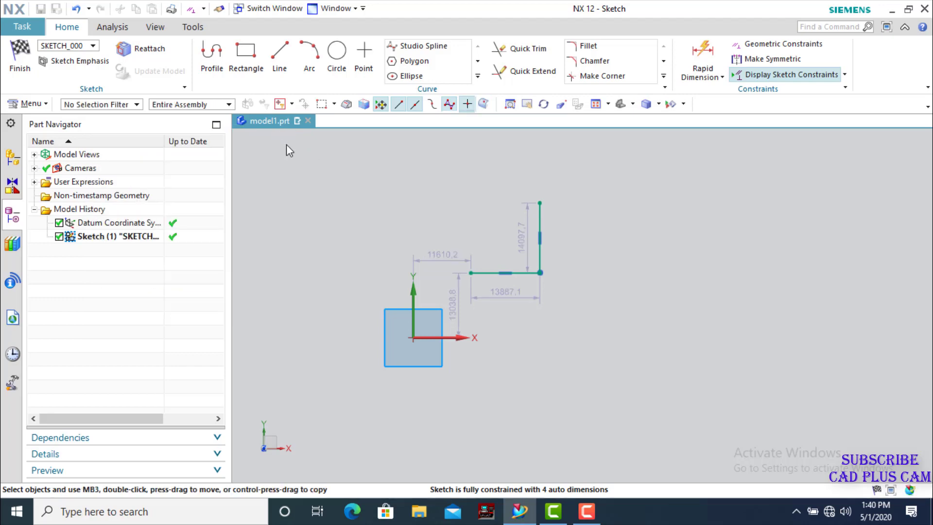
scroll(535, 324, down, 1)
scroll(557, 221, up, 2)
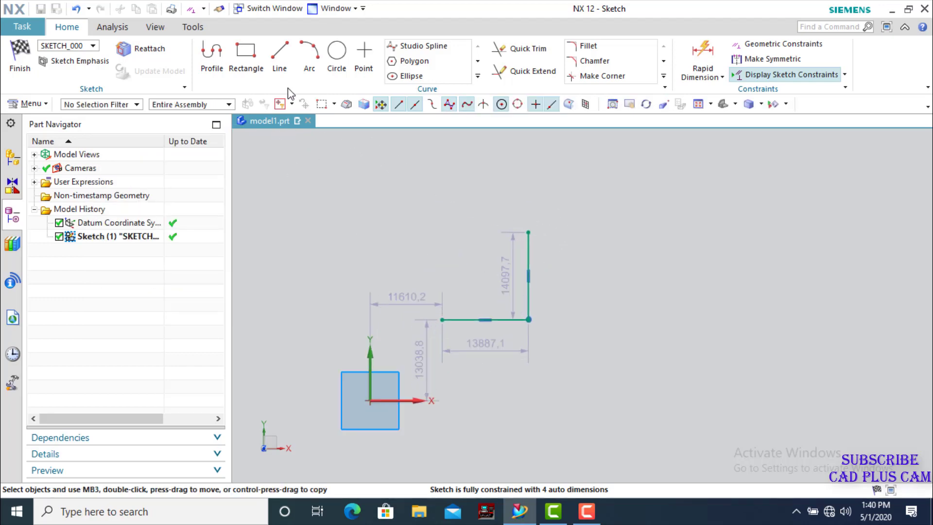
- Draw a circle about 10750 in diameter, centred up and to the right of the vertical line's upper endpoint
click(335, 58)
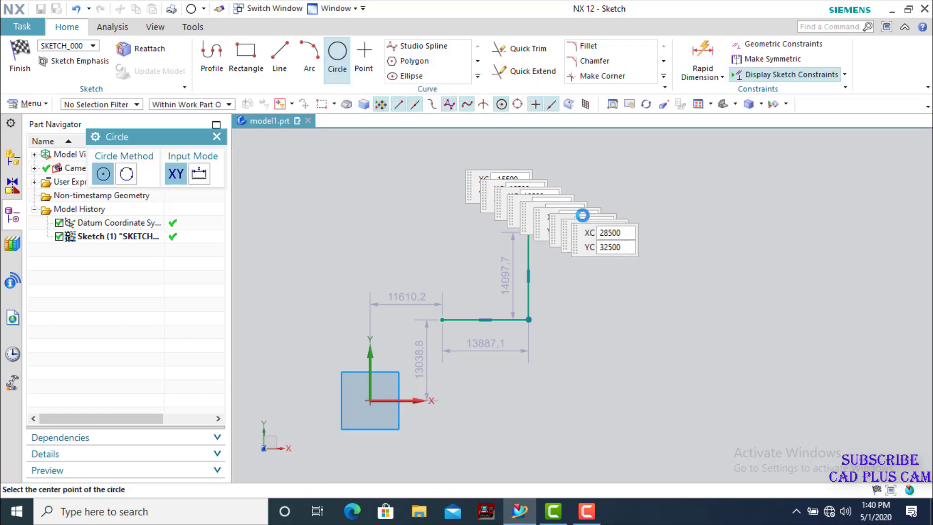
click(586, 209)
click(612, 229)
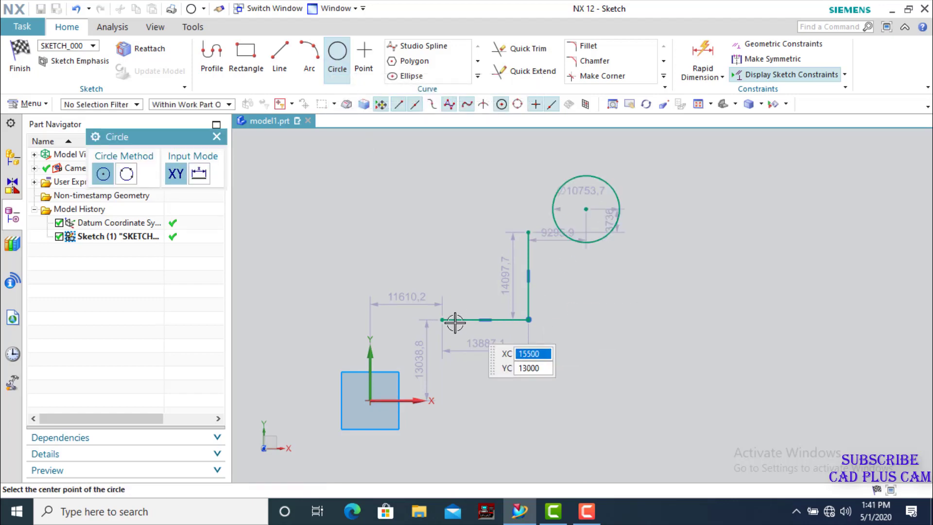
click(217, 137)
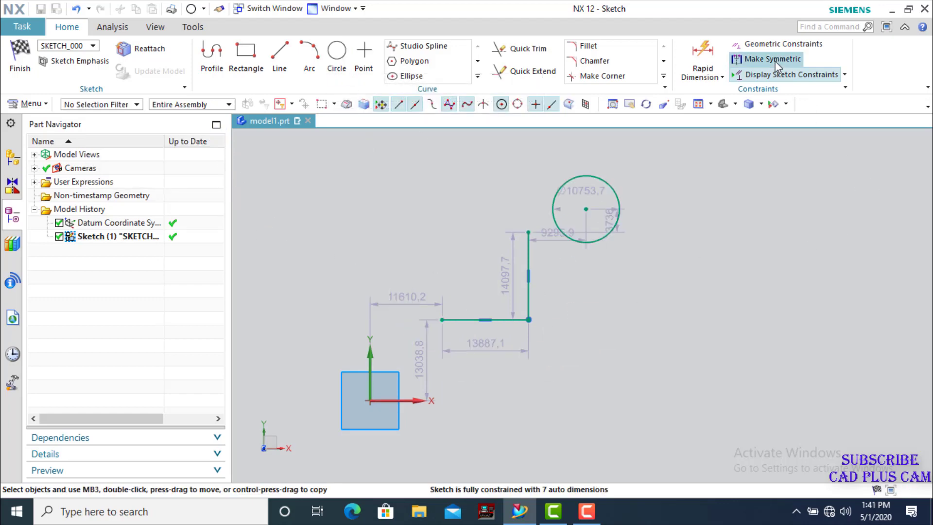
- Apply a Point on Curve constraint between the circle's center and the vertical line
click(783, 44)
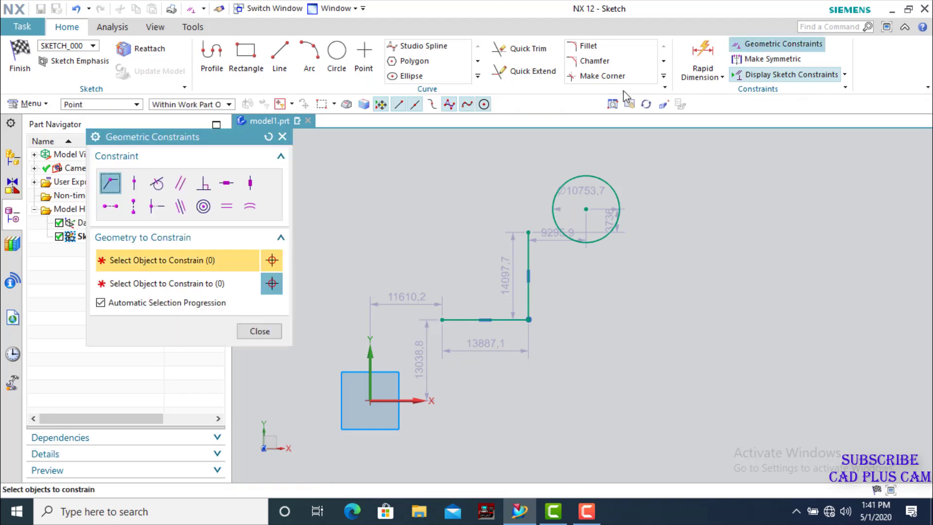
click(134, 183)
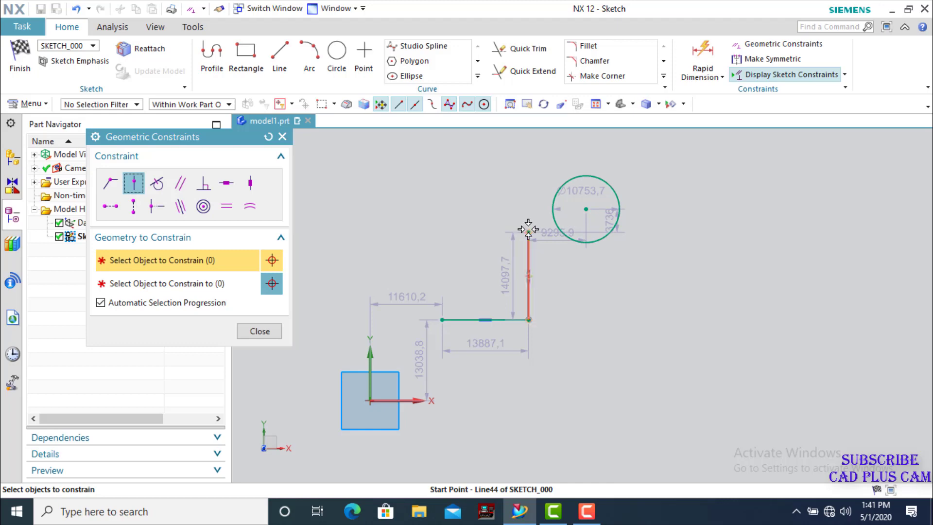
click(587, 210)
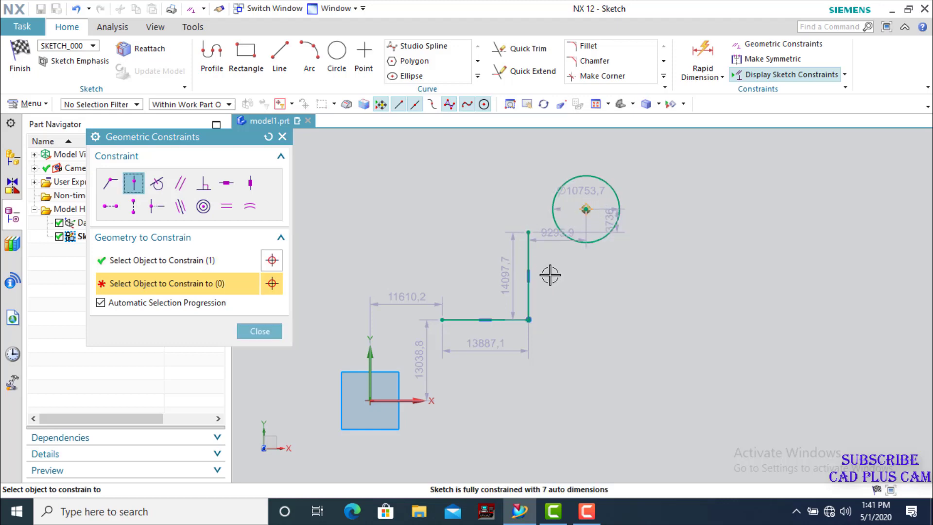
click(529, 232)
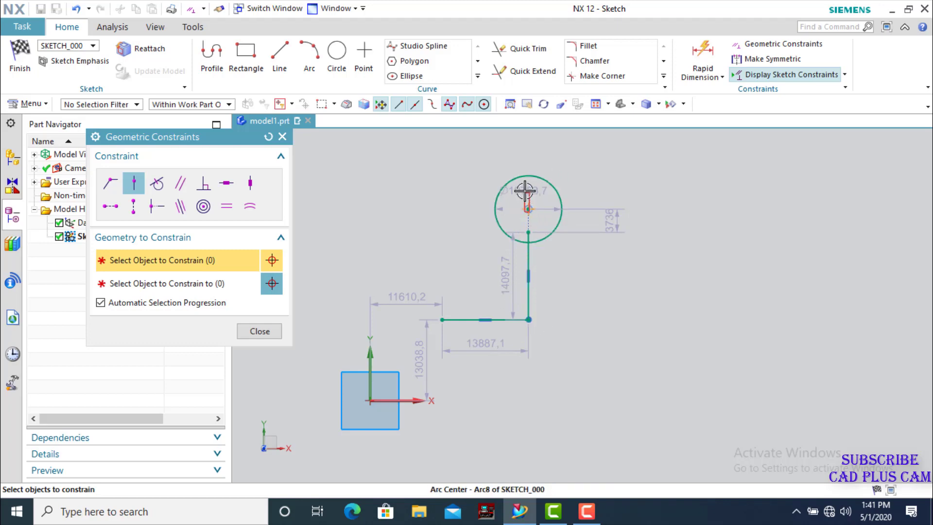
click(528, 209)
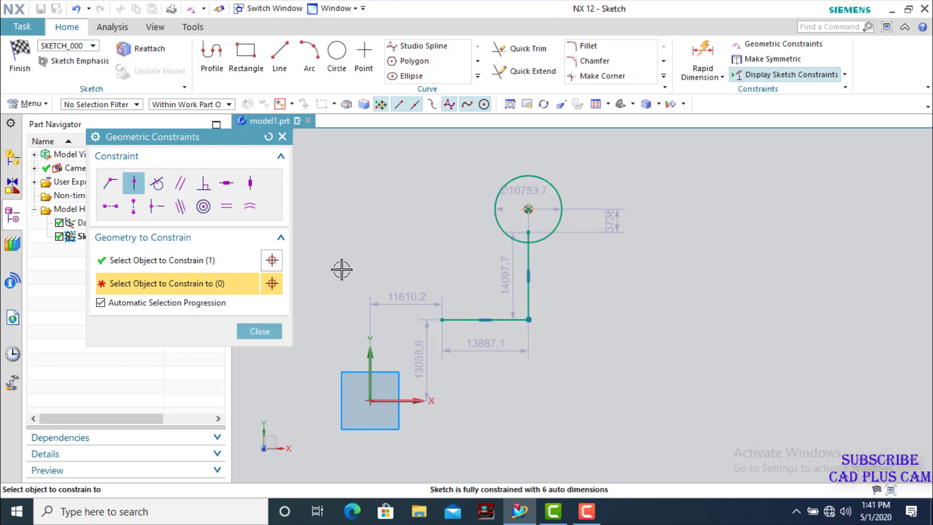
click(259, 332)
- Move the circle's center down and to the right together with the vertical line, stretching the horizontal line to about 25100
drag(528, 209, 598, 254)
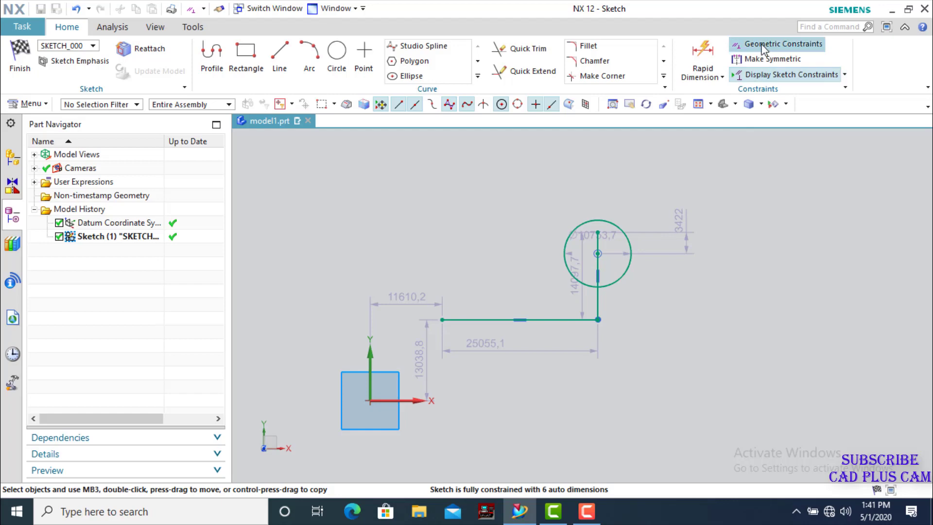
click(776, 44)
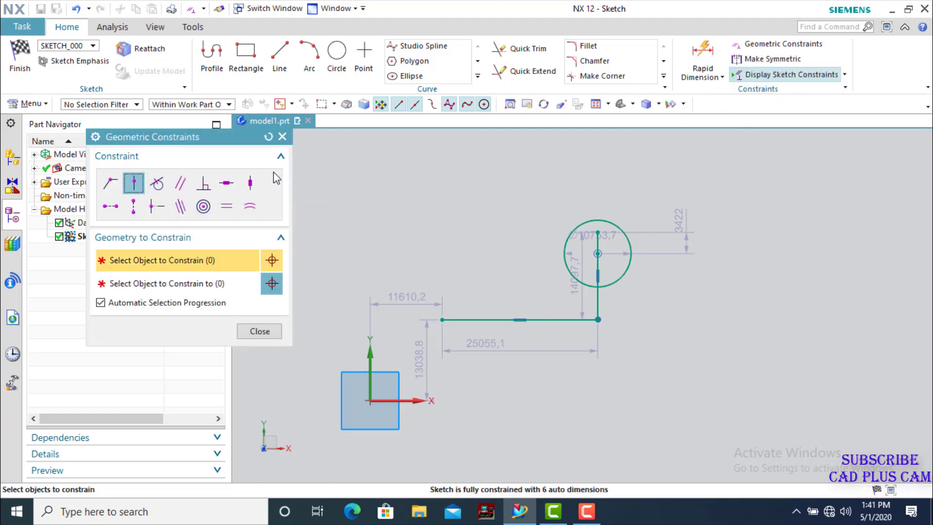
click(282, 137)
- Draw two separate circles to the right of the vertical line, about 16500 and 14800 in diameter, the second lower and further right
scroll(439, 261, down, 1)
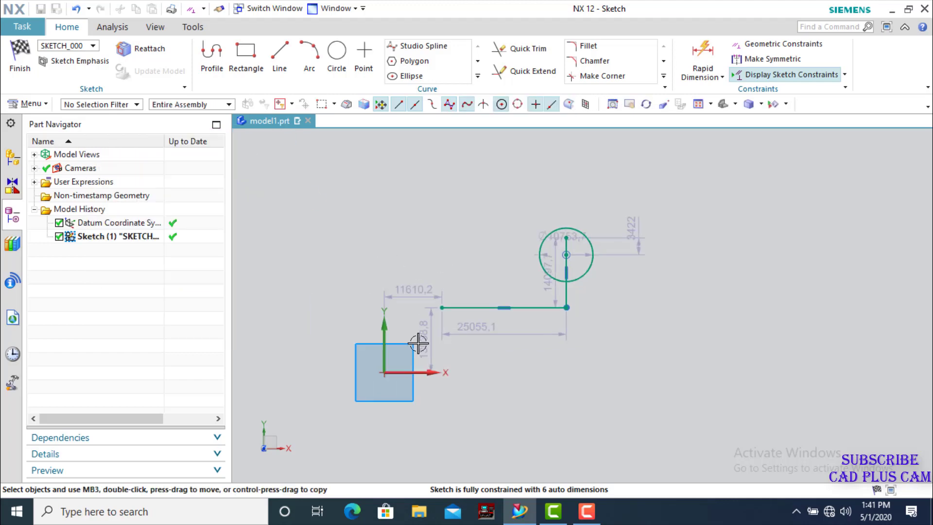
click(337, 53)
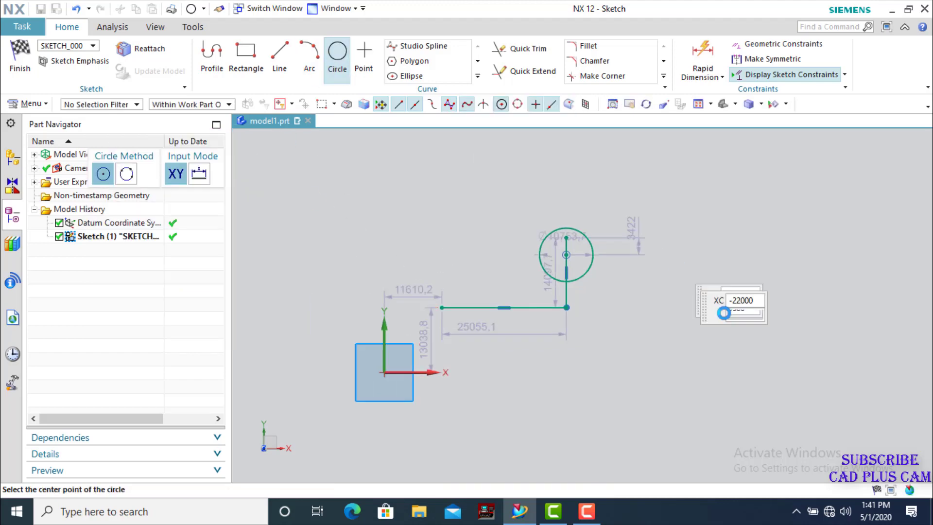
click(659, 311)
click(700, 310)
click(742, 370)
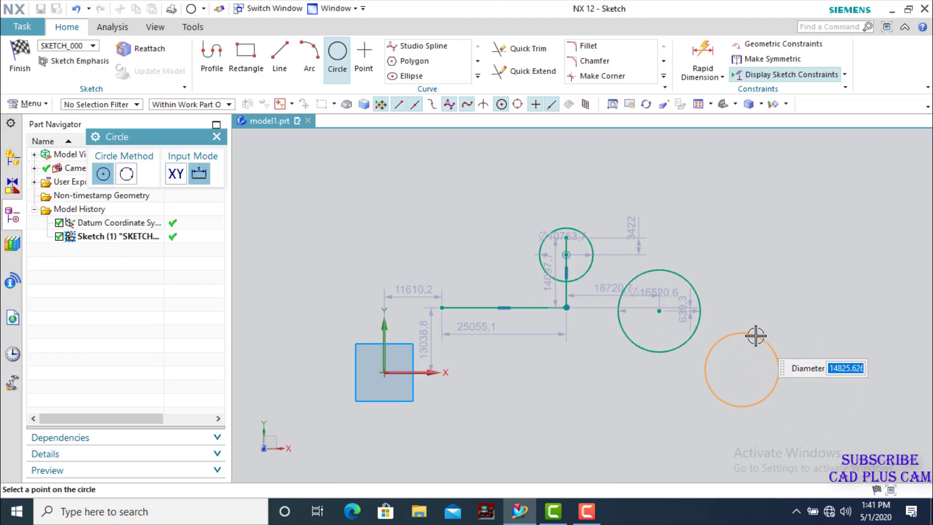
click(756, 336)
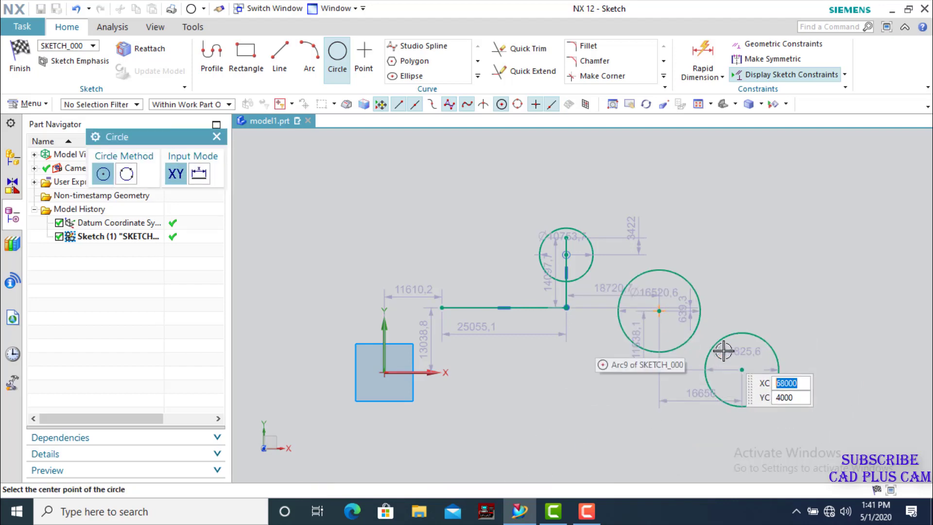
click(216, 137)
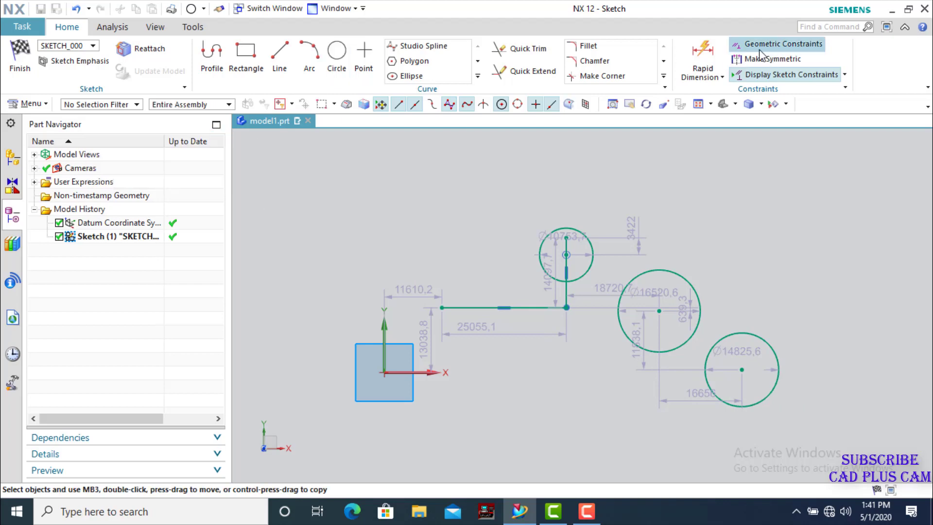
- Apply a Tangent constraint between the two large circles
click(758, 49)
click(157, 183)
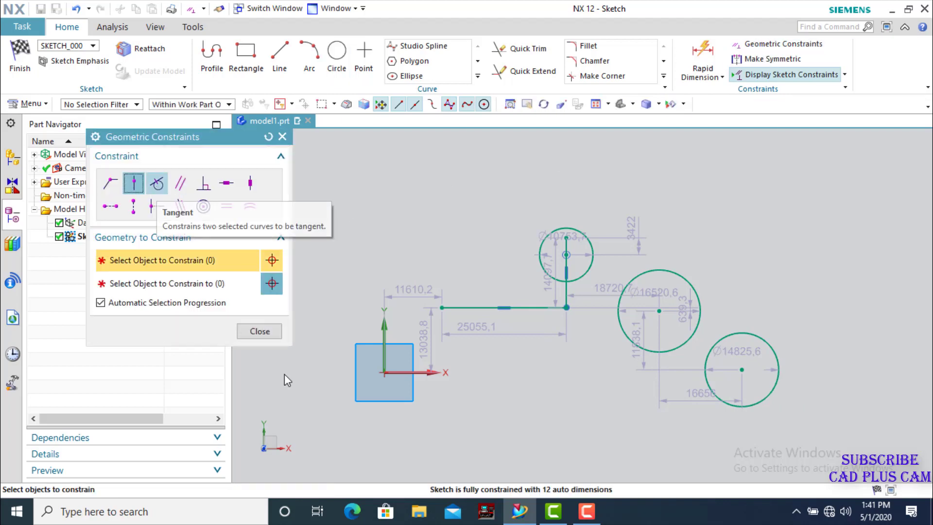
click(693, 346)
click(712, 367)
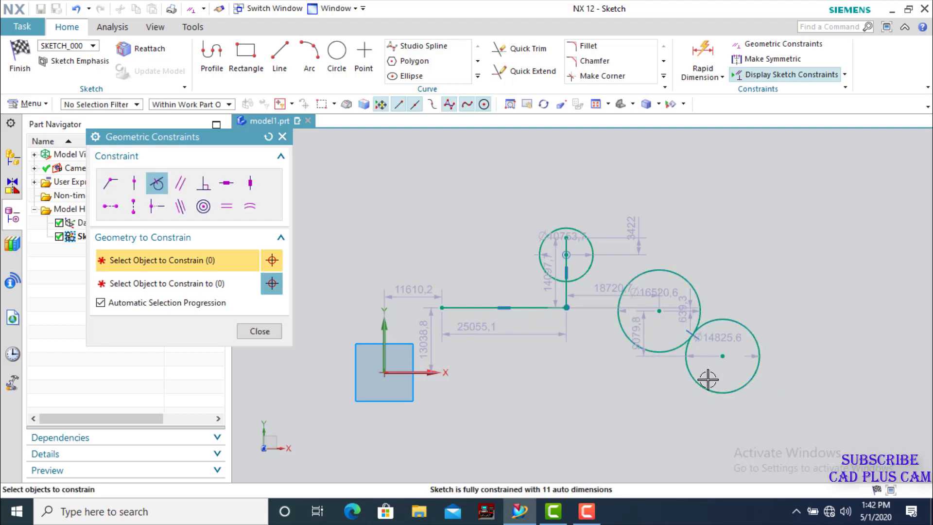
- Draw a line about 27000 long sloping down to the right above the two large circles
click(279, 59)
click(662, 234)
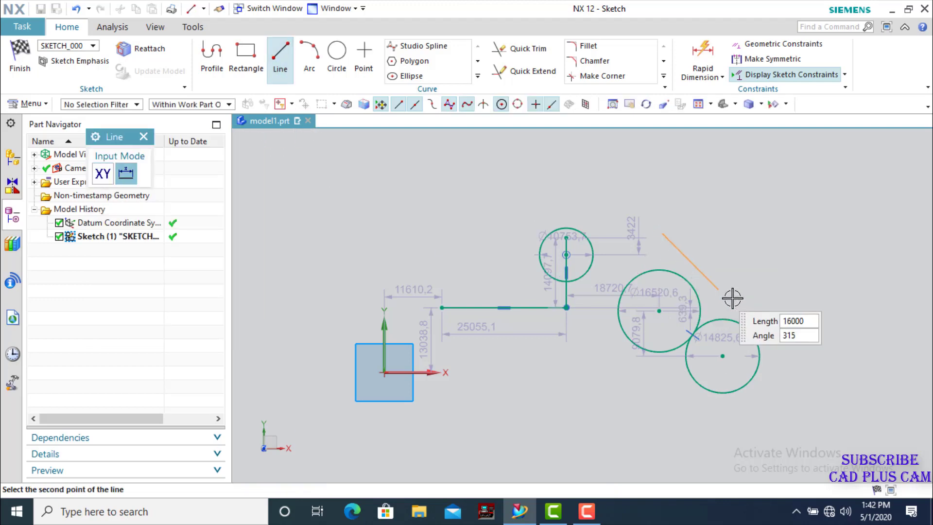
click(772, 310)
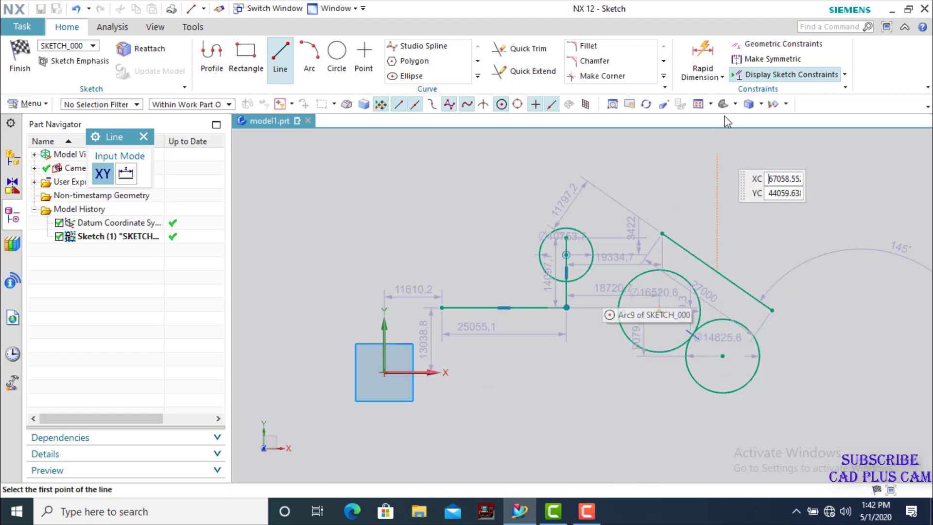
- Apply Tangent constraints between the sloping line and each of the two large circles
click(768, 46)
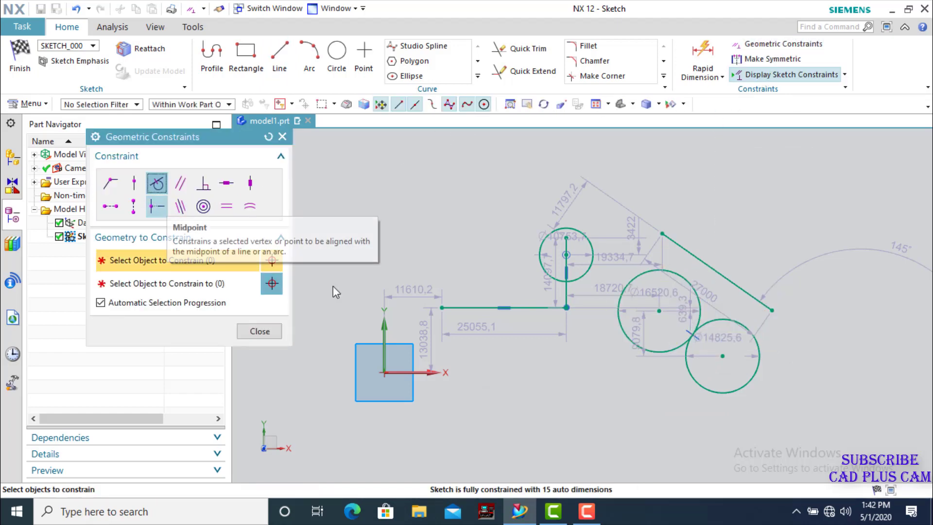
click(717, 268)
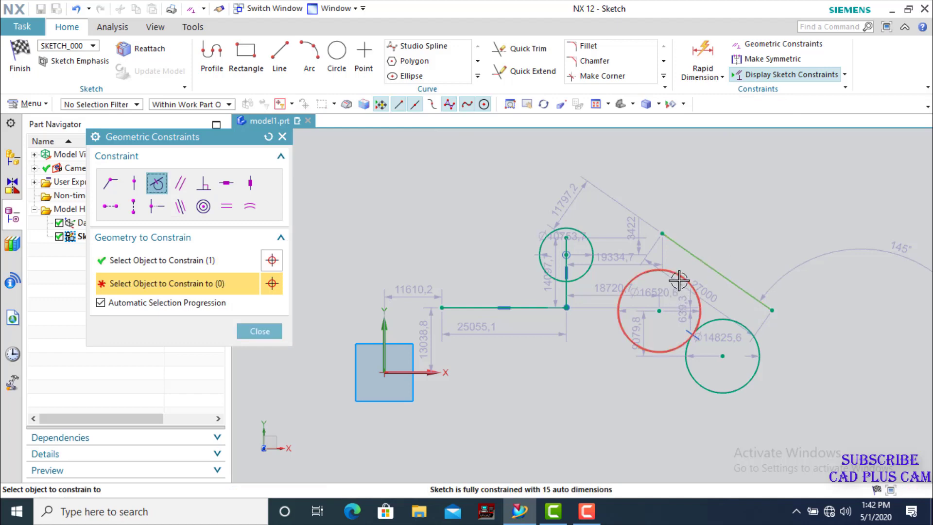
click(680, 277)
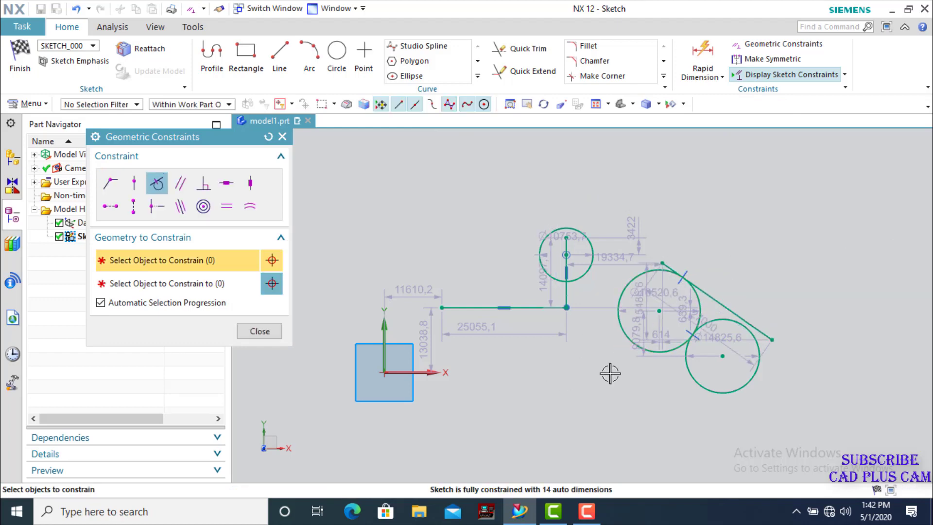
click(739, 314)
click(715, 322)
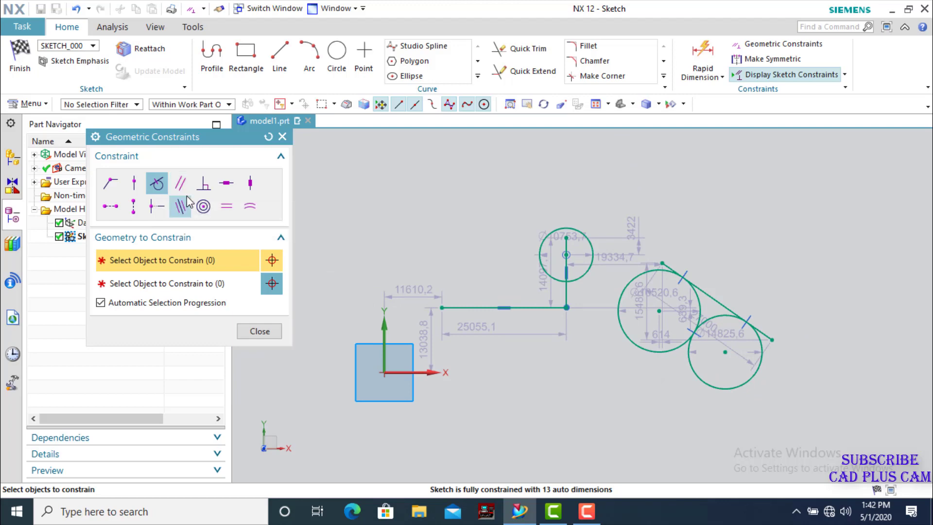
- Draw a line about 38000 long rising to the right at about 17°, well above the existing geometry
scroll(481, 318, down, 3)
scroll(475, 318, down, 1)
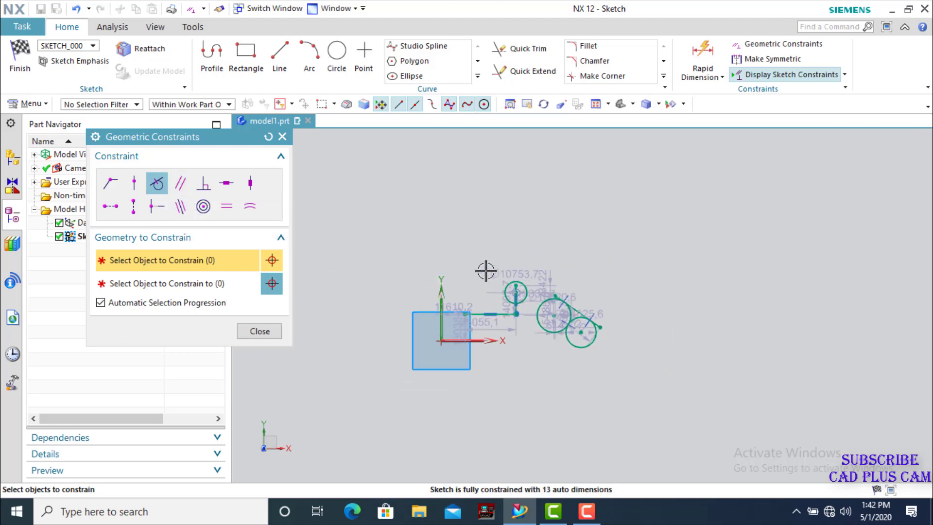
scroll(491, 250, up, 1)
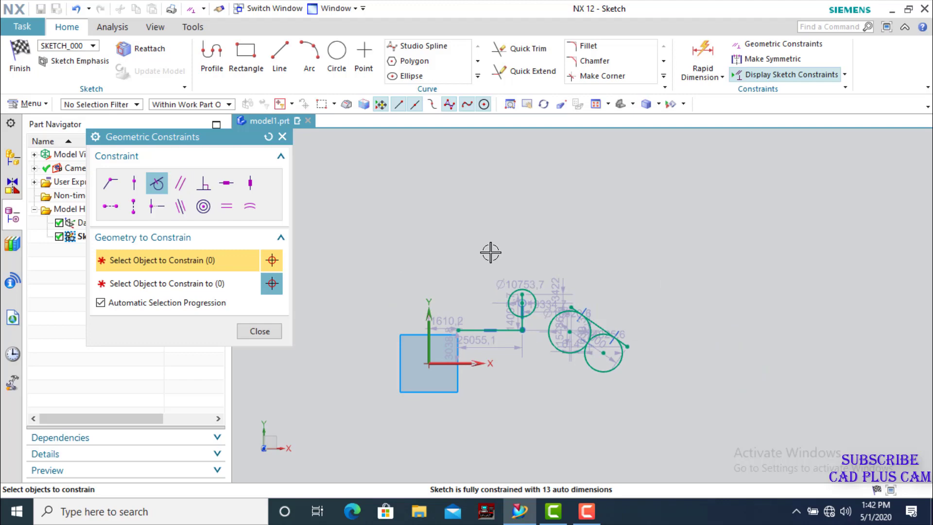
click(280, 52)
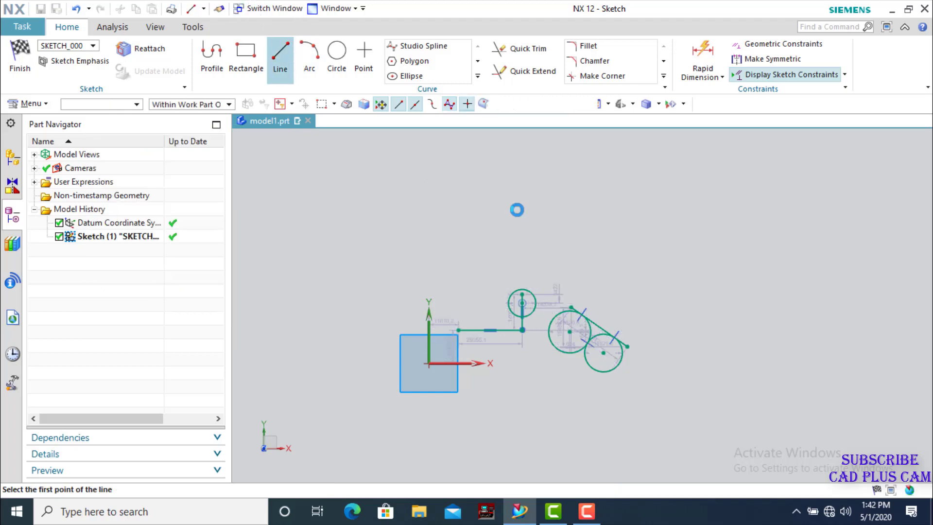
click(469, 207)
click(562, 181)
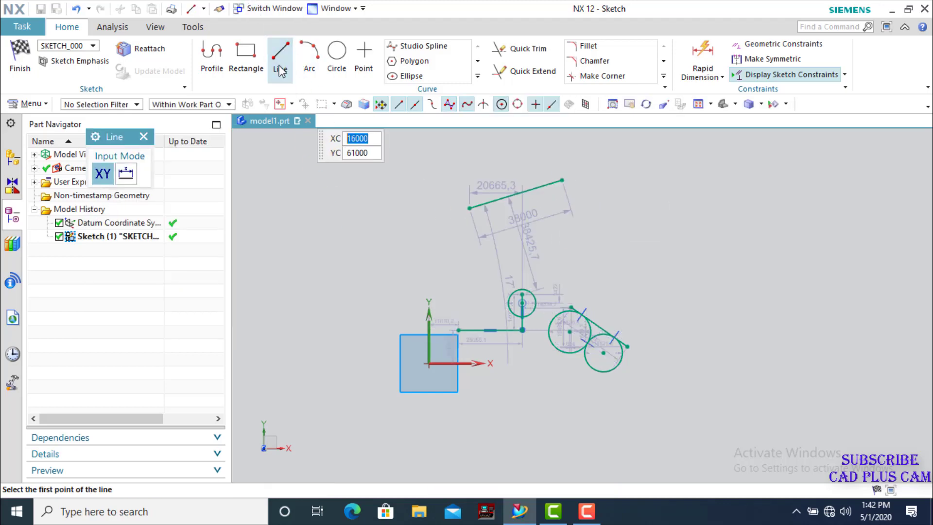
key(Escape)
right_click(566, 243)
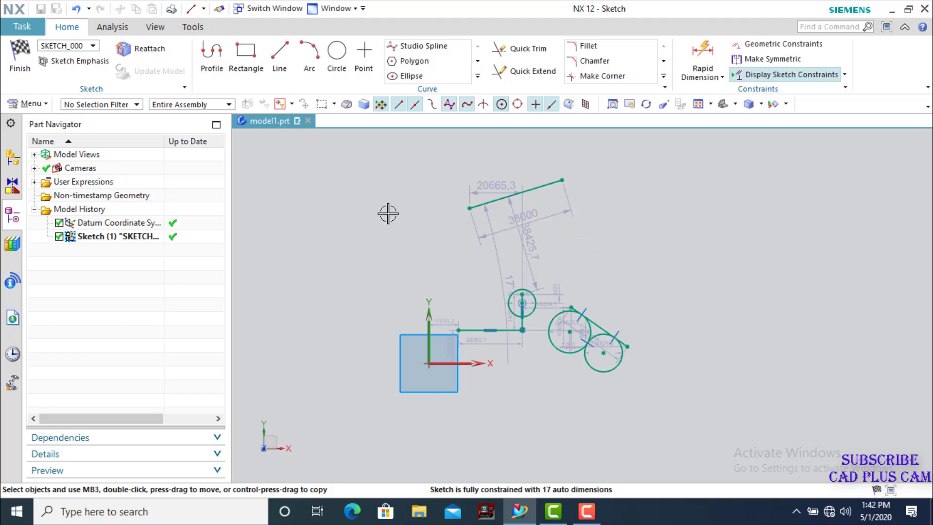
- Draw a nearly horizontal line about 64000 long below the rising line
click(279, 62)
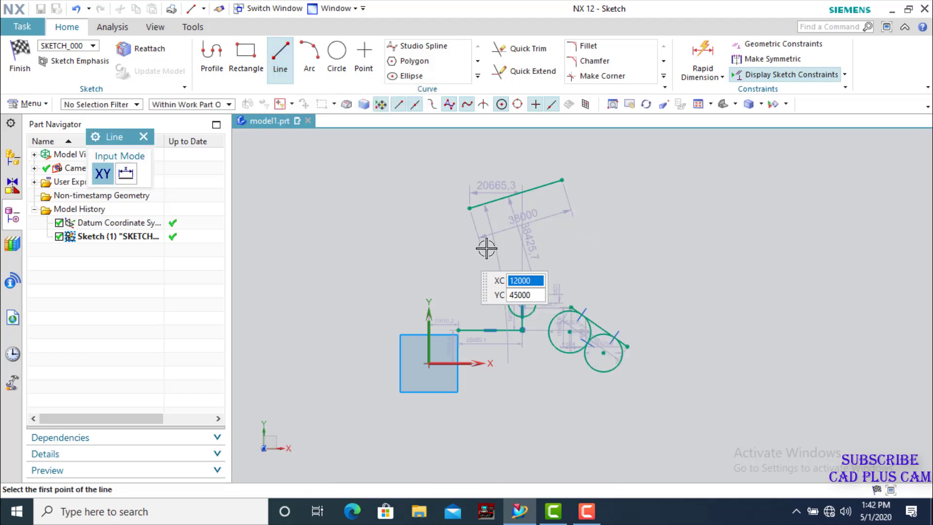
click(459, 249)
click(623, 255)
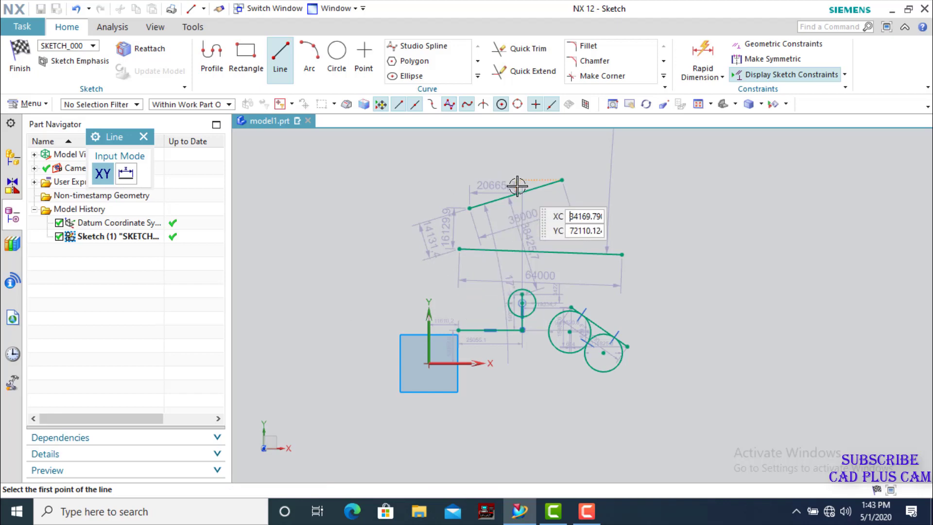
click(143, 137)
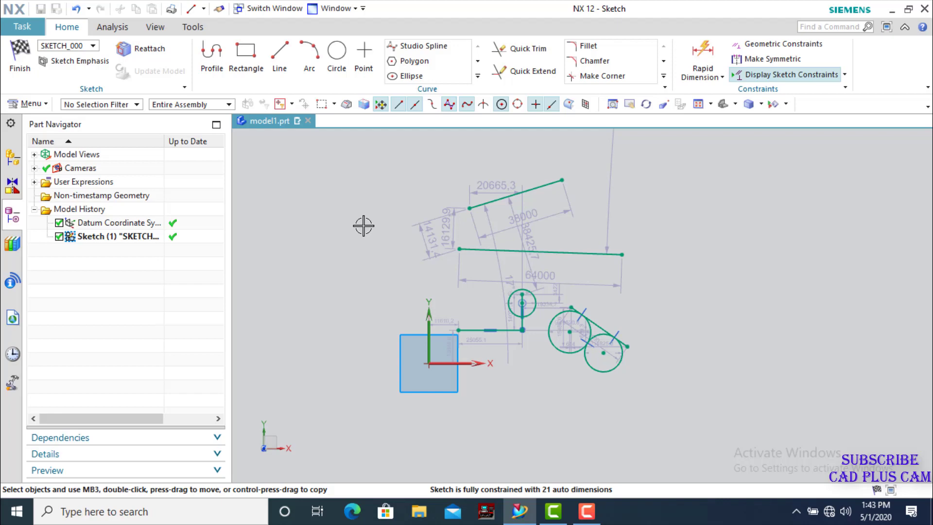
- Apply a Parallel constraint between the rising line and the long line below it
click(764, 44)
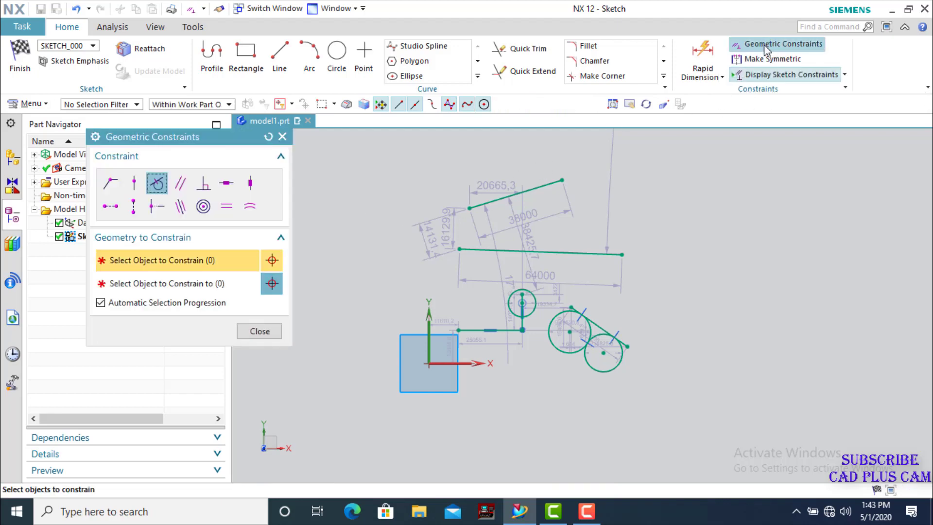
click(184, 189)
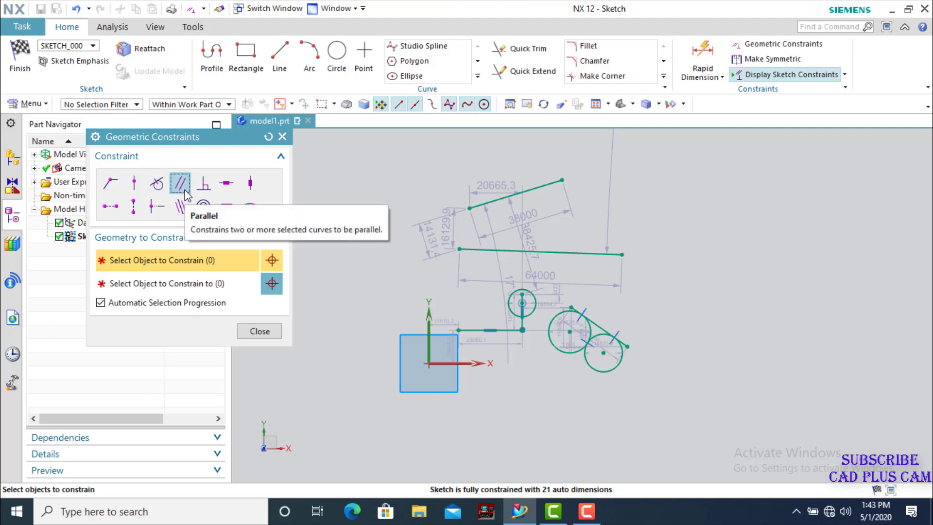
click(527, 191)
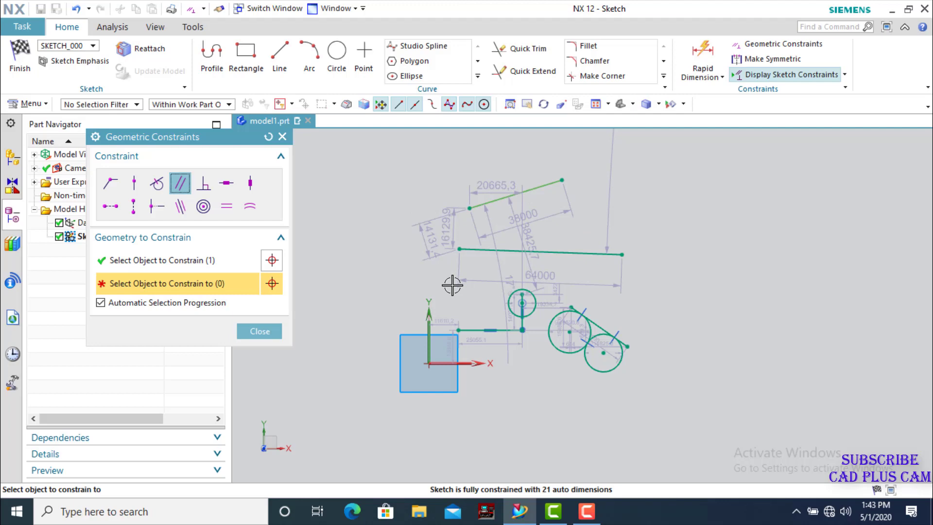
click(566, 254)
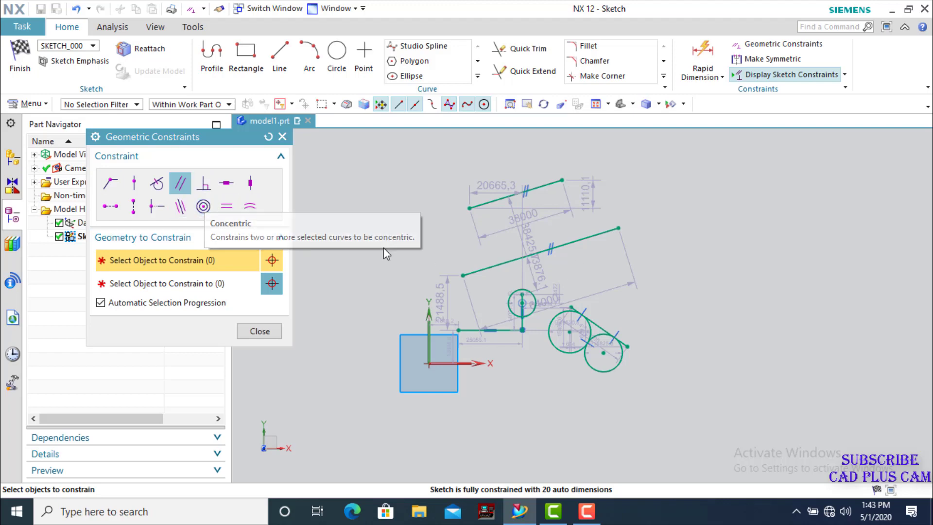
- Draw a vertical line about 43000 long well to the right of the existing geometry
scroll(415, 252, down, 2)
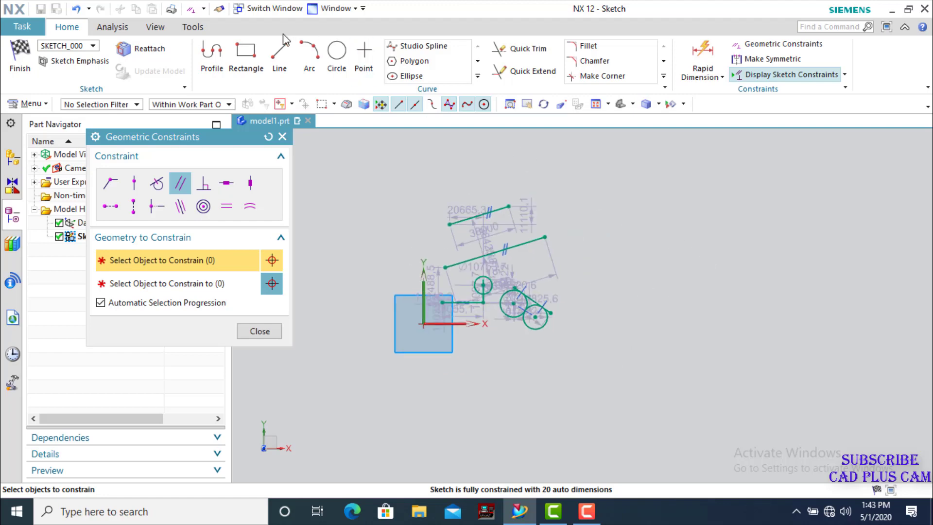
click(281, 49)
click(680, 196)
click(680, 266)
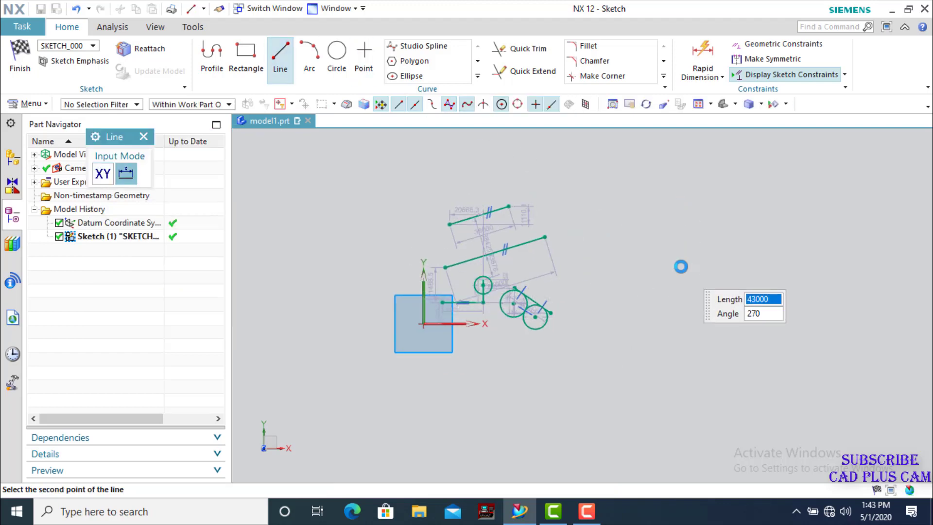
- Draw a sloping line about 52000 long with the Profile tool, rising towards the new vertical line from its left side
key(z)
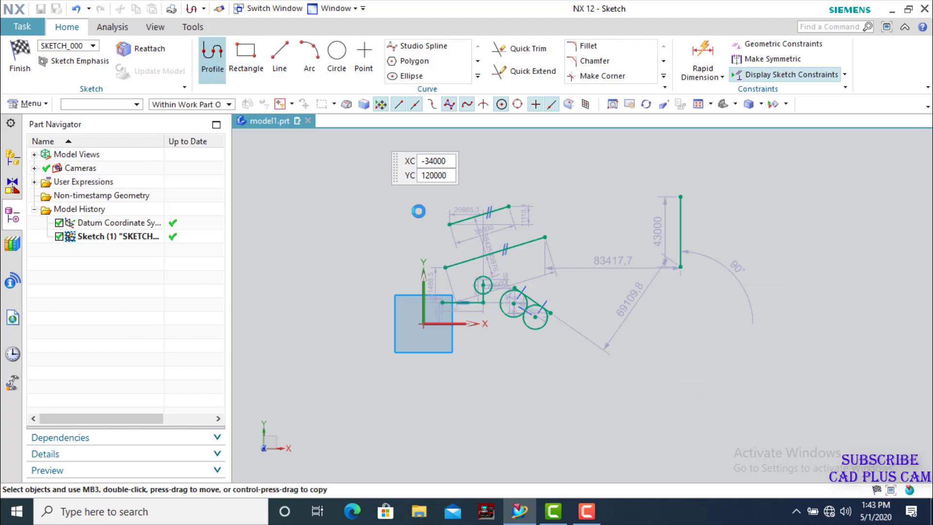
click(611, 311)
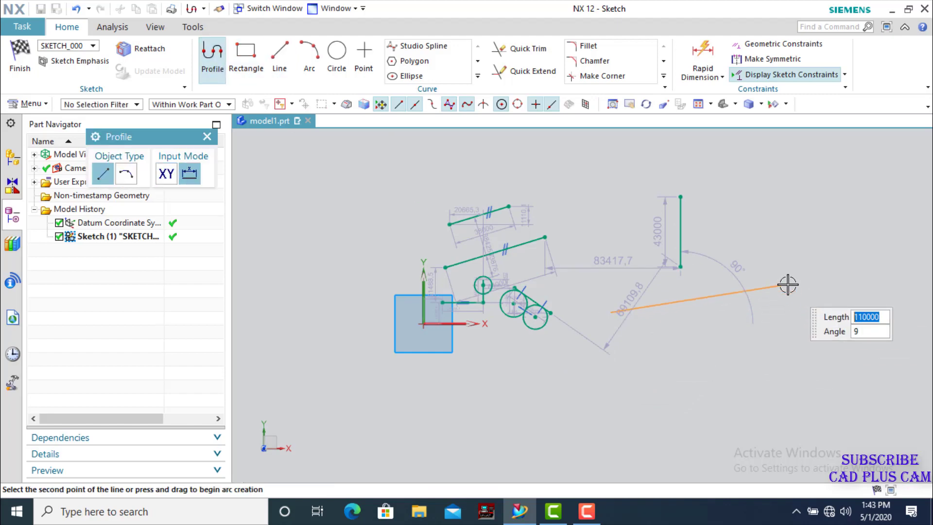
click(663, 246)
click(207, 137)
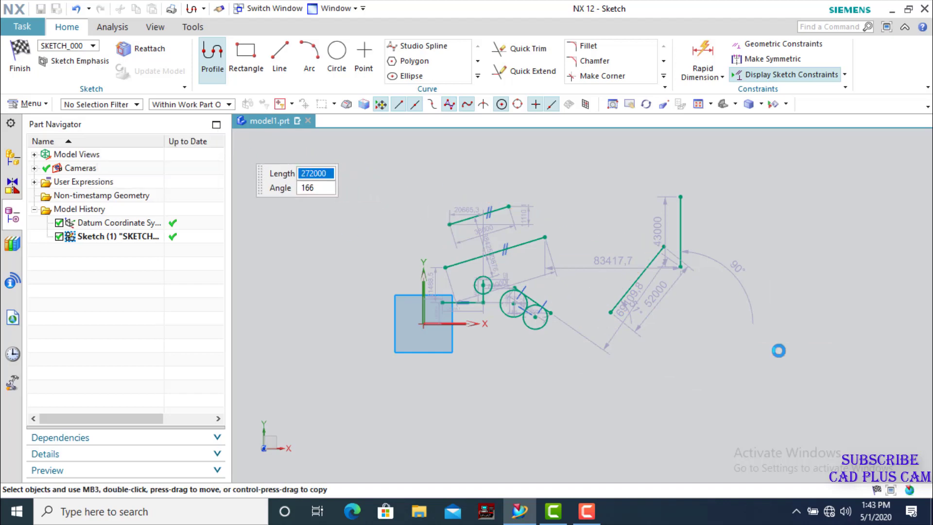
scroll(705, 337, down, 1)
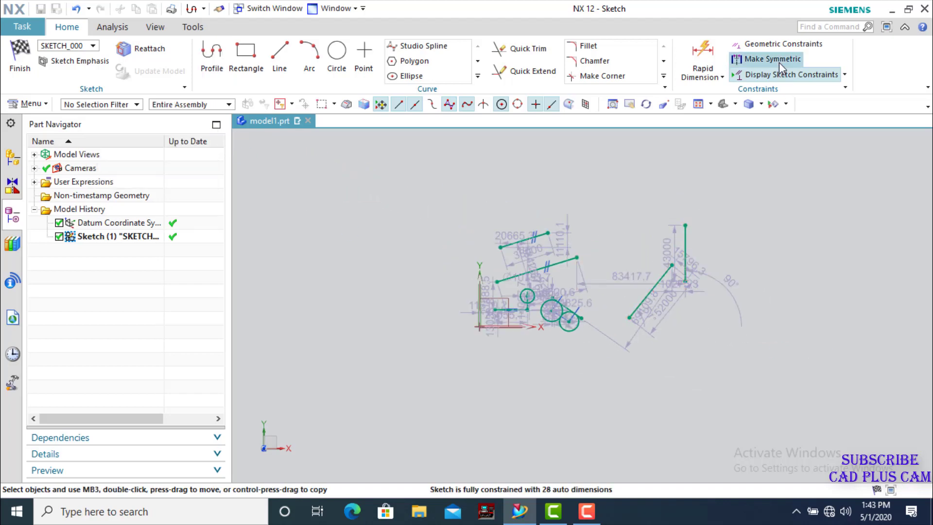
- Apply a Perpendicular constraint between the 52000 sloping line and the 43000 vertical line
click(774, 45)
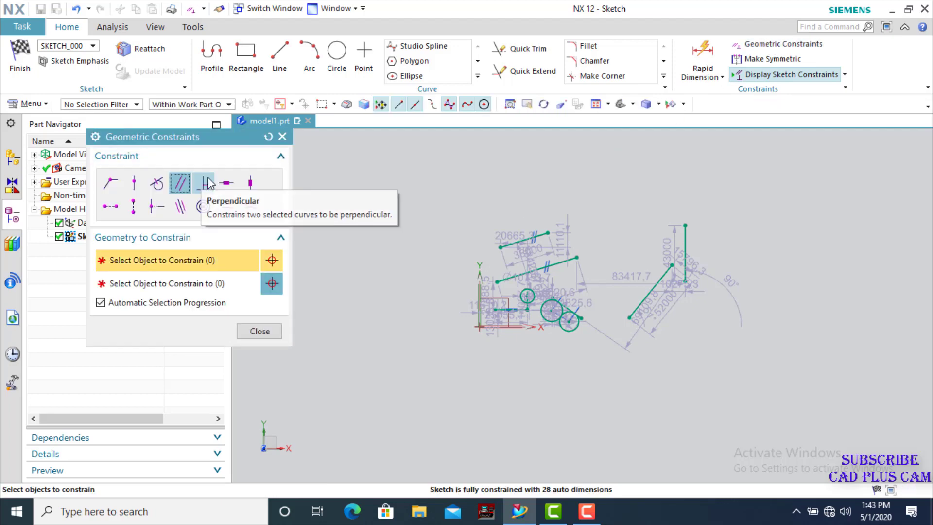
click(203, 183)
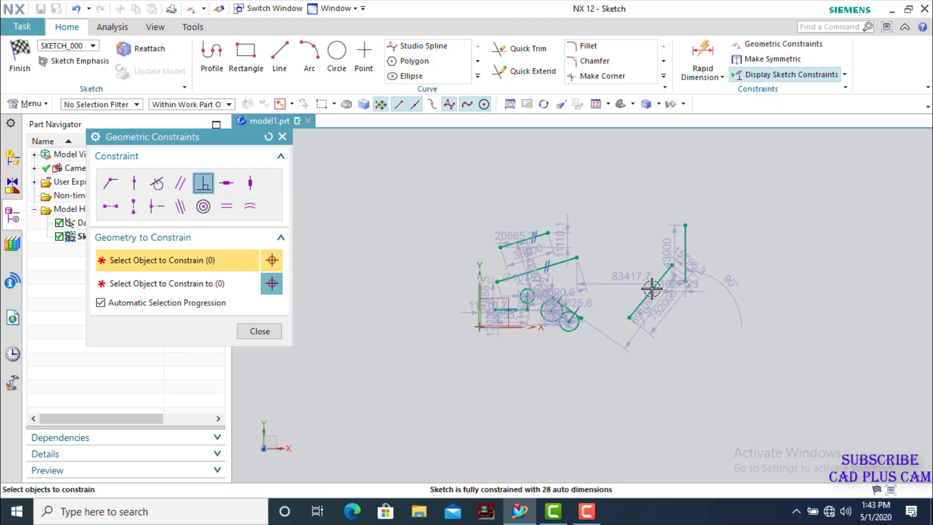
click(669, 273)
click(684, 249)
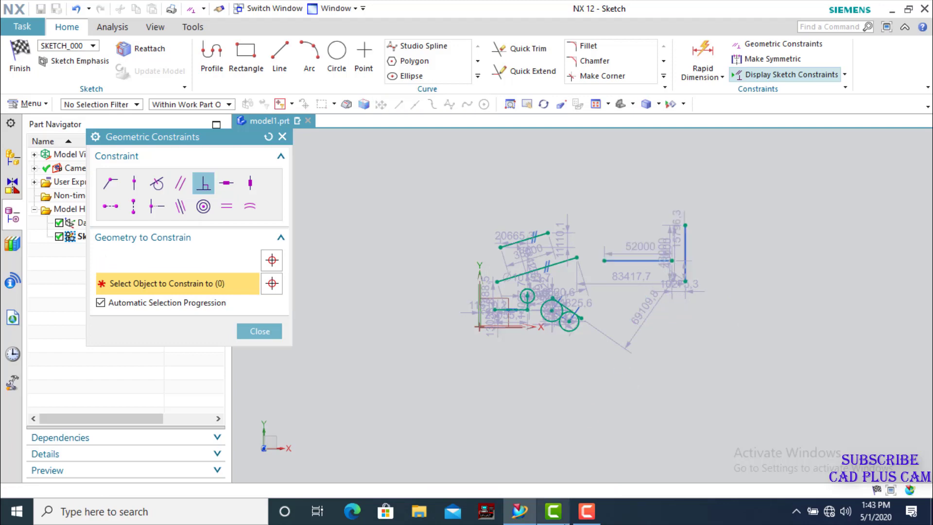
scroll(626, 290, up, 5)
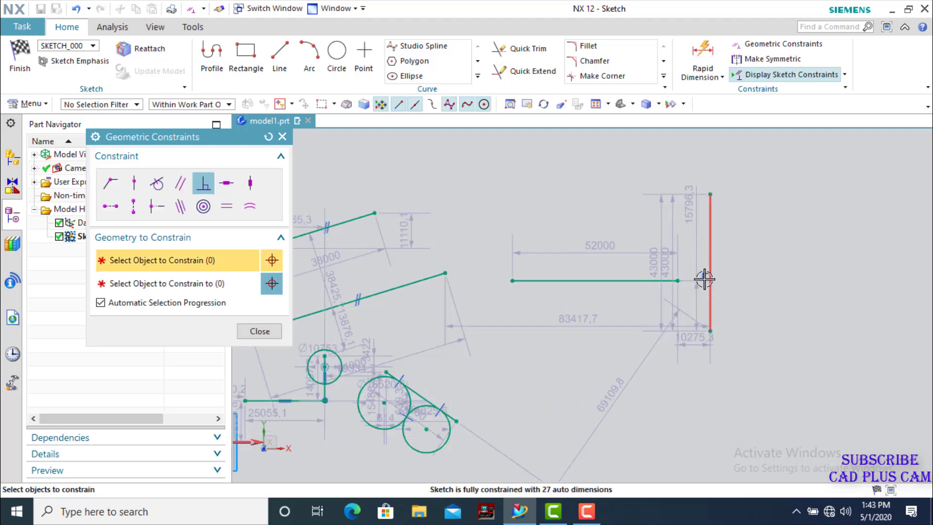
scroll(705, 279, up, 4)
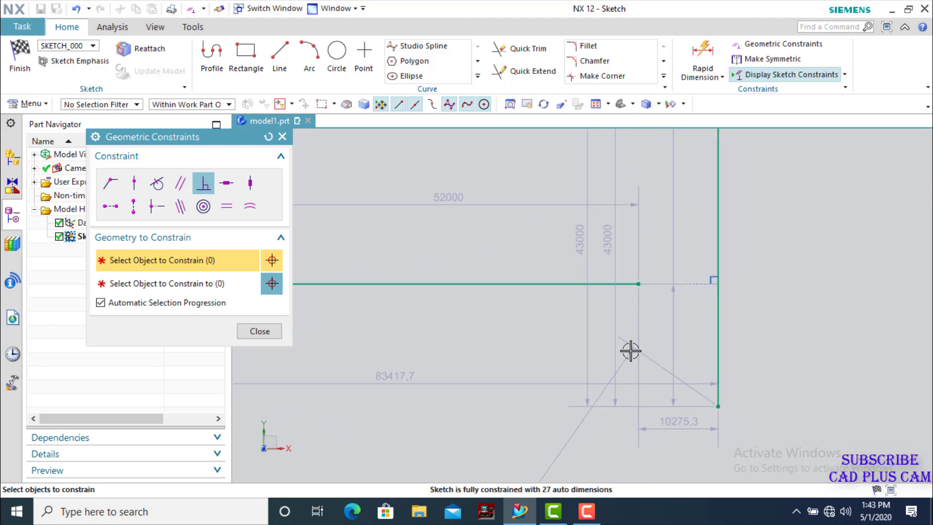
- Move the right endpoint of the perpendicular horizontal line closer to the vertical line, making the horizontal line about 55600 long
click(259, 331)
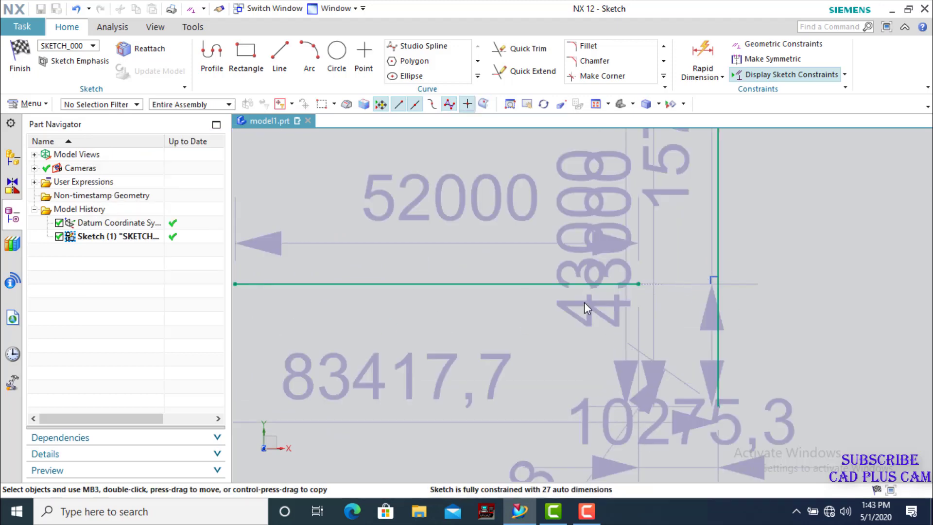
mouse_move(638, 281)
mouse_down()
mouse_move(625, 174)
mouse_move(691, 241)
mouse_move(666, 214)
mouse_up()
scroll(705, 315, down, 4)
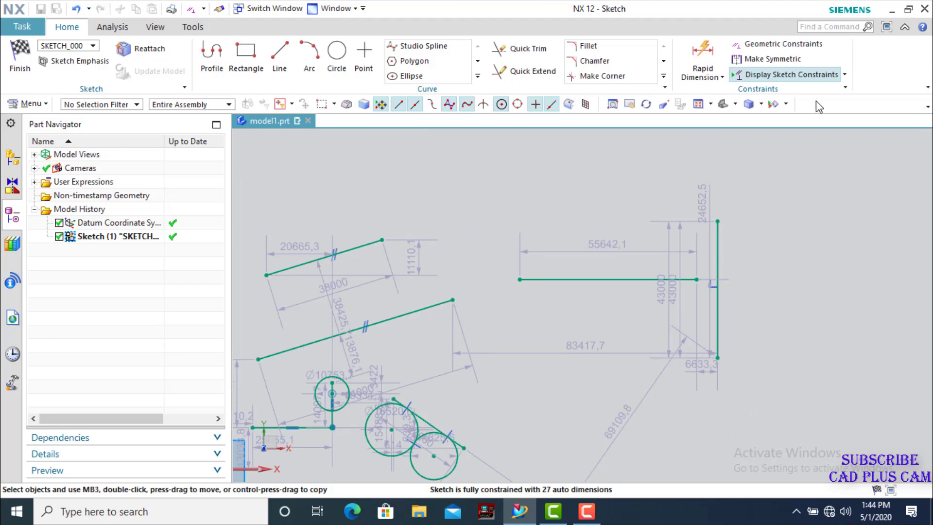
- Draw two separate lines right of the perpendicular pair: one about 36000 long at 28° and one about 51000 long at 2°
click(775, 45)
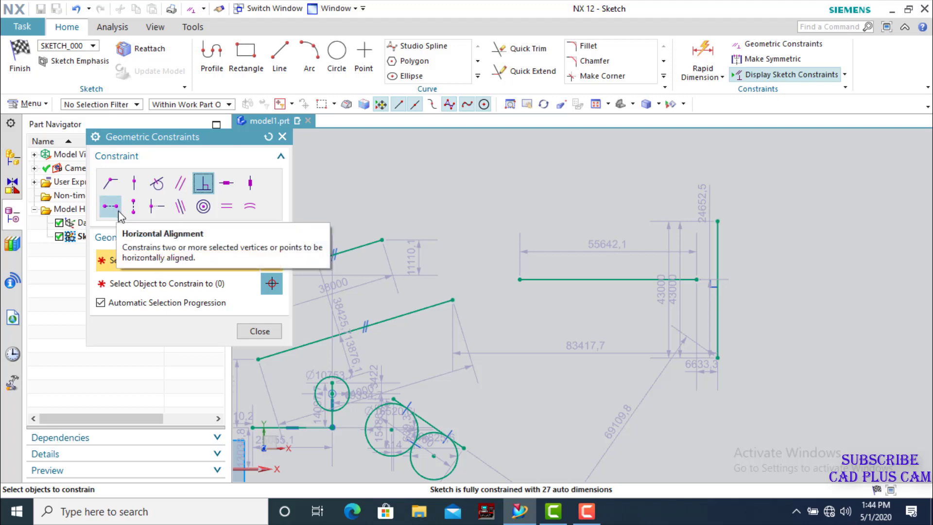
scroll(439, 237, down, 3)
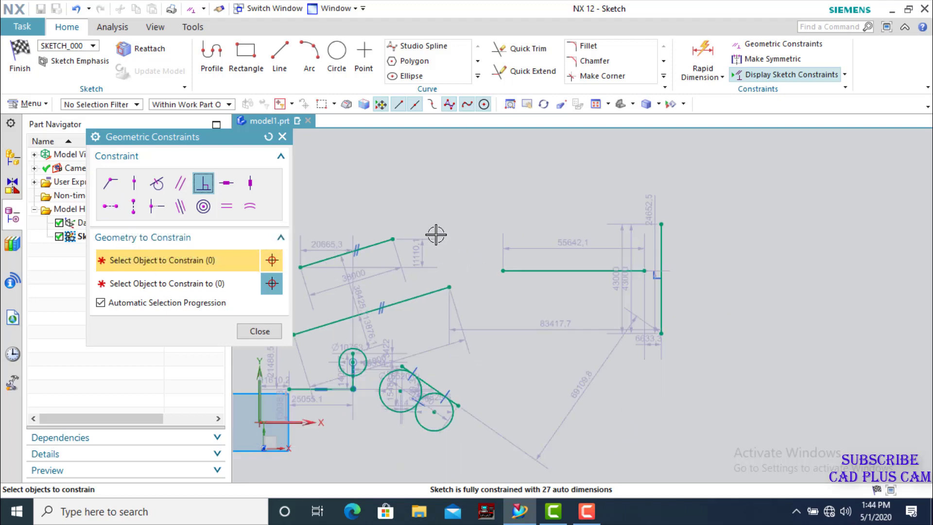
click(280, 57)
click(633, 217)
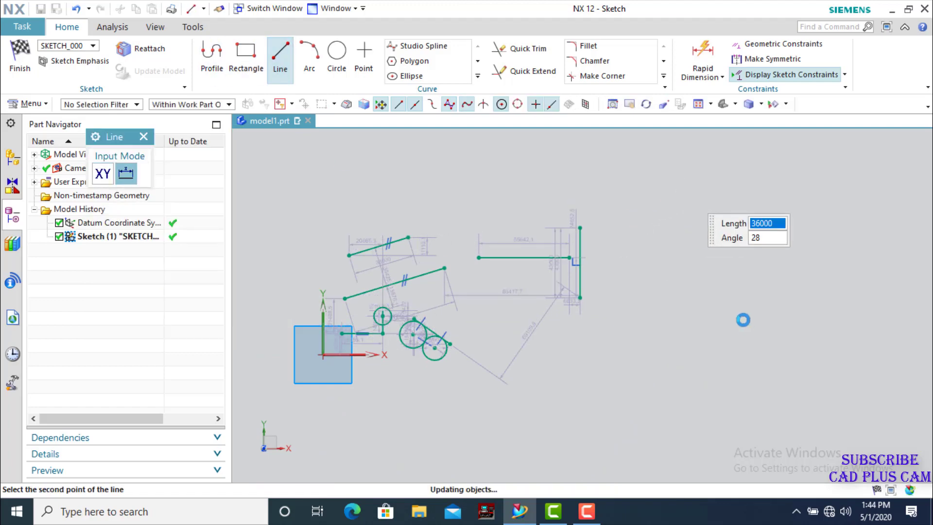
click(701, 170)
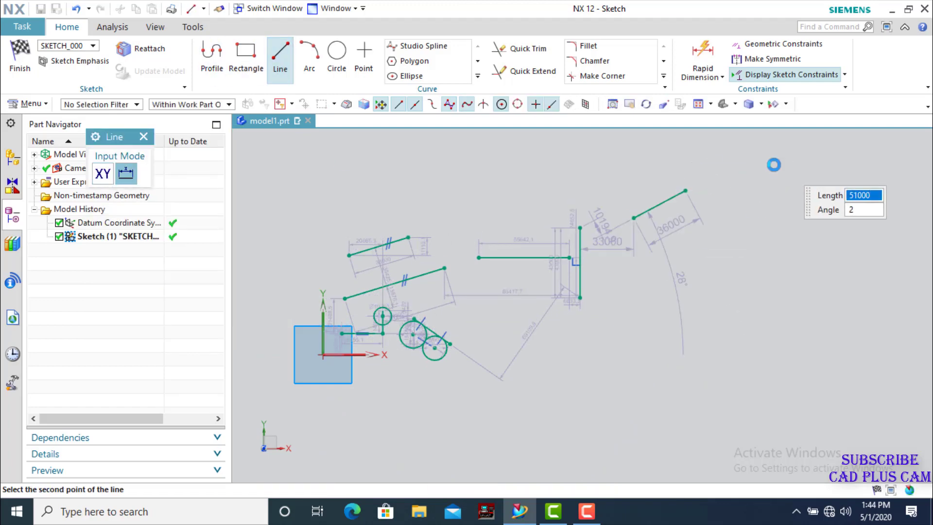
click(144, 137)
- Apply Horizontal Alignment between the upper endpoint of the 36000 line and the left endpoint of the 51000 line
scroll(690, 154, up, 4)
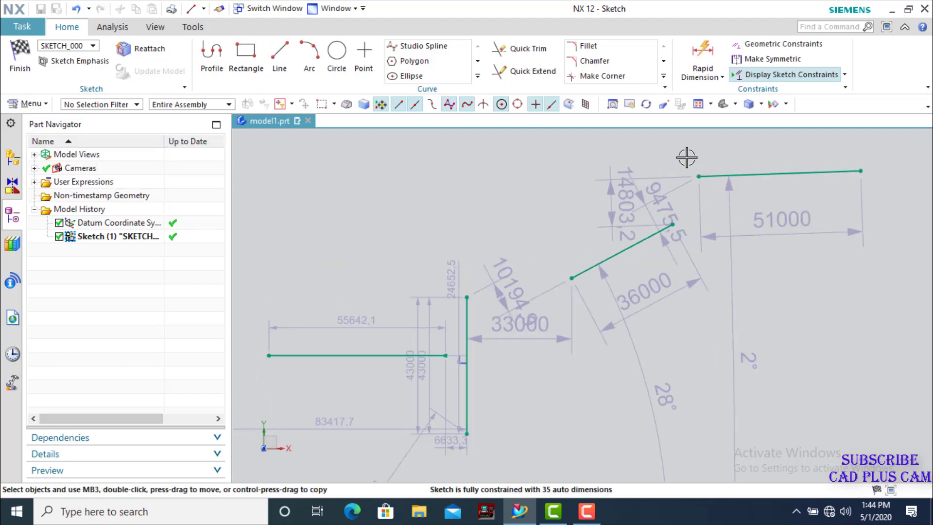
scroll(686, 157, up, 3)
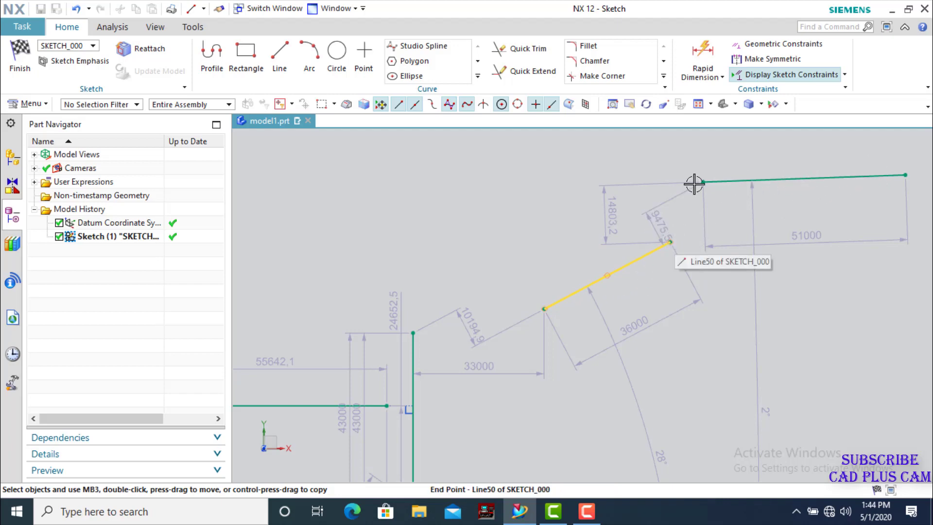
click(767, 45)
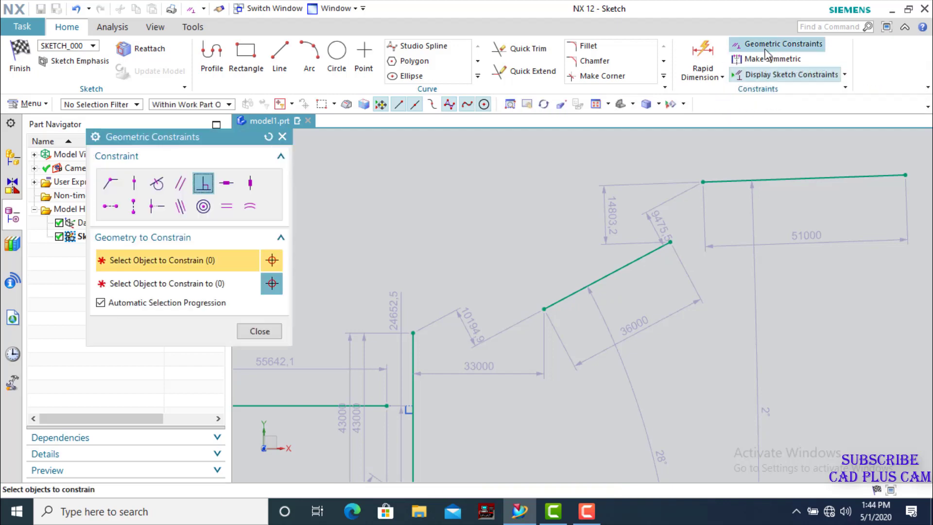
click(109, 208)
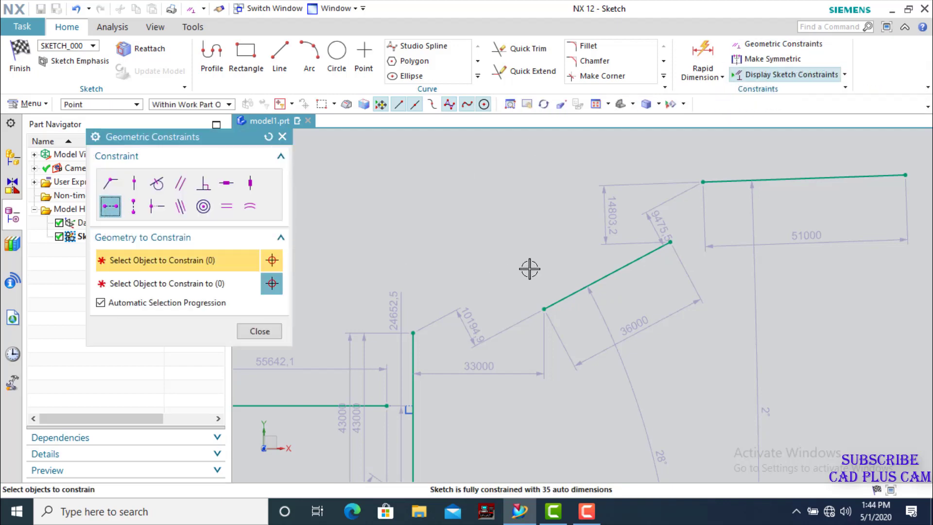
click(670, 244)
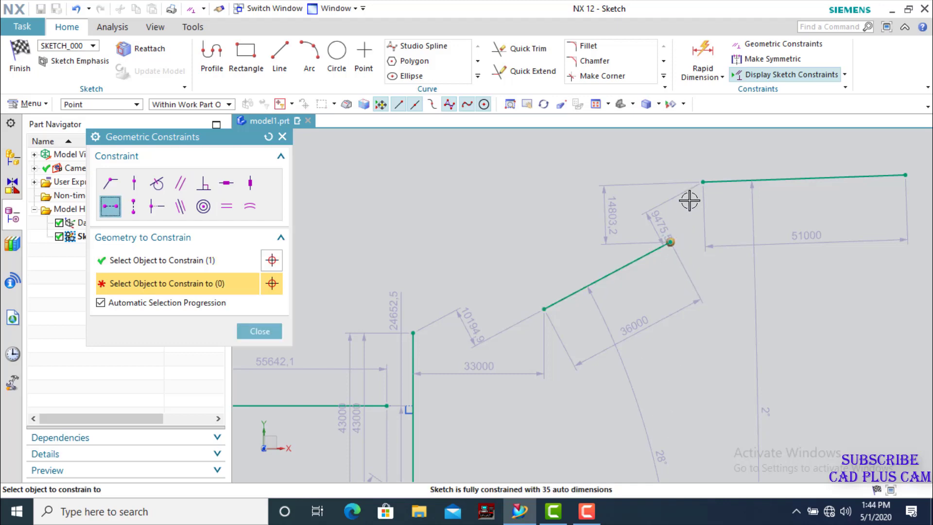
click(702, 183)
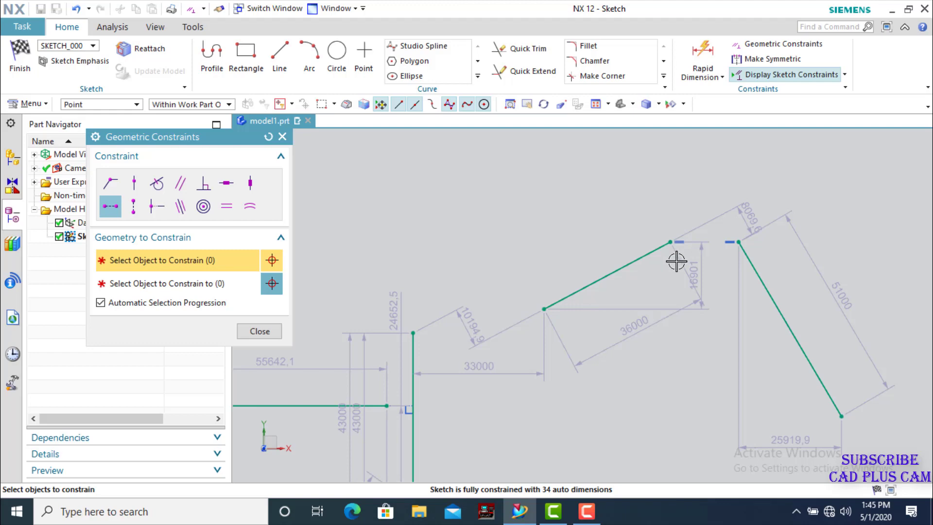
- Reposition the aligned upper endpoint of the shorter line up and to the left, making that line about 21000 long
click(277, 331)
drag(670, 241, 634, 256)
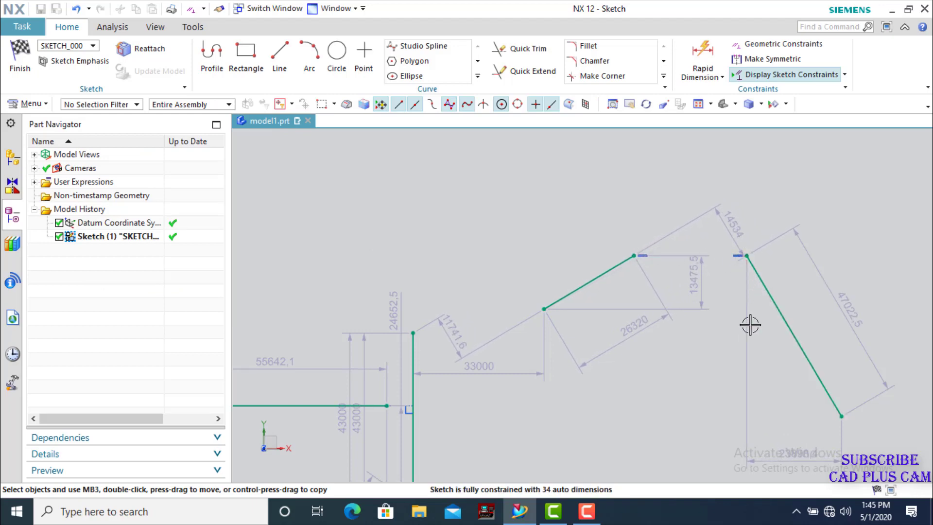
mouse_move(634, 256)
mouse_down()
mouse_move(644, 299)
mouse_move(631, 267)
mouse_move(558, 227)
mouse_up()
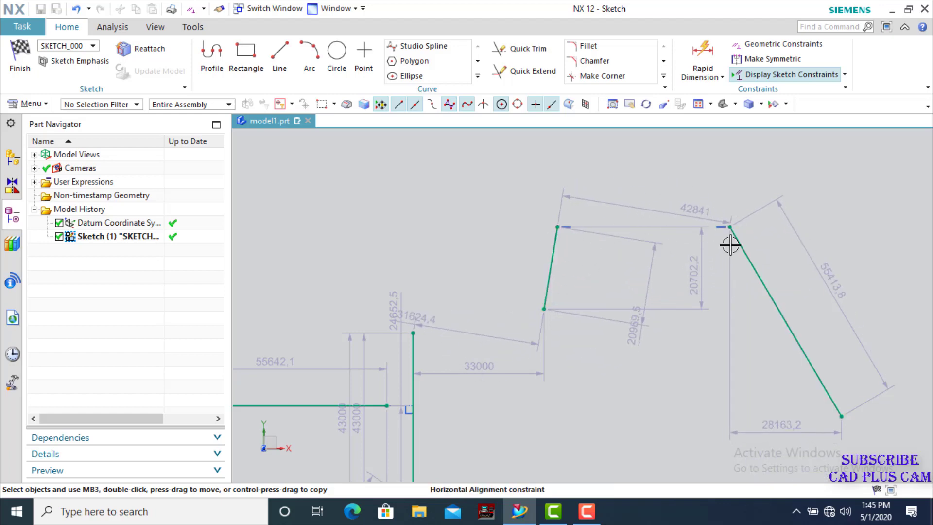
scroll(546, 226, down, 3)
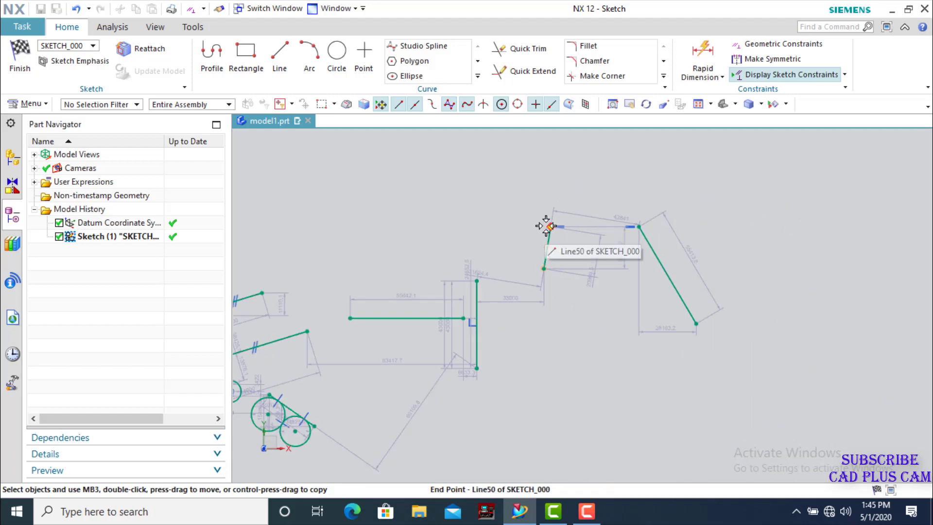
click(777, 43)
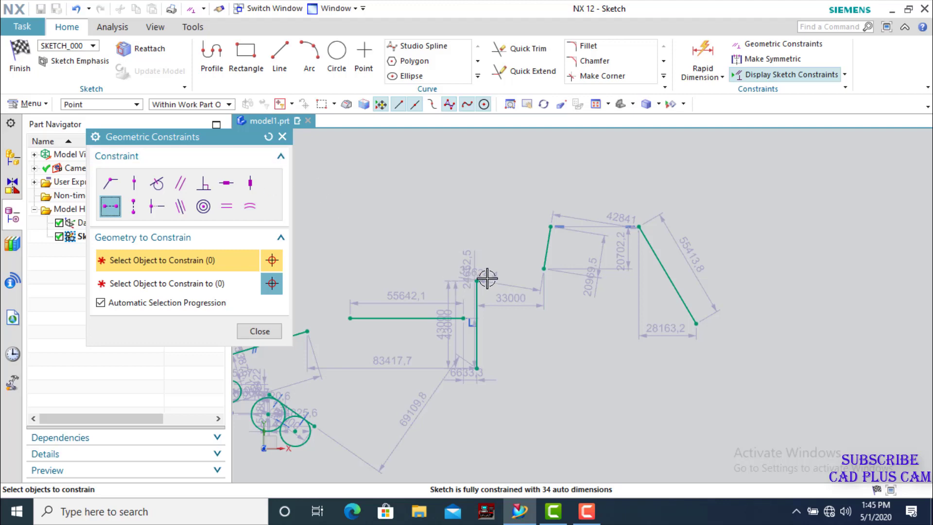
scroll(549, 254, down, 1)
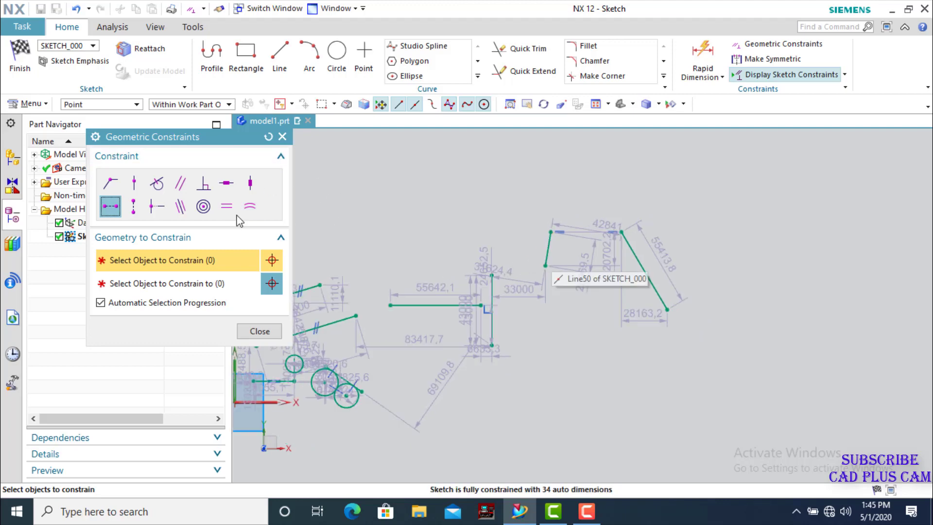
click(283, 137)
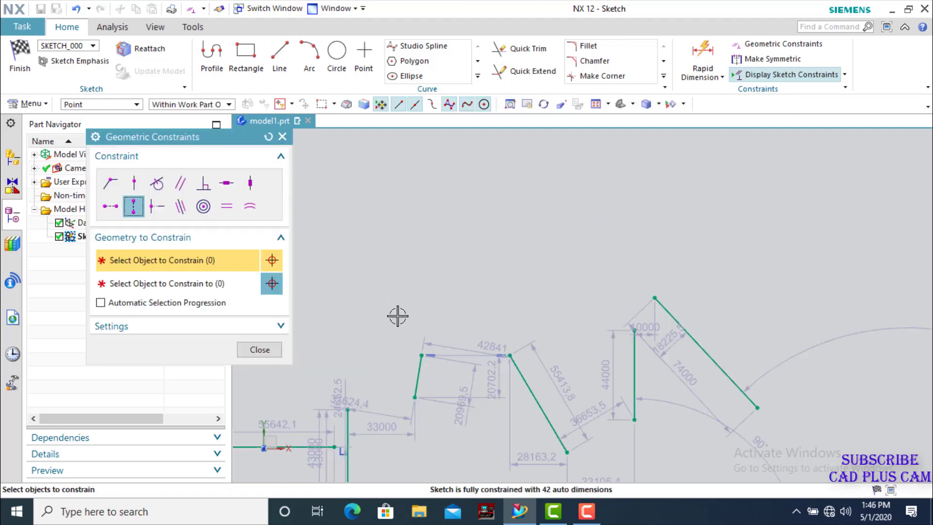
- Apply Vertical Alignment between the upper endpoints of the short steep line and the long sloping line beside it
click(421, 355)
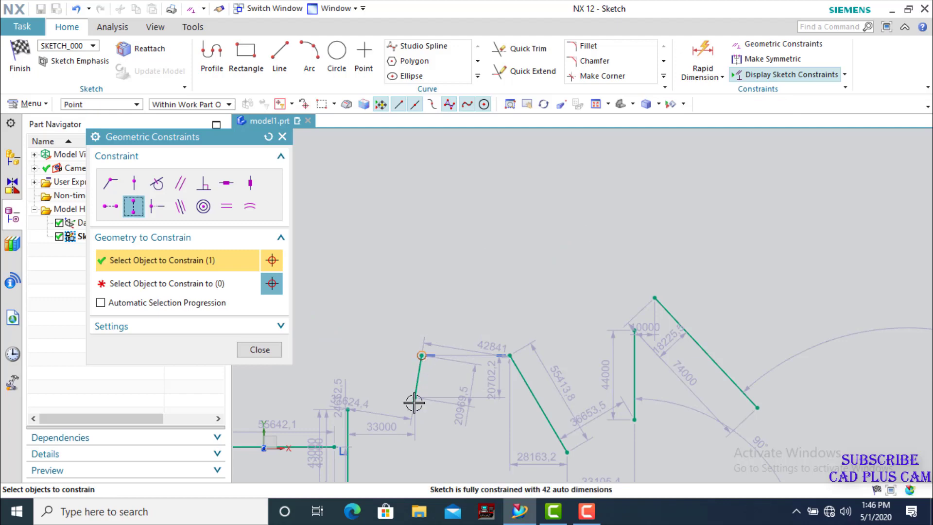
click(168, 283)
click(503, 355)
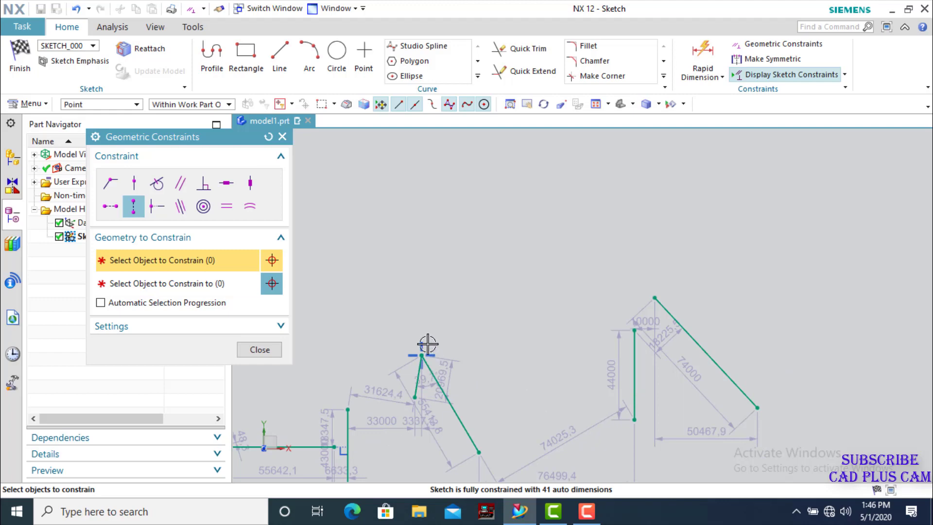
- Select the overlapping upper endpoints of the two vertically aligned lines and examine how these points relate
scroll(428, 343, up, 5)
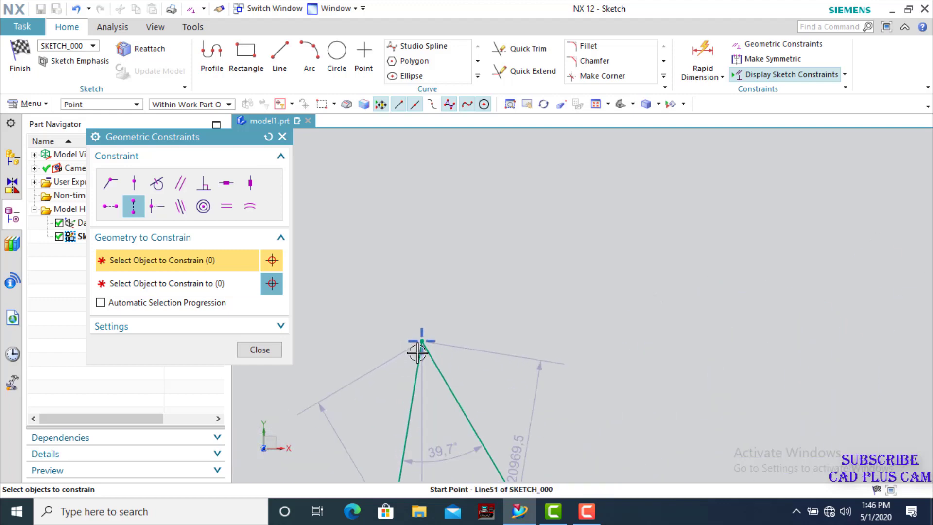
scroll(417, 352, up, 3)
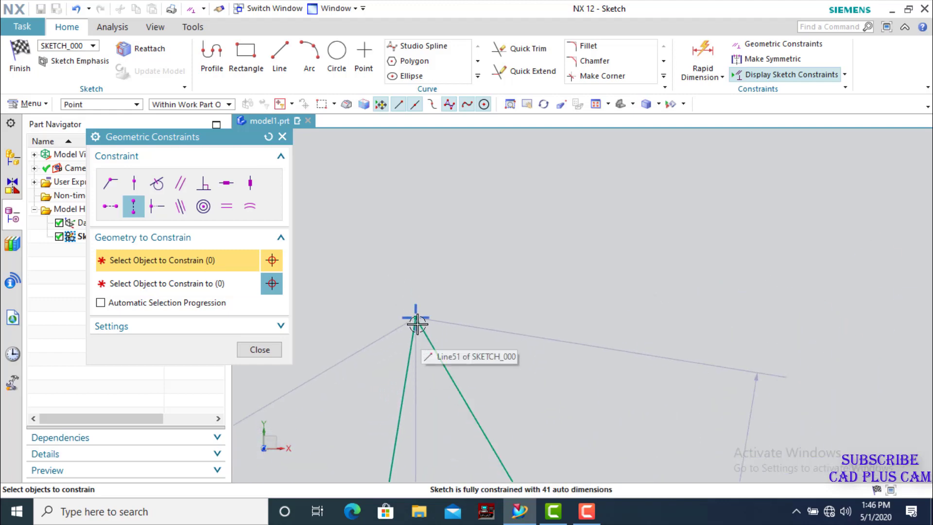
drag(412, 321, 437, 270)
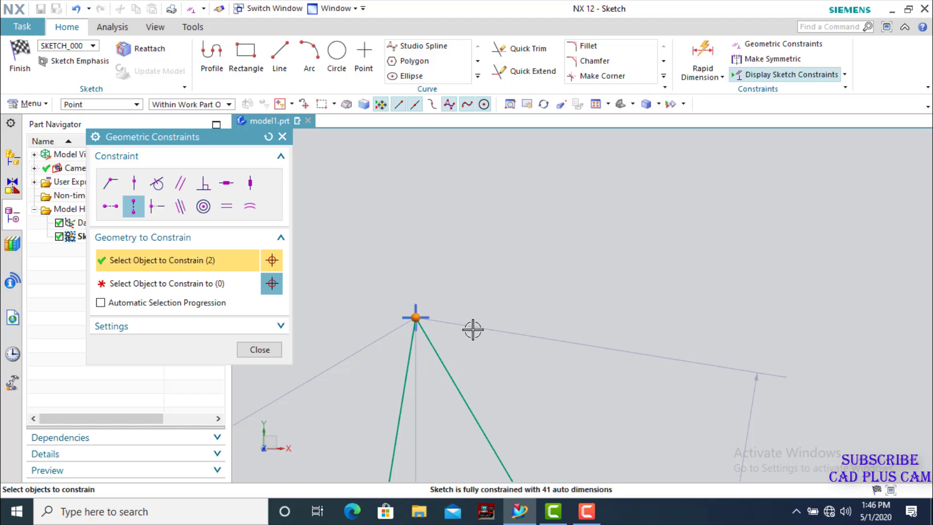
scroll(473, 329, down, 5)
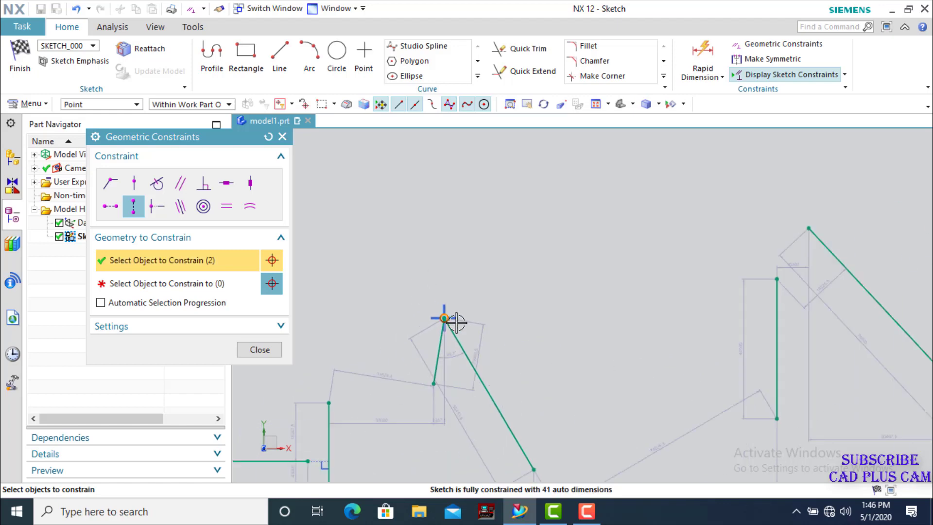
scroll(456, 322, down, 3)
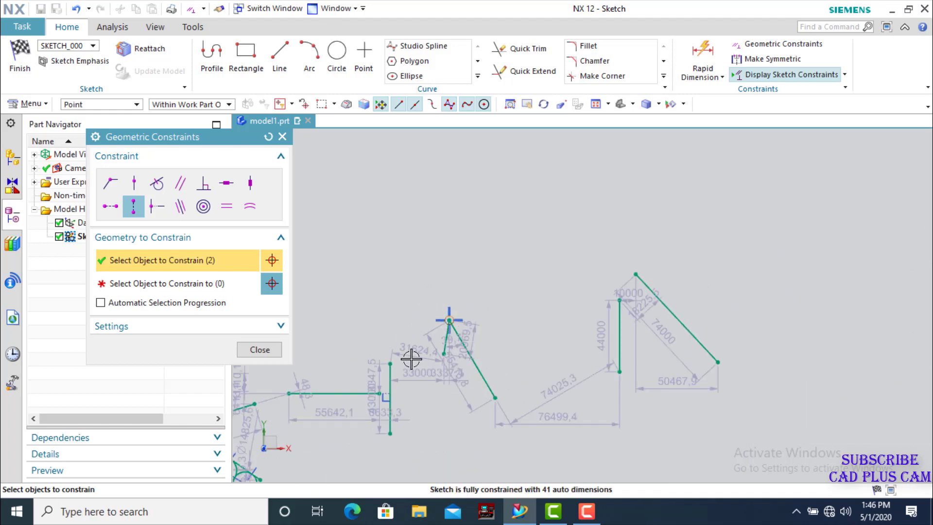
scroll(413, 352, down, 3)
scroll(450, 345, up, 3)
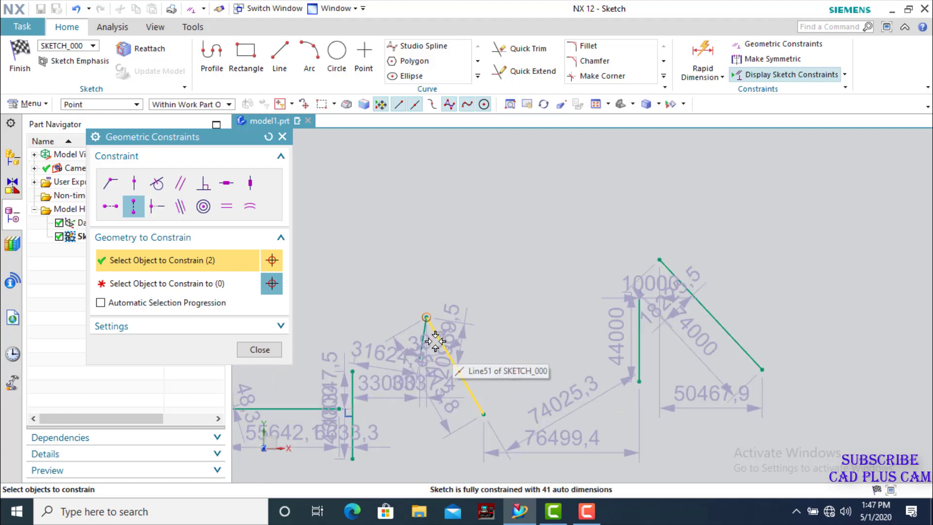
click(276, 354)
- Try to clear the sketch by deleting all the constraint examples drawn so far
scroll(535, 292, down, 3)
scroll(535, 293, down, 2)
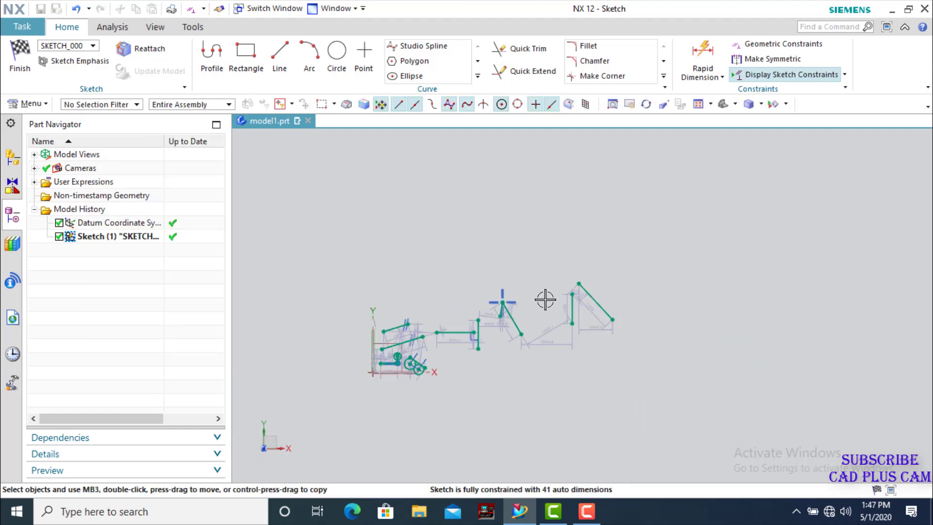
mouse_move(659, 237)
mouse_down()
mouse_move(520, 377)
mouse_move(344, 424)
mouse_up()
key(Delete)
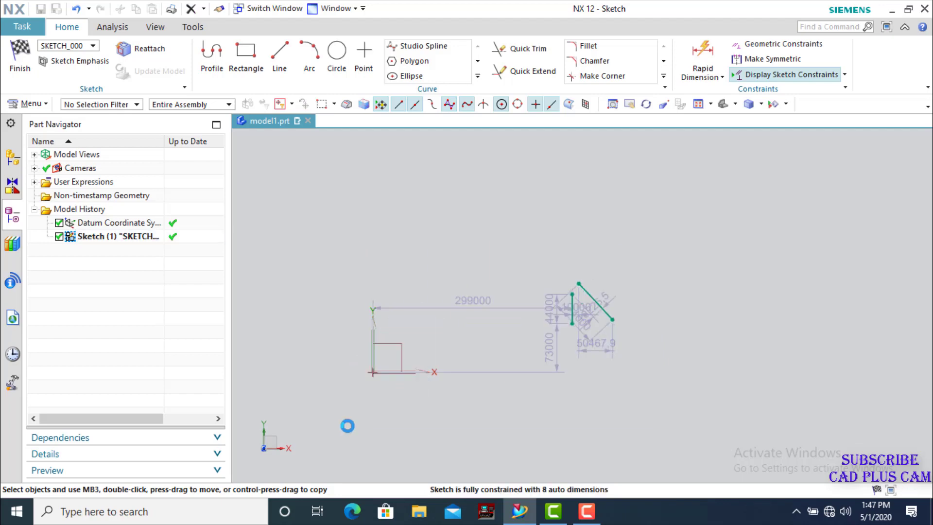
- Draw two separate steep lines above the origin, one about 95000 long at 267° and one about 120000 long beside it
scroll(631, 389, up, 4)
scroll(628, 390, down, 2)
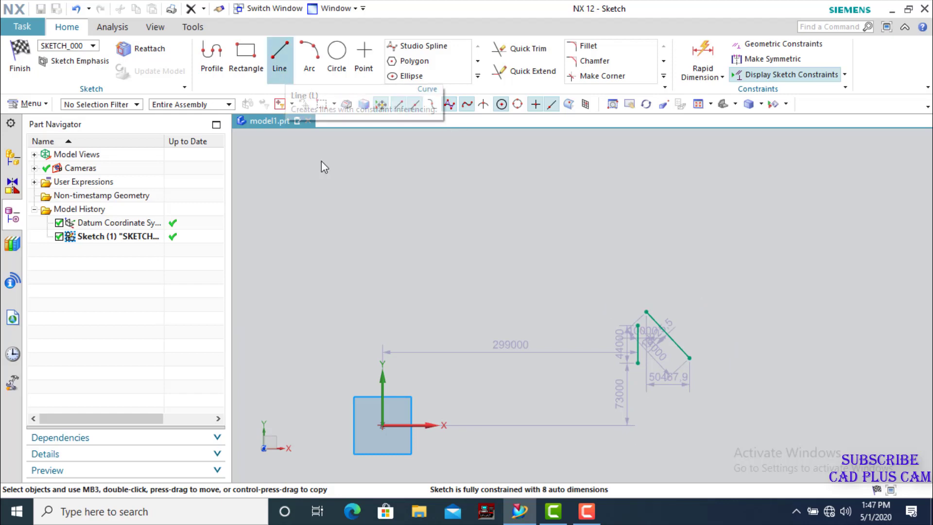
click(280, 54)
click(369, 213)
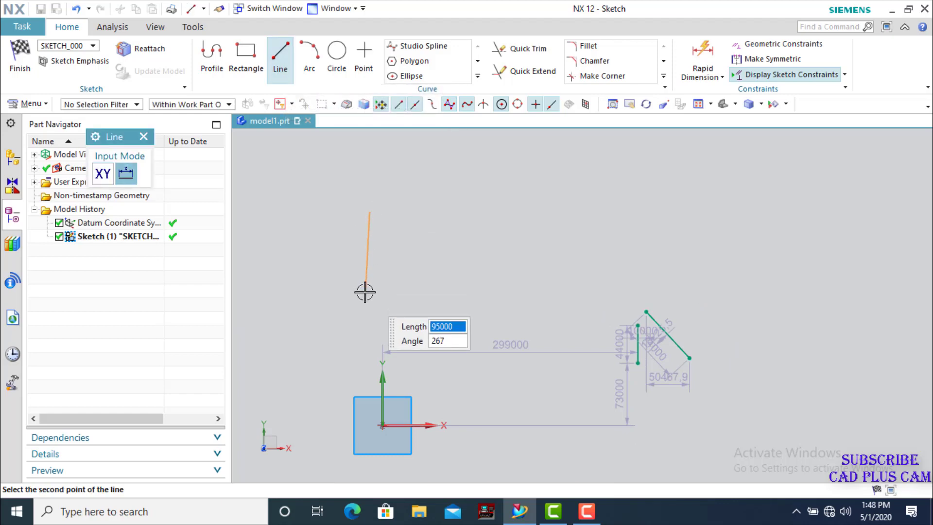
click(364, 292)
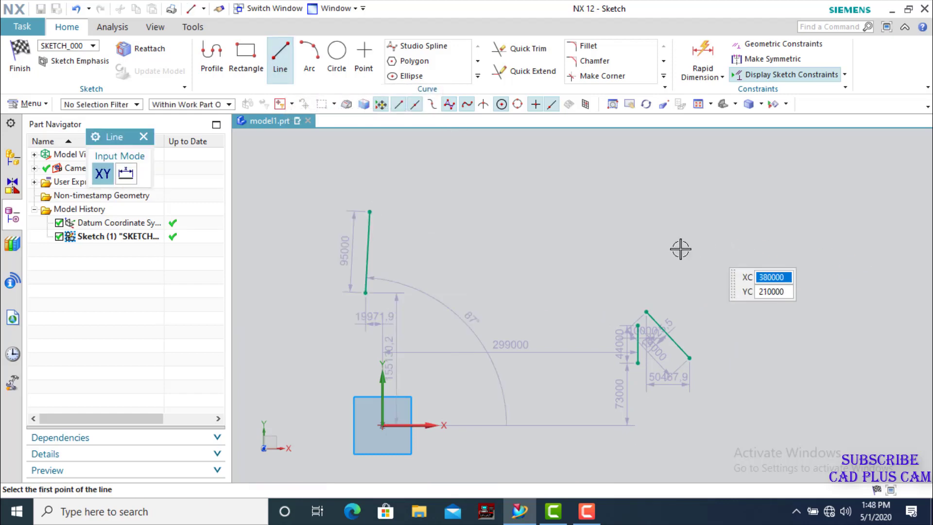
click(434, 186)
click(460, 285)
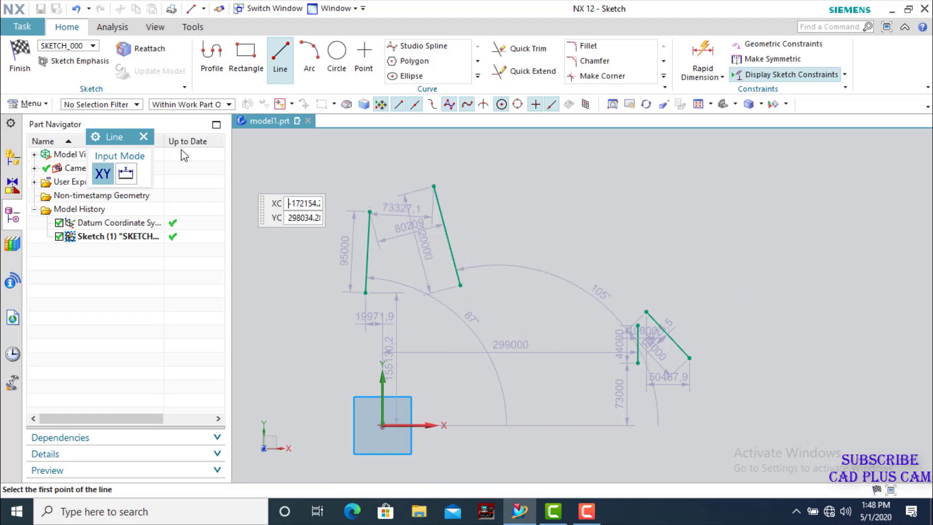
click(143, 136)
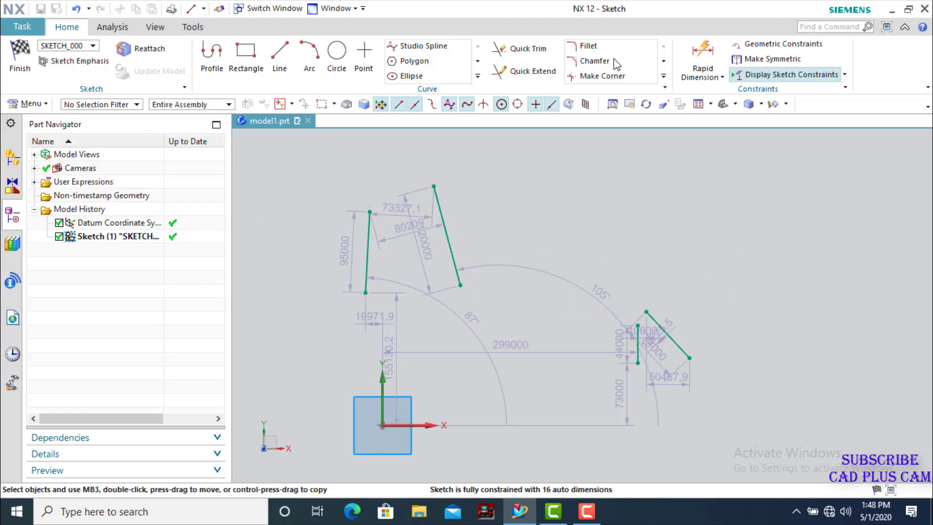
- Apply Vertical Alignment with automatic selection progression between the upper endpoint of the 95000 line and the lower endpoint of the 120000 line
click(796, 43)
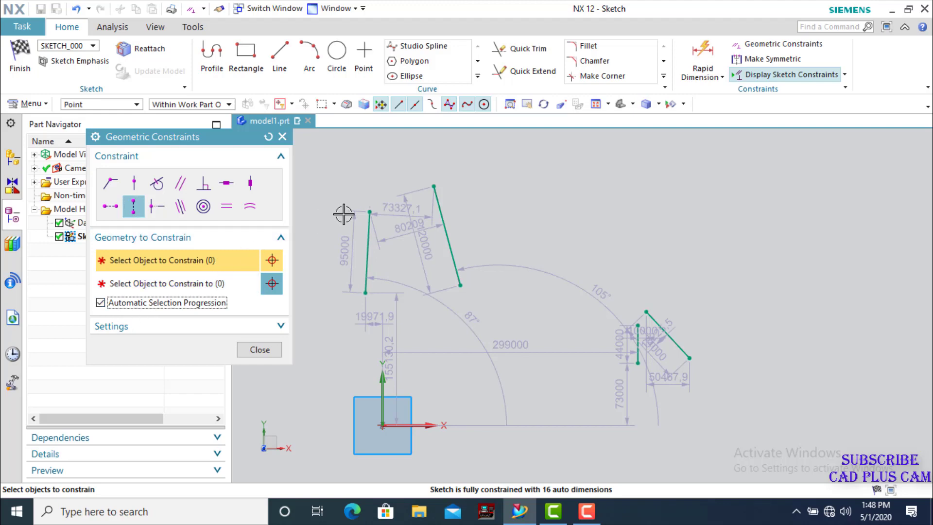
click(369, 212)
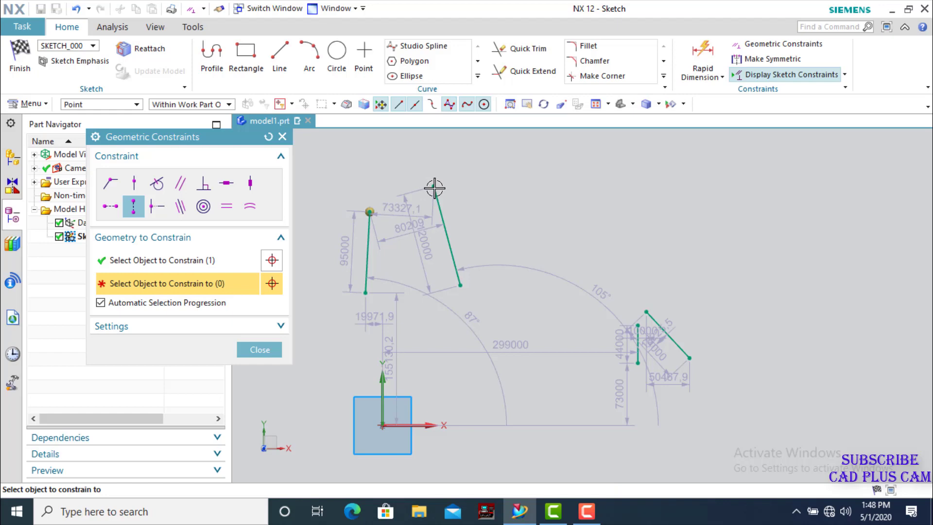
click(460, 285)
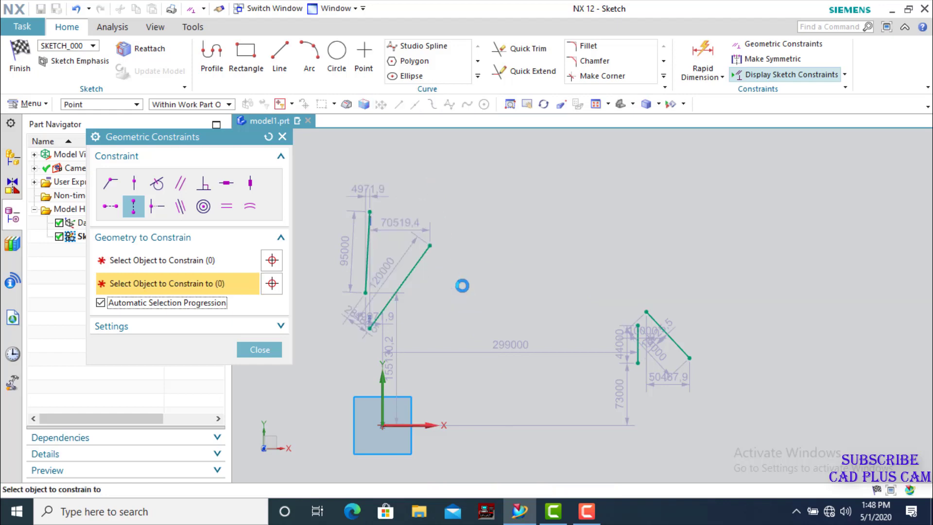
- Examine the vertical alignment between the upper endpoint of the 95000 line and the lower endpoint of the 120000 line
scroll(395, 265, down, 2)
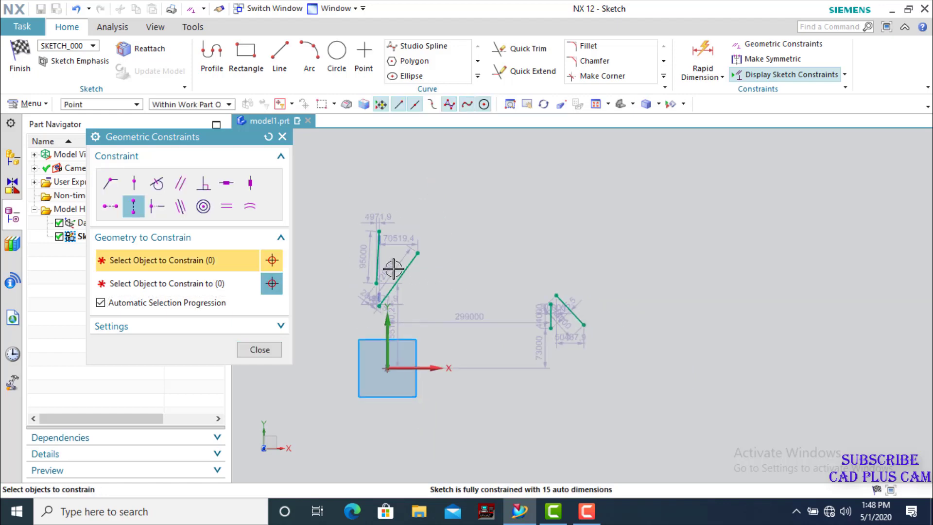
scroll(358, 314, up, 3)
scroll(404, 306, down, 1)
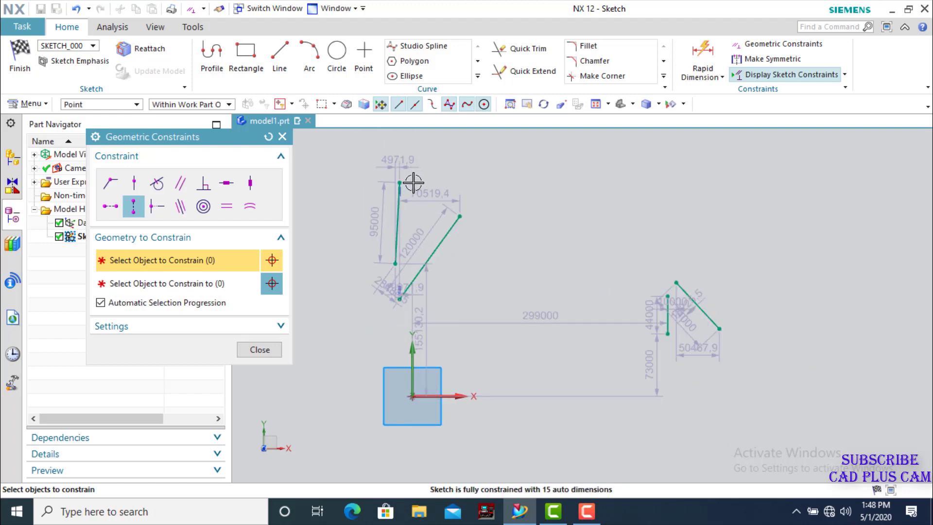
scroll(434, 191, up, 1)
scroll(442, 196, down, 1)
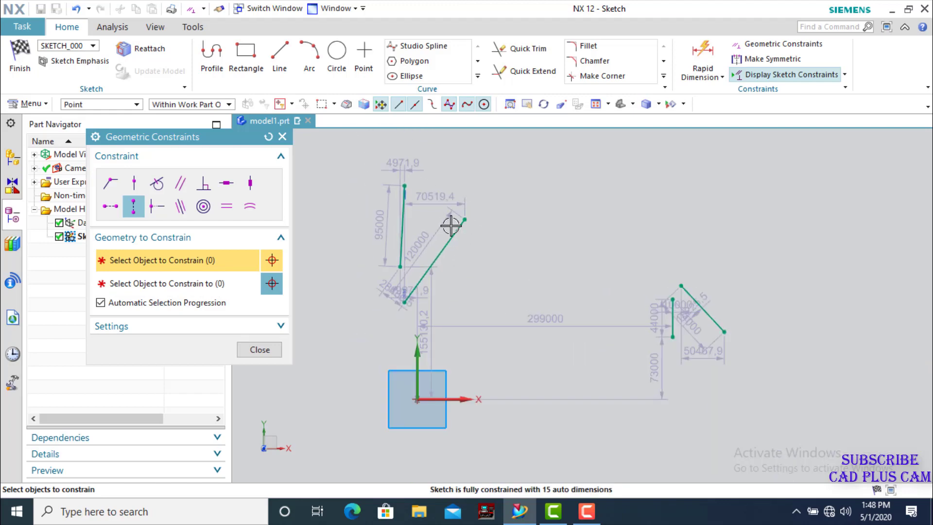
scroll(385, 287, up, 2)
scroll(385, 287, down, 1)
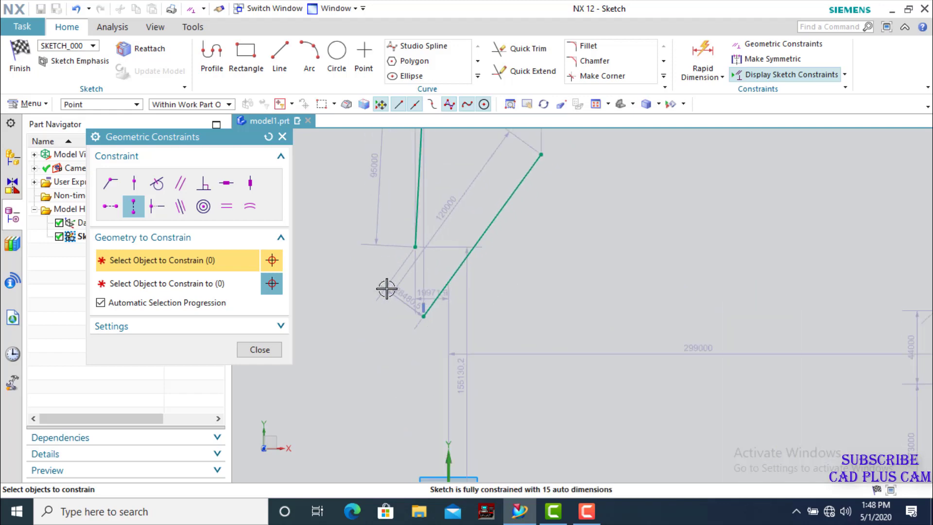
scroll(386, 289, down, 1)
scroll(400, 176, up, 2)
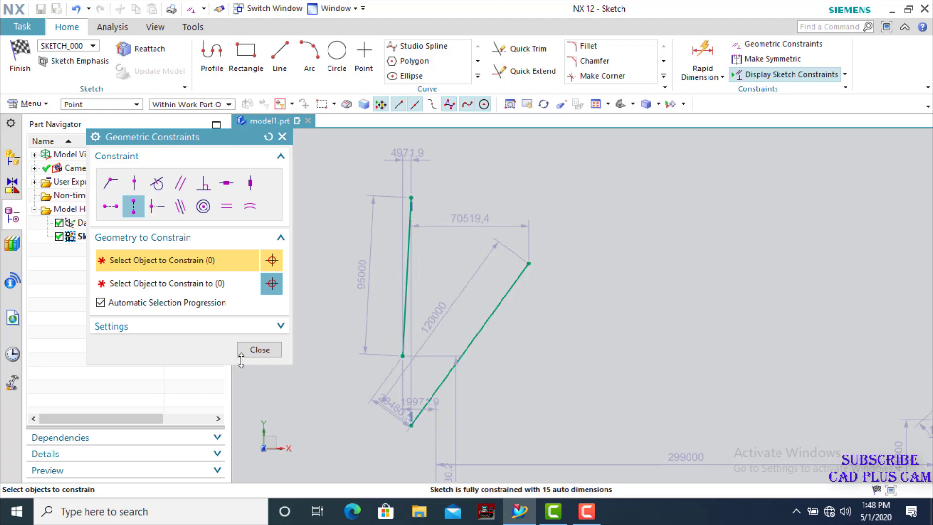
click(259, 350)
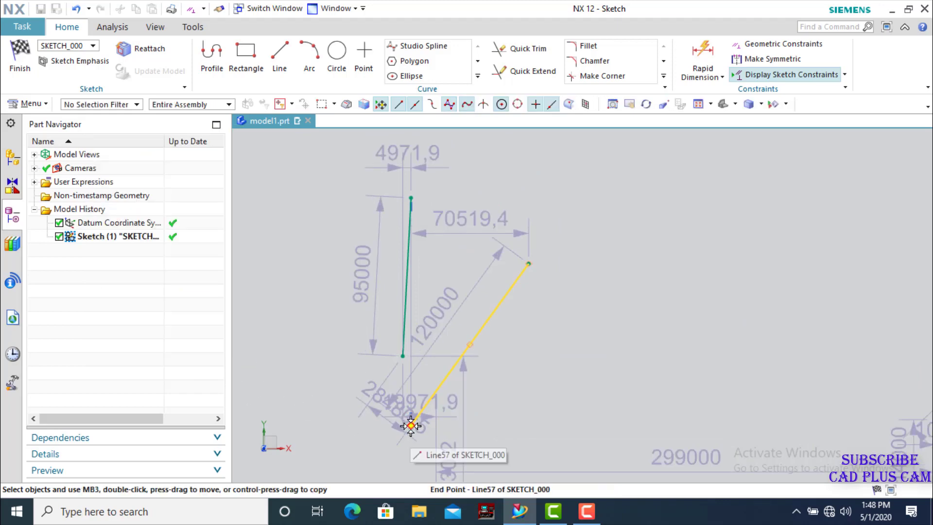
- Reposition the aligned endpoints of the pair above the origin, making the lines about 57000 and 117400 long
mouse_move(417, 425)
mouse_down()
mouse_move(423, 419)
mouse_move(399, 420)
mouse_up()
mouse_move(408, 419)
mouse_down()
mouse_move(400, 407)
mouse_move(410, 422)
mouse_up()
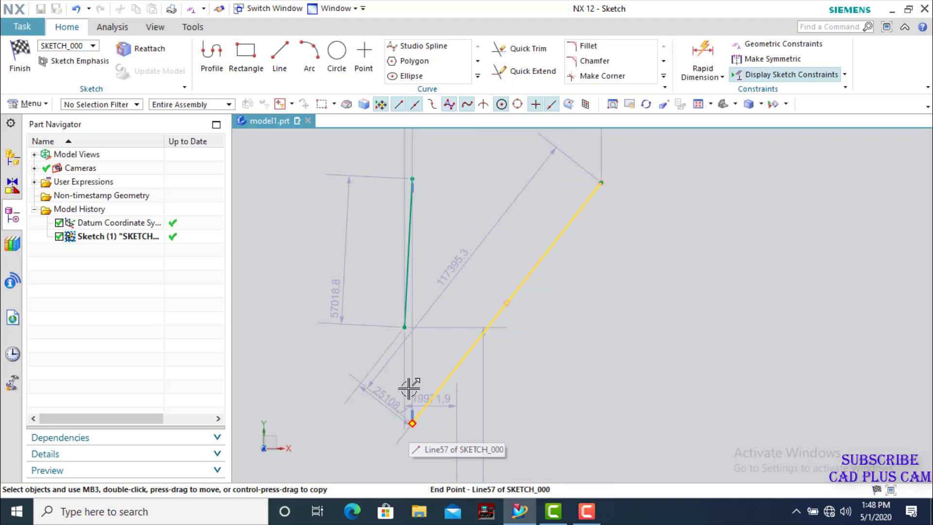
scroll(418, 282, down, 5)
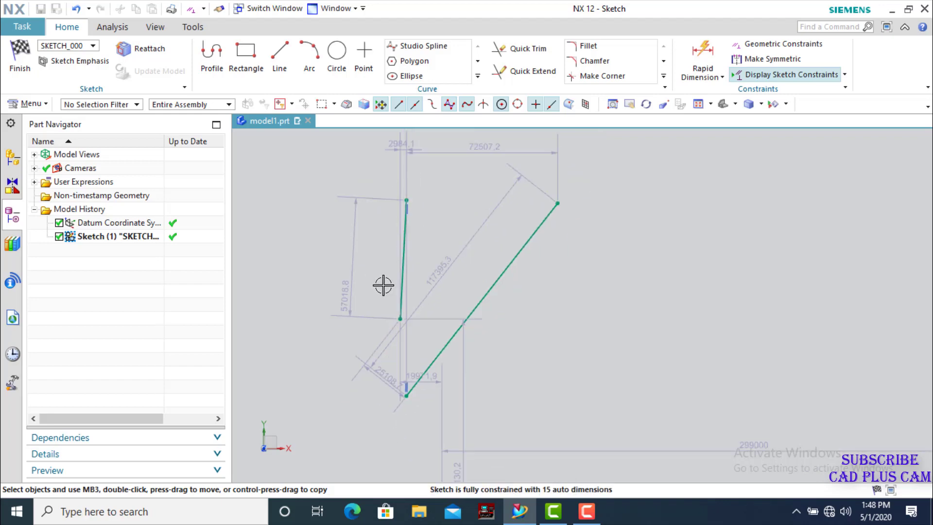
scroll(446, 297, down, 2)
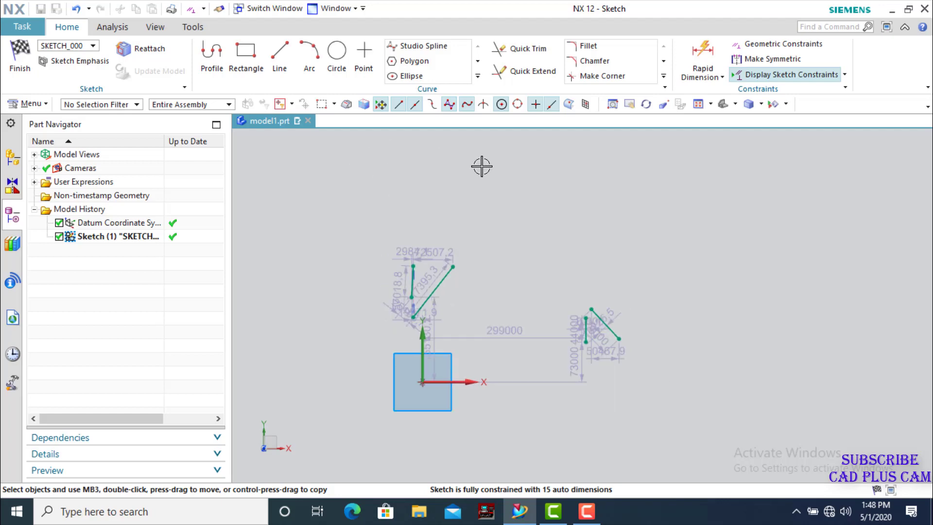
click(768, 44)
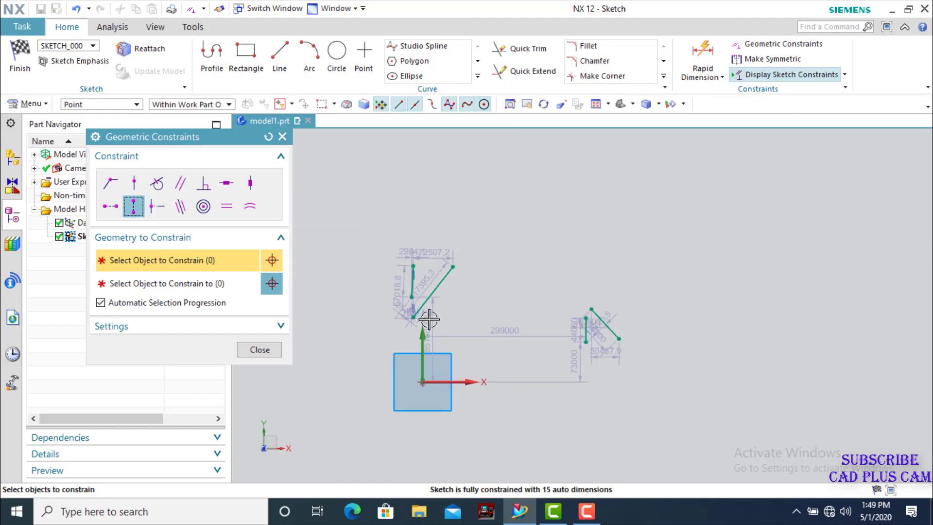
click(283, 137)
- Draw two more separate lines above the existing pairs: one about 140000 long sloping down and one about 190000 long at 231°
click(280, 56)
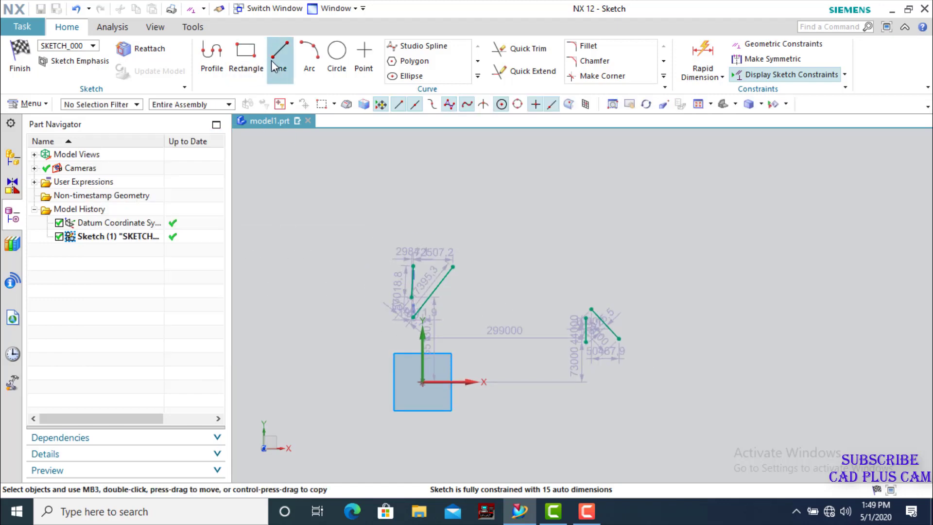
click(438, 197)
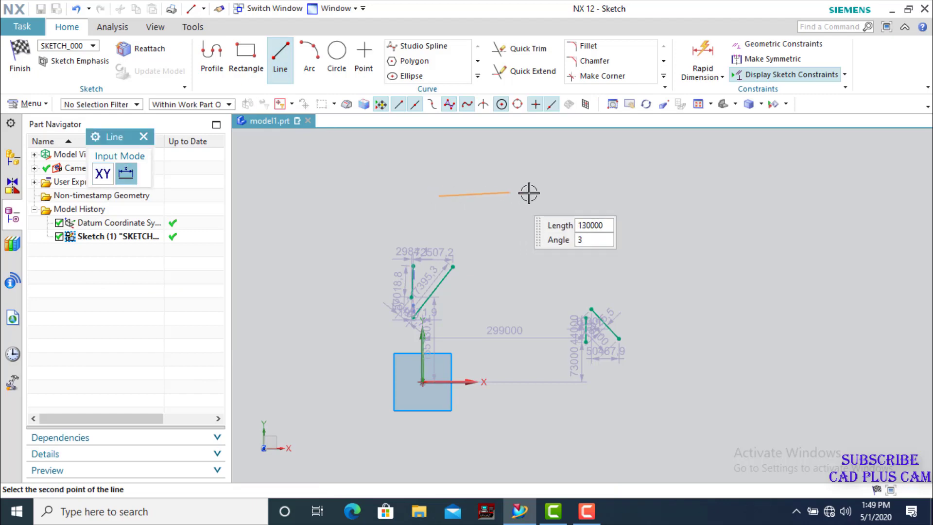
click(507, 229)
click(603, 213)
click(538, 294)
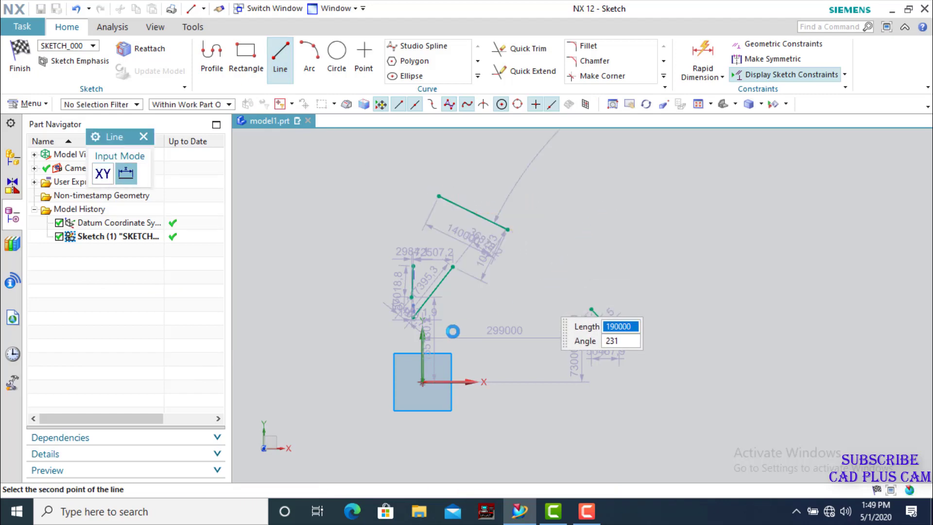
key(Escape)
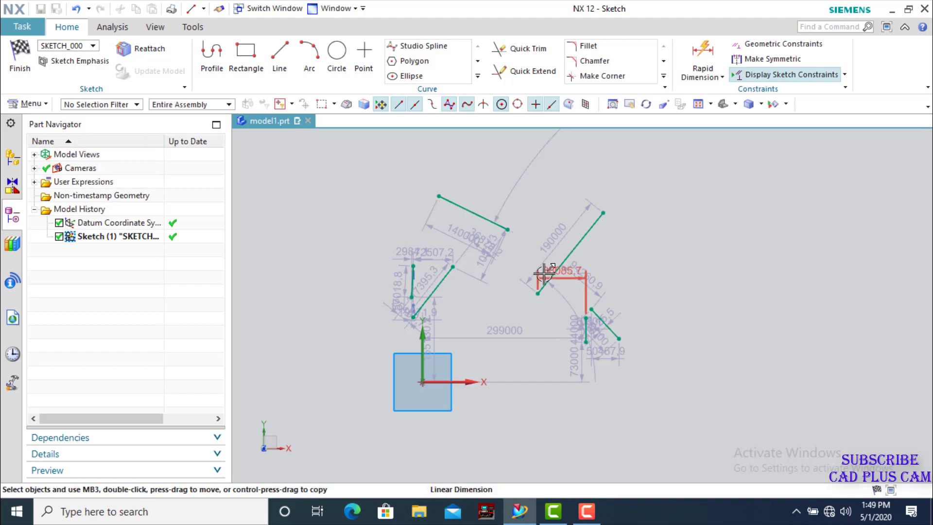
scroll(511, 240, up, 1)
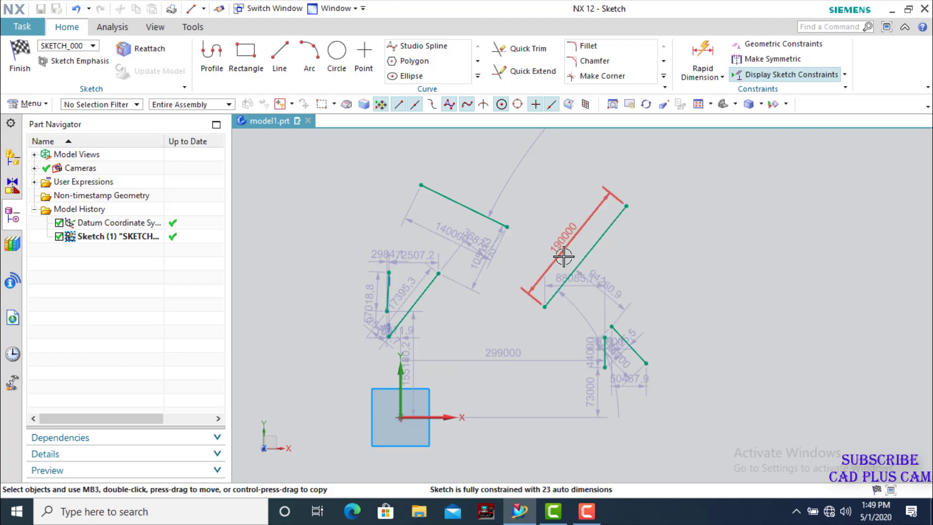
click(803, 43)
click(157, 206)
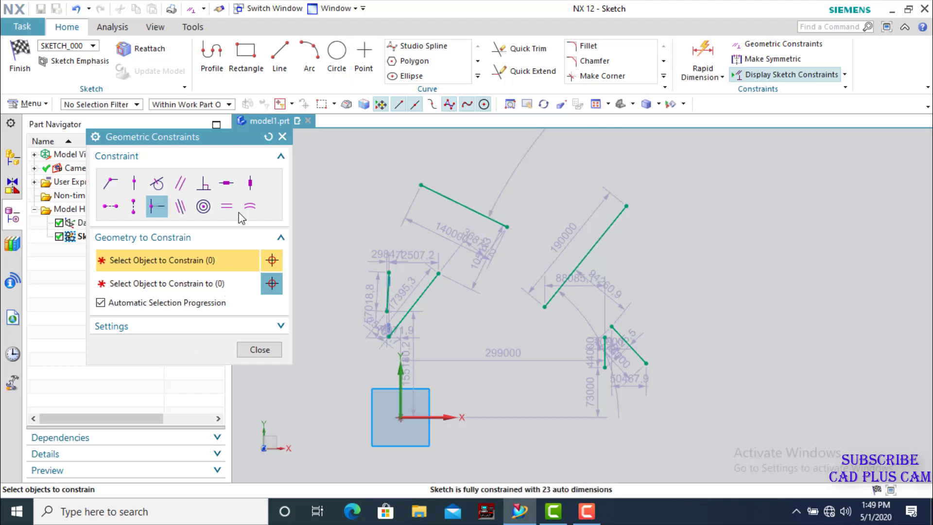
click(282, 137)
- Try to clear the sketch by deleting all of its objects at once
scroll(505, 275, down, 2)
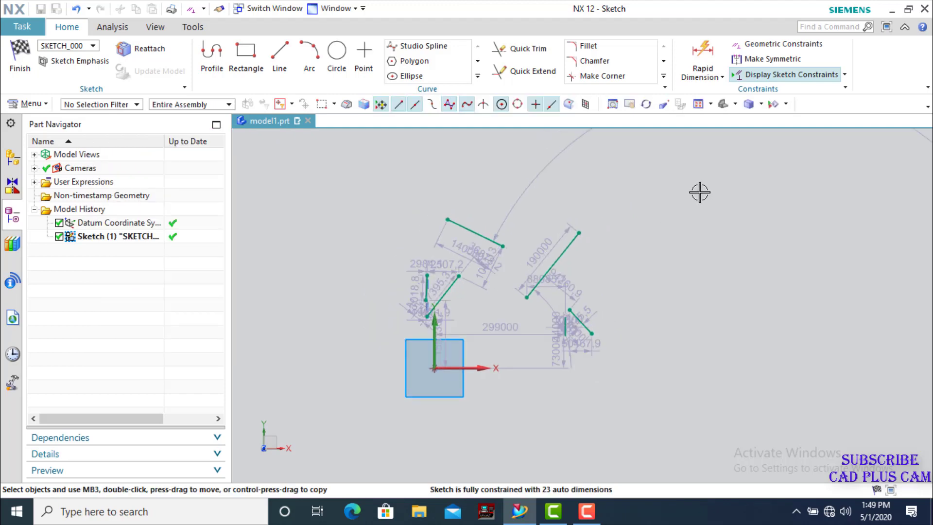
key(ctrl+a)
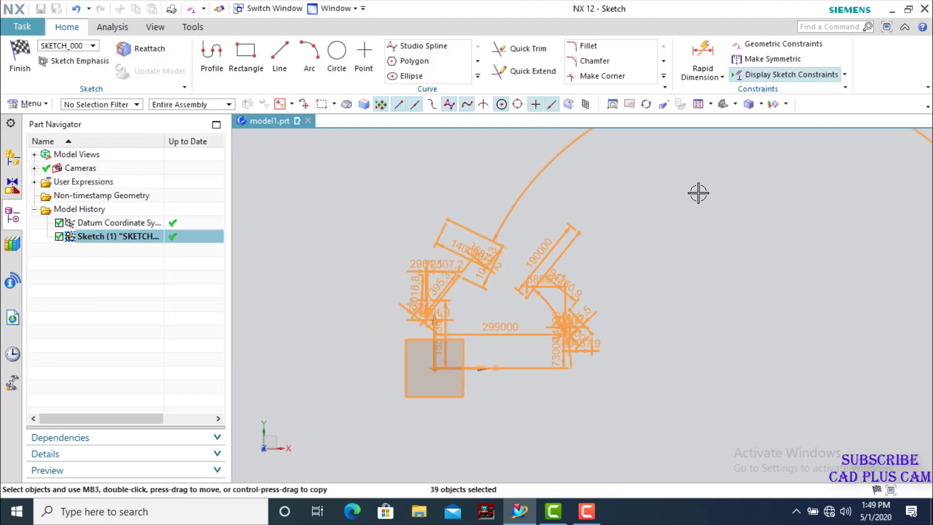
key(Delete)
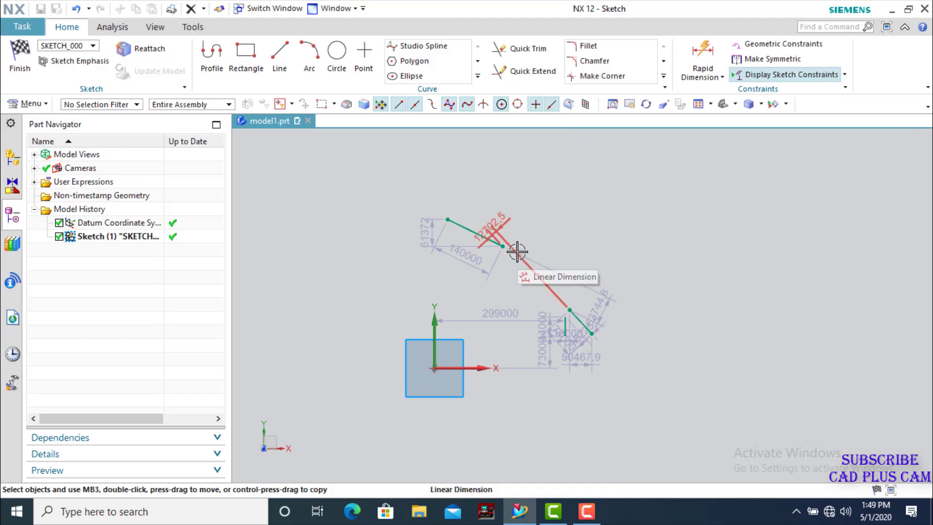
- Try again to delete everything in the sketch, selecting all objects at once and with a window around the geometry
key(ctrl+a)
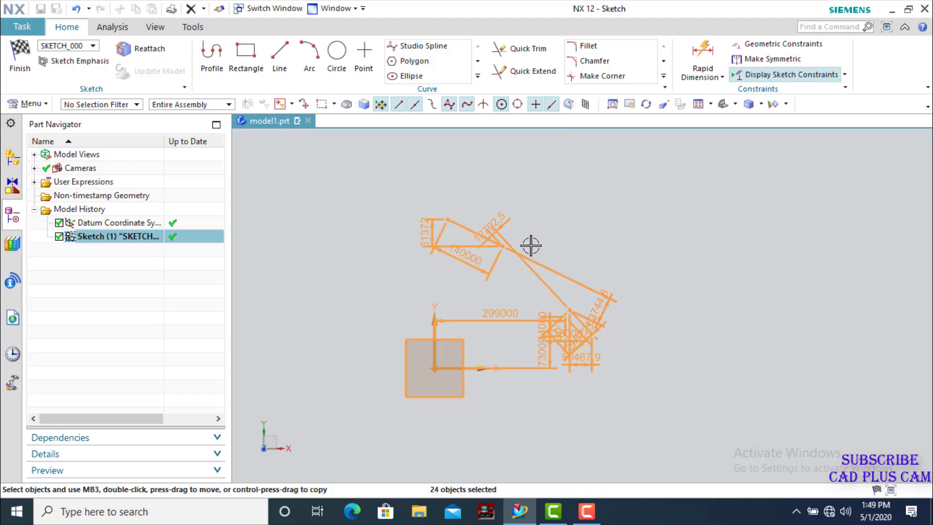
key(Delete)
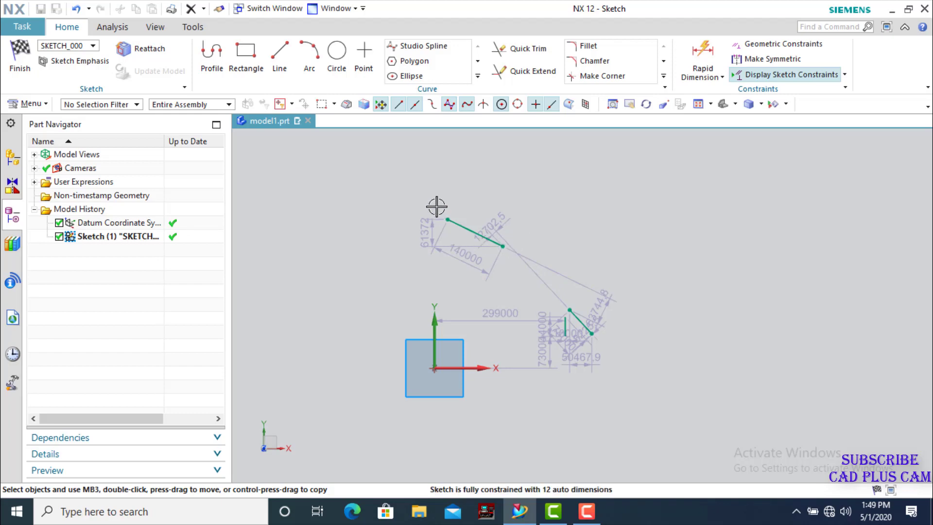
mouse_move(403, 176)
mouse_down()
mouse_move(685, 468)
mouse_move(671, 426)
mouse_up()
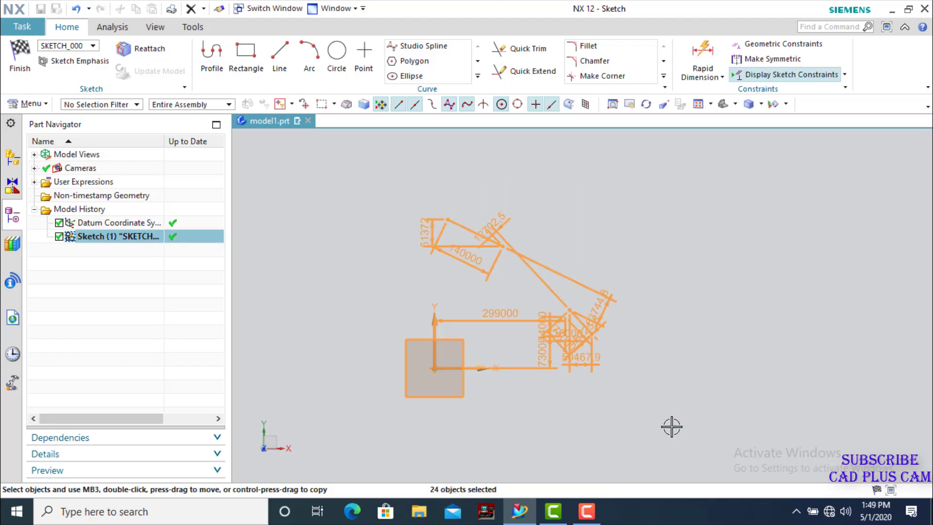
key(Delete)
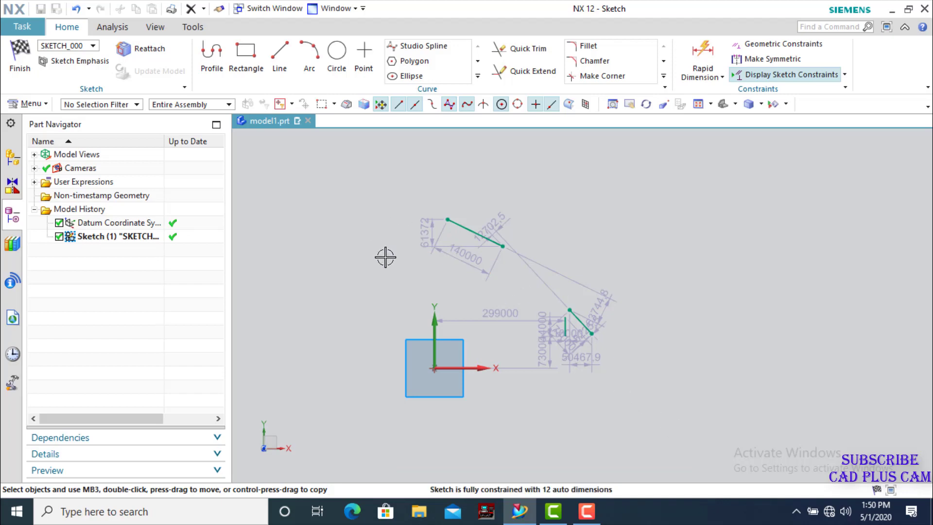
scroll(386, 257, down, 2)
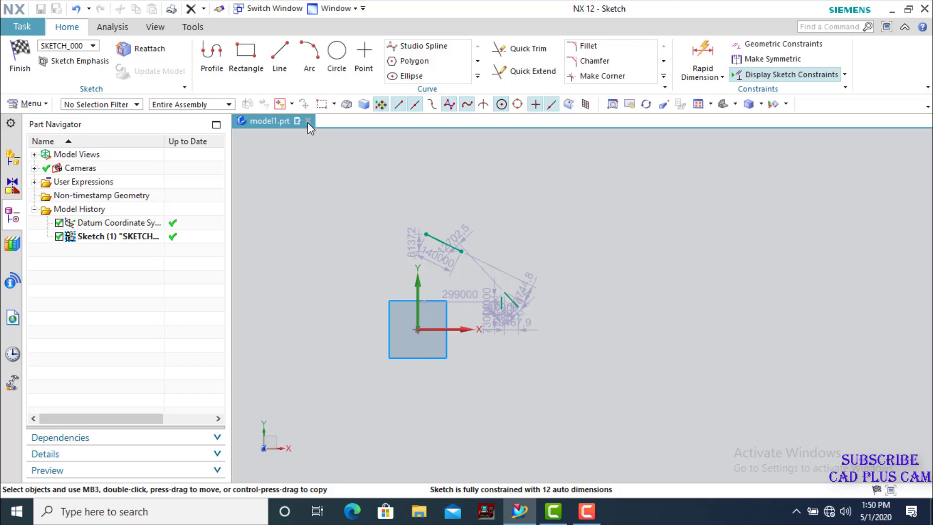
- Finish the sketch and close model1.prt without saving it
right_click(359, 262)
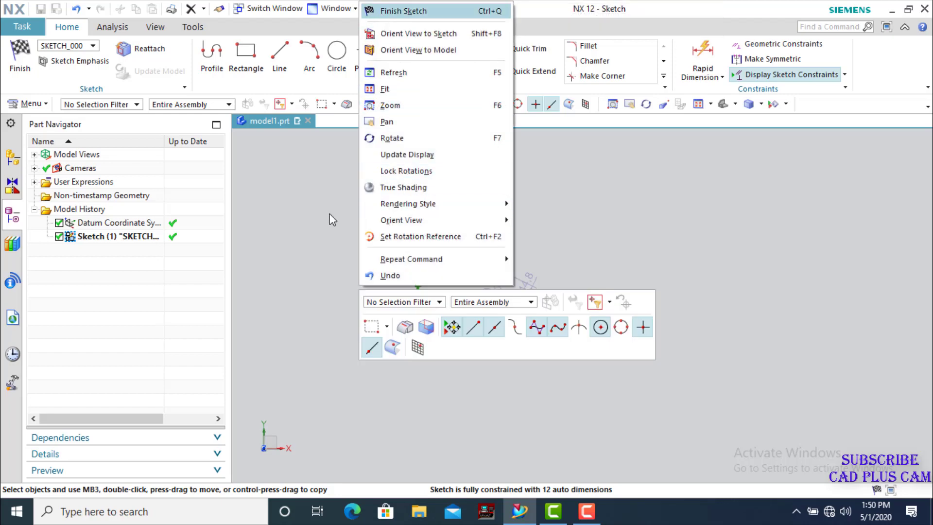
key(ctrl+q)
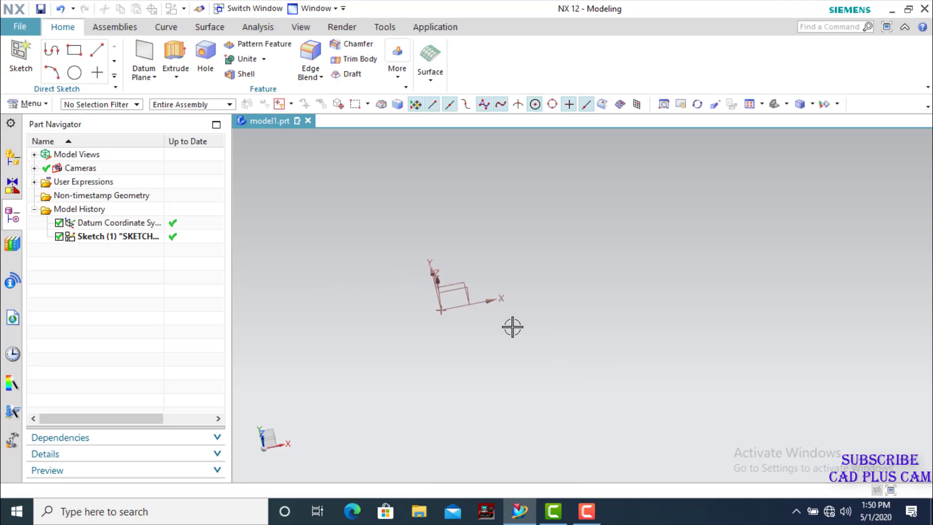
click(307, 121)
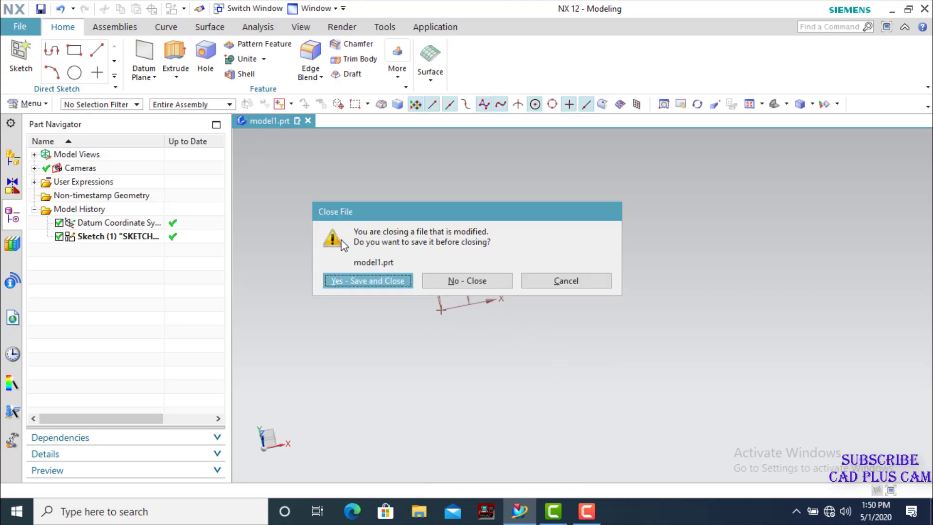
click(453, 282)
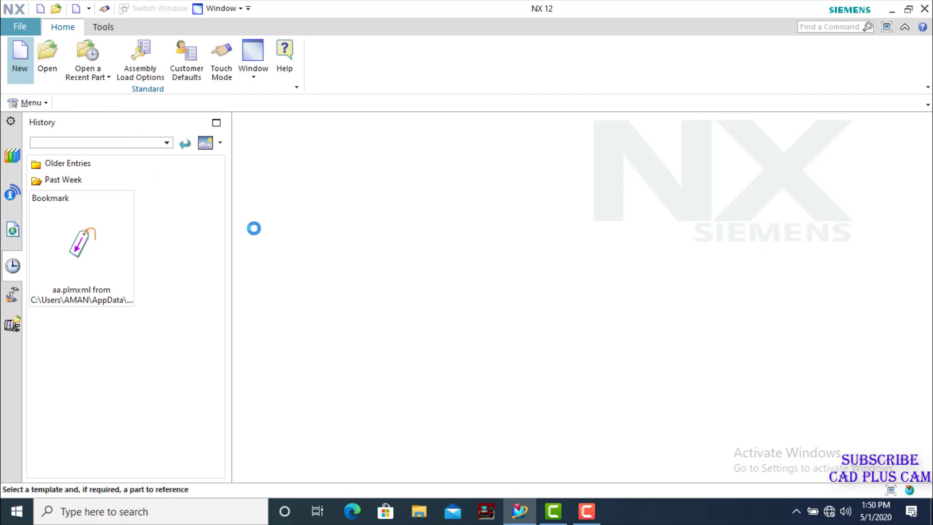
- Create a new model part, start a sketch on the XY plane and open it in the sketch task environment
click(748, 480)
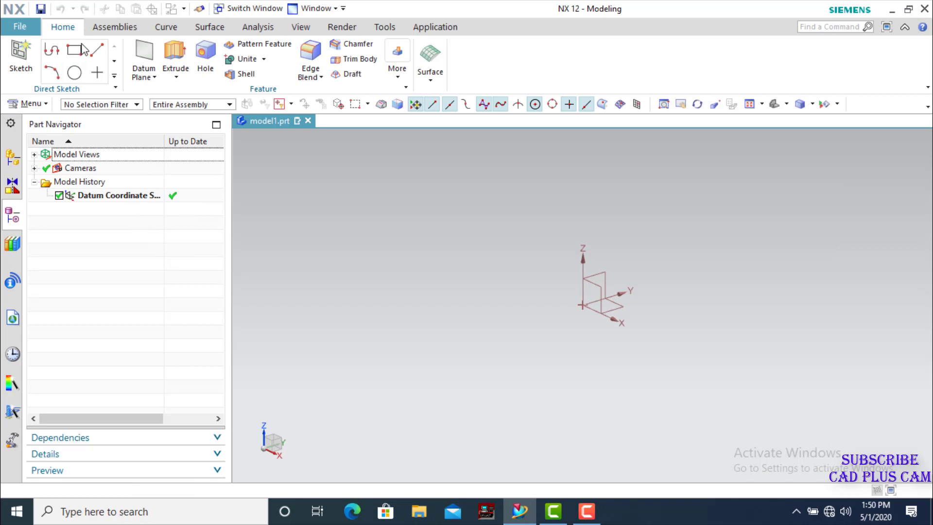
click(20, 54)
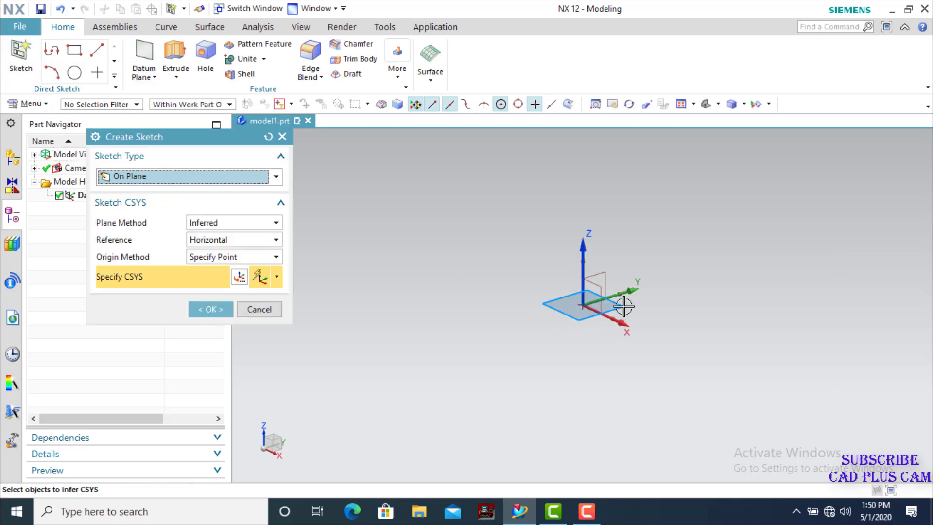
click(211, 309)
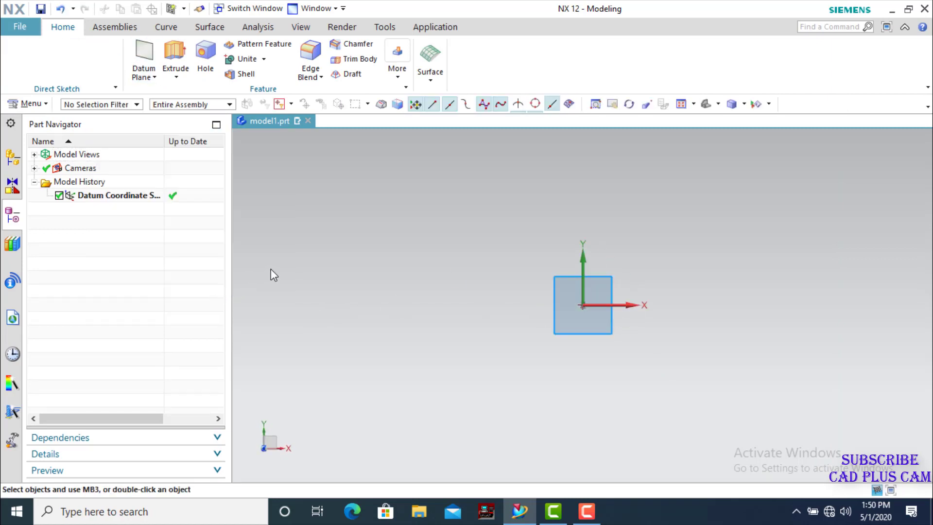
click(323, 72)
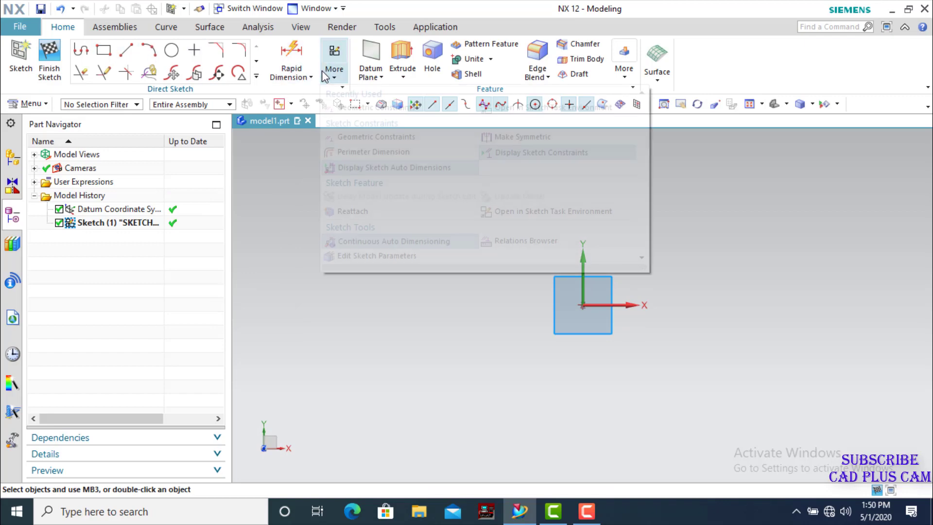
click(507, 211)
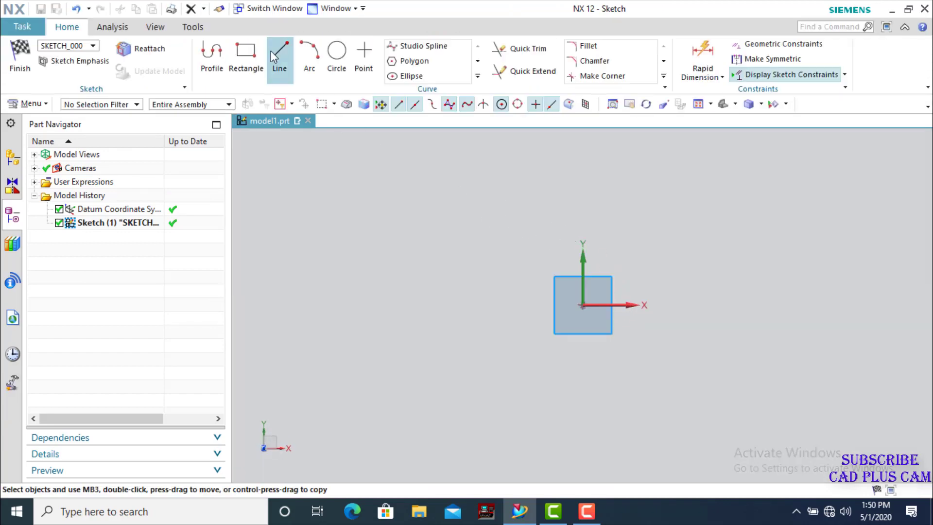
- Draw two separate lines beside the origin: one about 51 long at 245° and, below it, one about 121 long sloping down at 17°
click(278, 56)
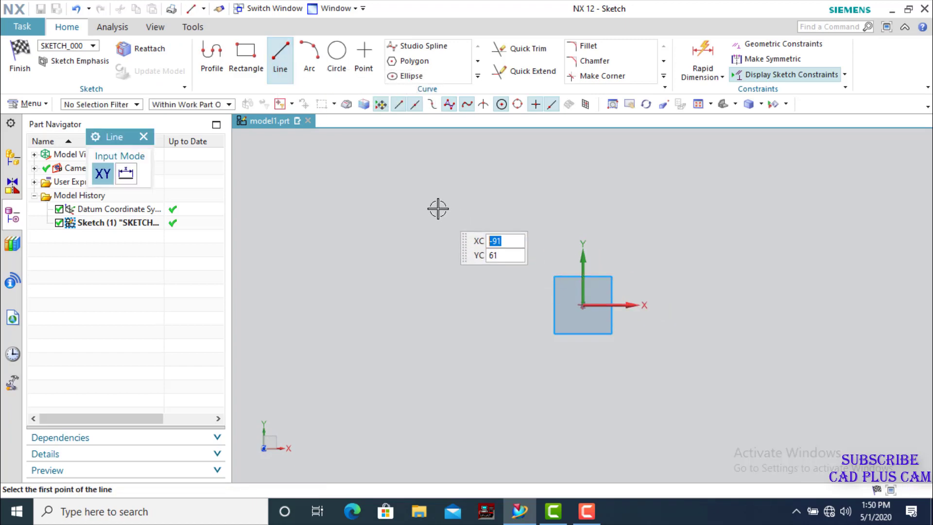
click(478, 181)
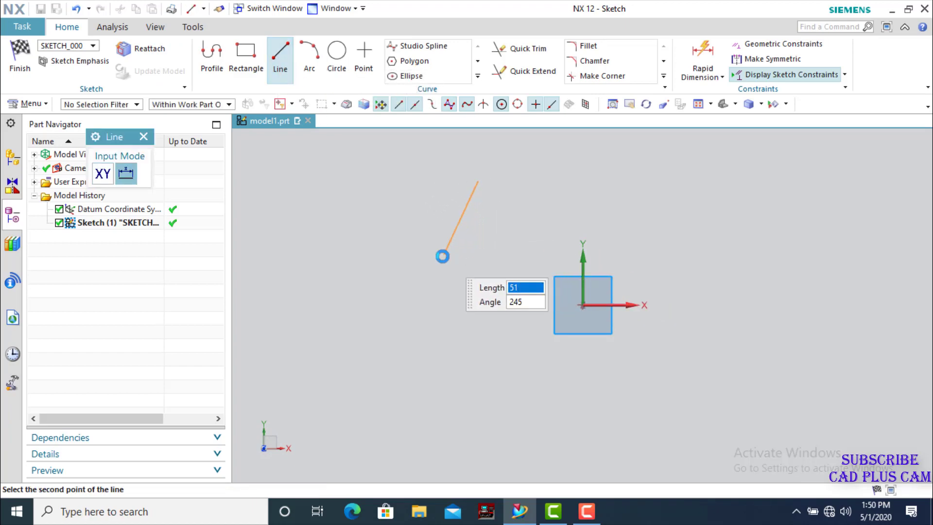
click(443, 254)
click(333, 280)
click(517, 335)
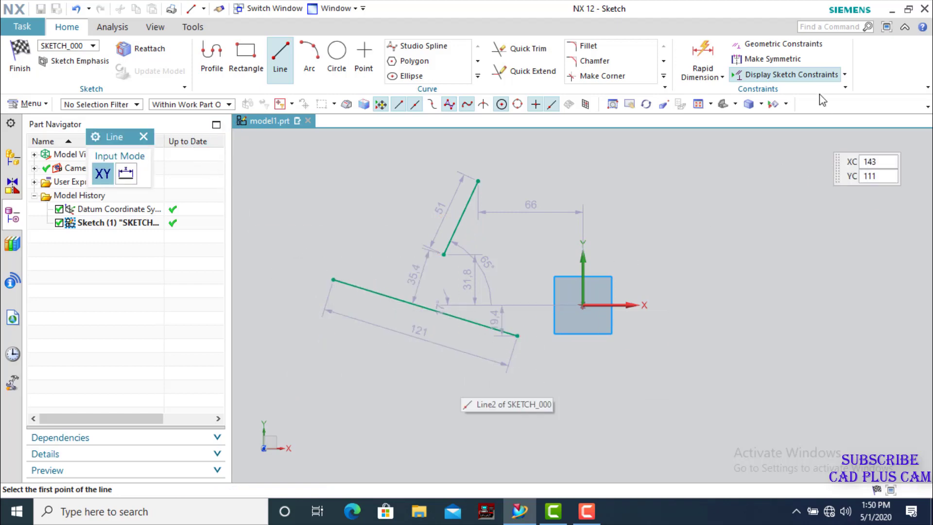
- Apply a Midpoint constraint between the short upper line and the long sloping line
click(782, 43)
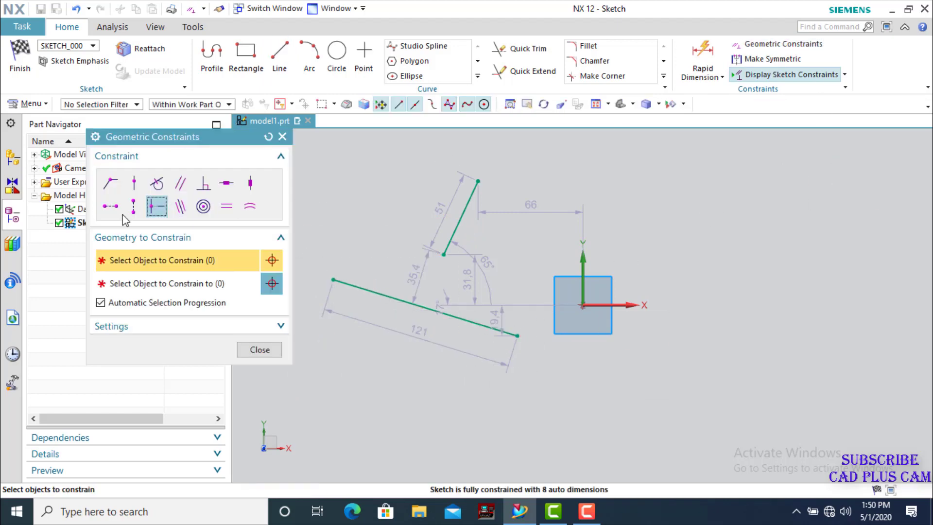
click(459, 228)
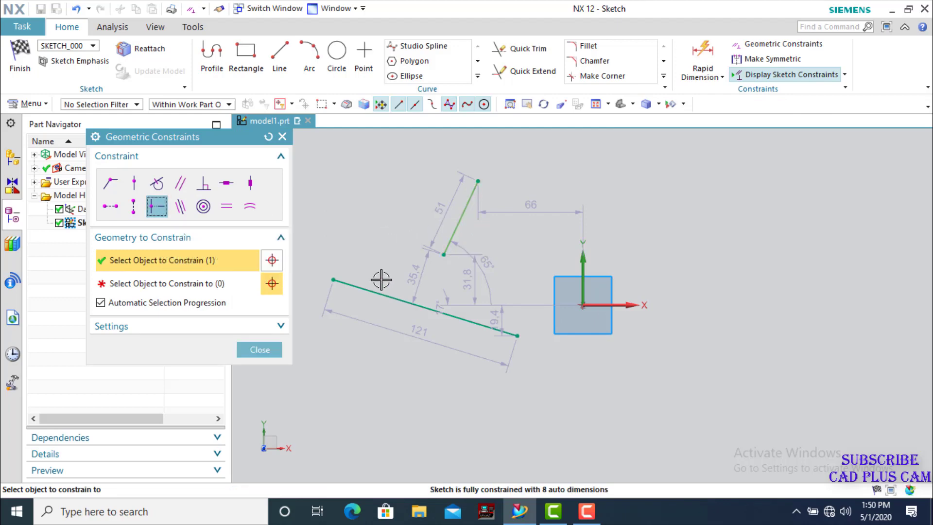
click(412, 306)
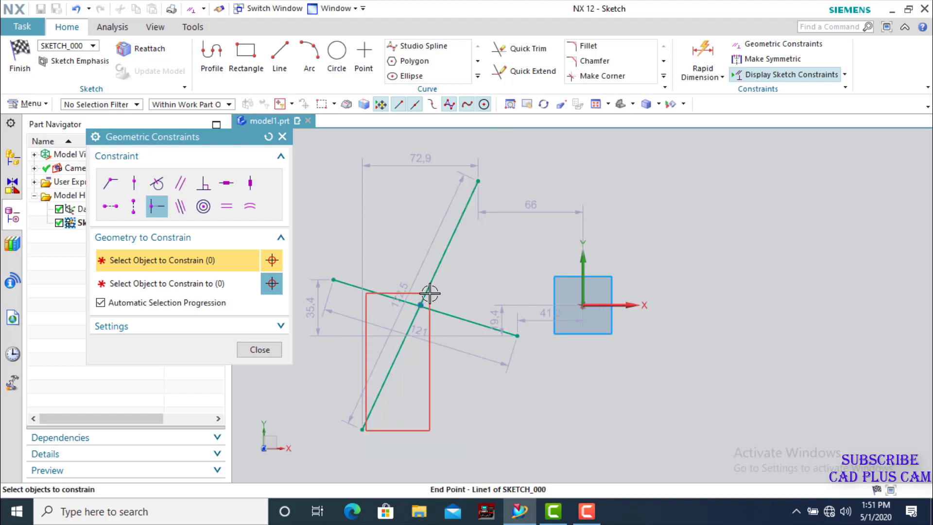
click(259, 349)
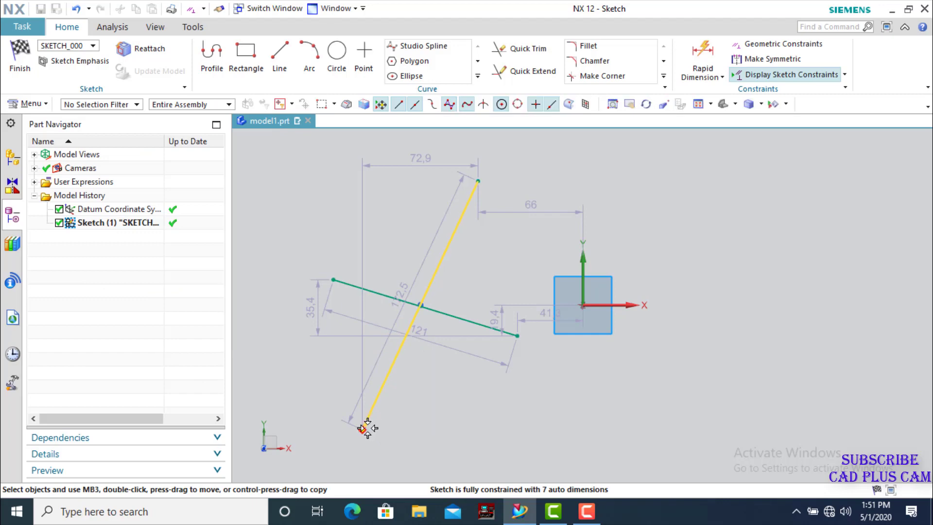
- Shorten the crossing line to about 61.4, and undo both this edit and the midpoint constraint
drag(368, 424, 440, 260)
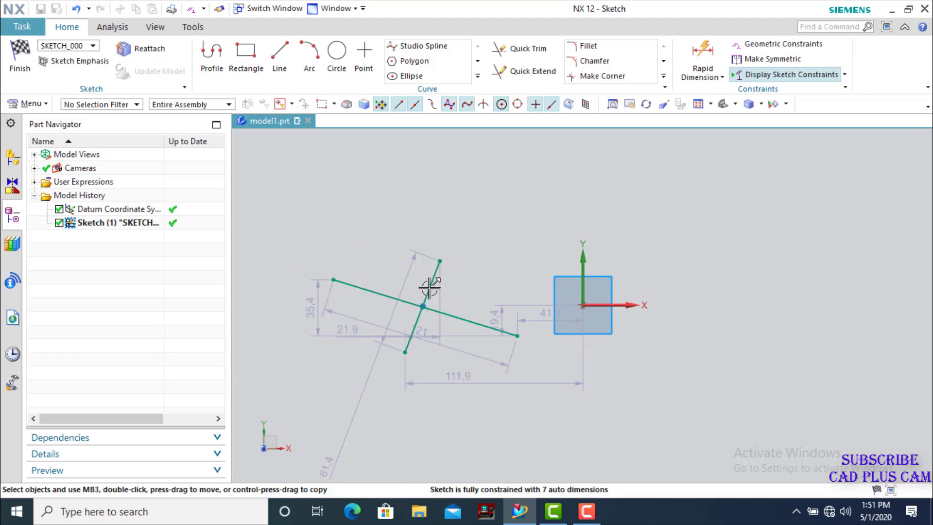
key(ctrl+z)
key(ctrl+z)
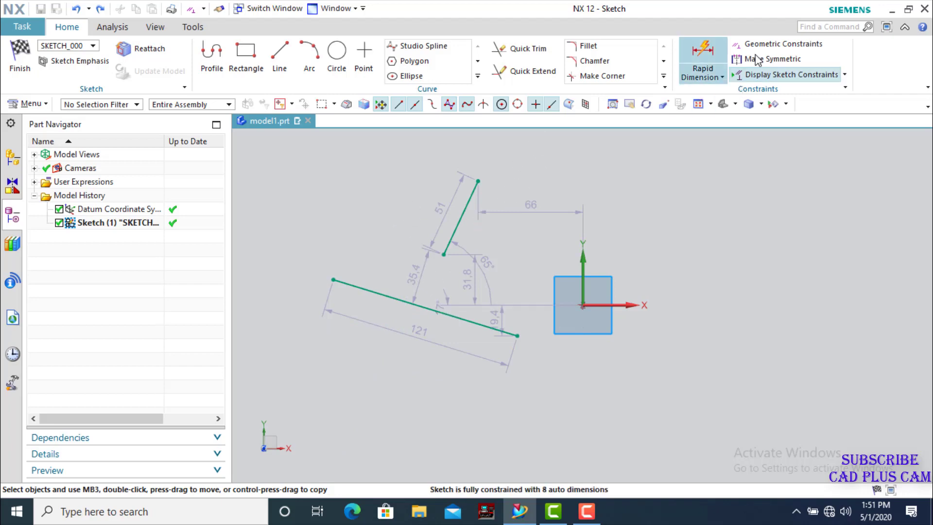
- Apply a Midpoint constraint between the short line's lower endpoint and the long sloping line
click(776, 44)
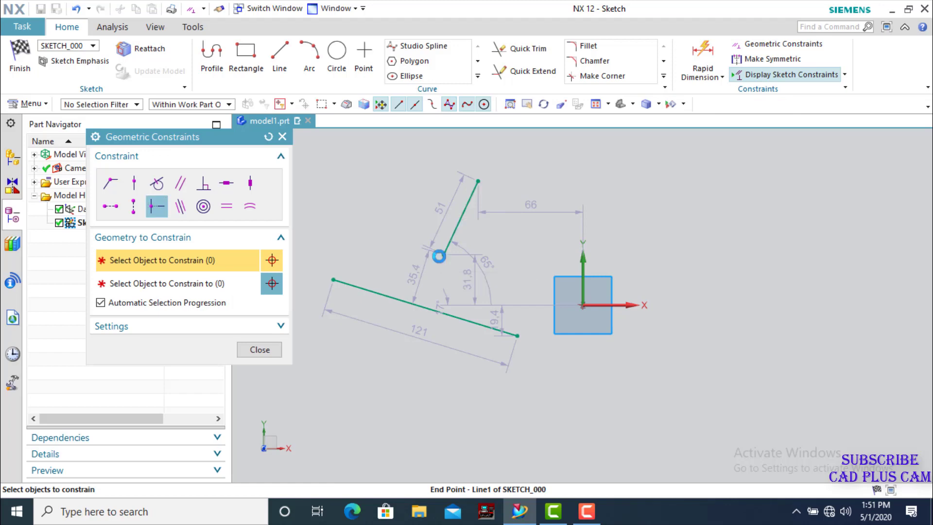
click(441, 255)
click(428, 308)
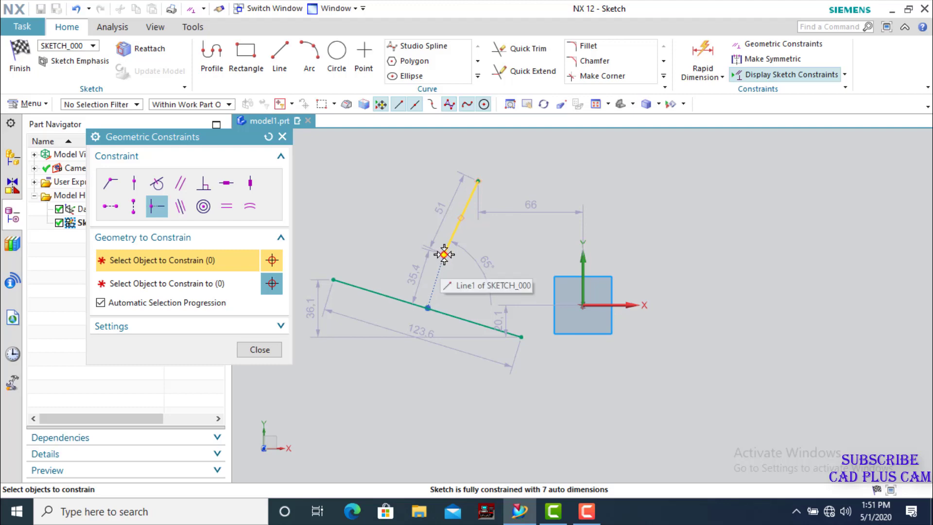
click(428, 309)
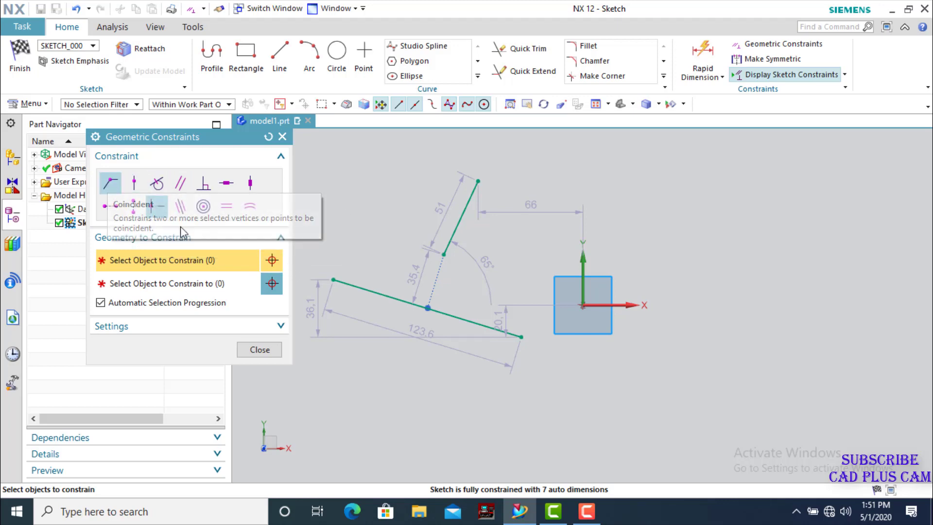
- Make the short line's lower endpoint coincident with the midpoint of the long sloping line
click(110, 183)
click(444, 253)
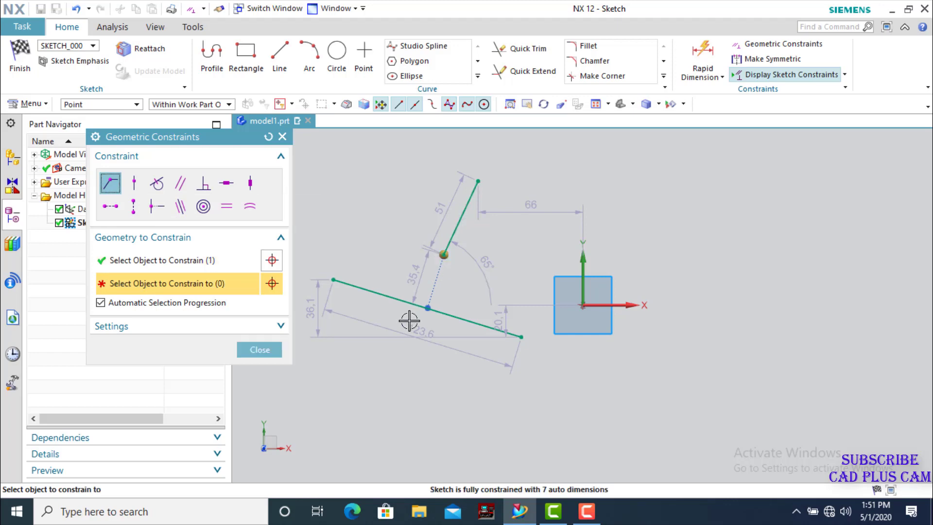
click(429, 310)
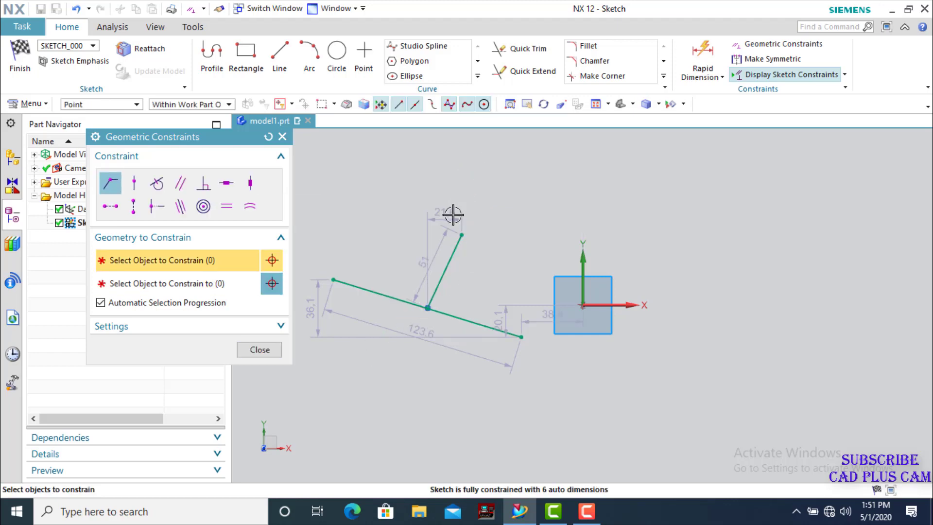
click(260, 349)
- Draw two separate nearly horizontal lines above the X axis: one about 85 long at 359° and one 120 long at 3°
scroll(343, 292, down, 3)
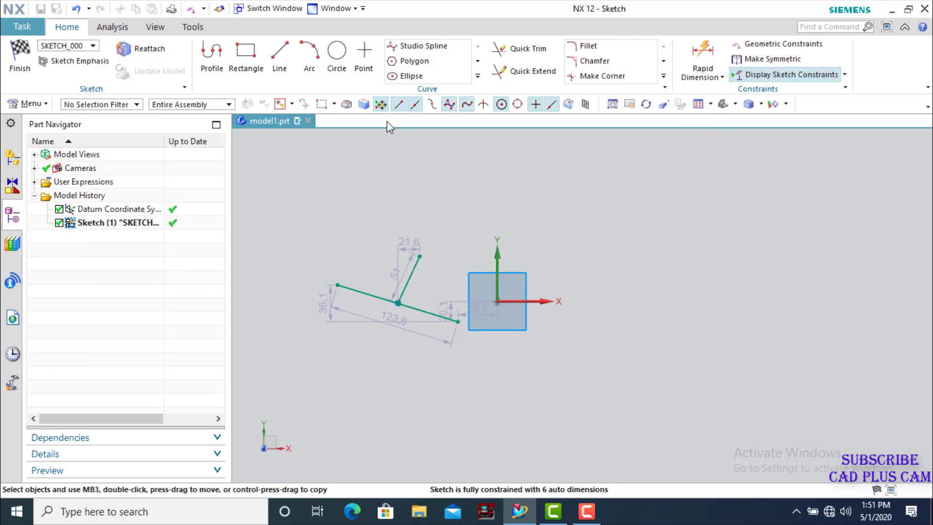
click(761, 44)
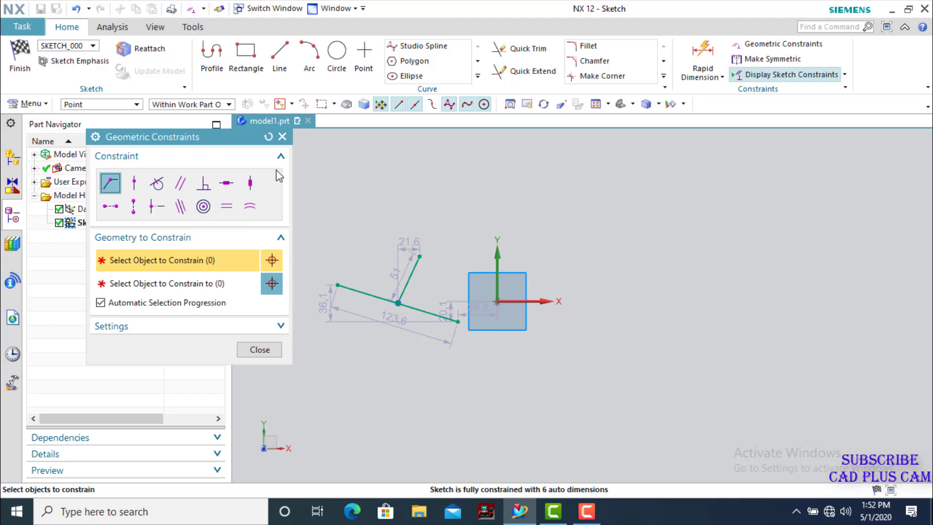
click(280, 73)
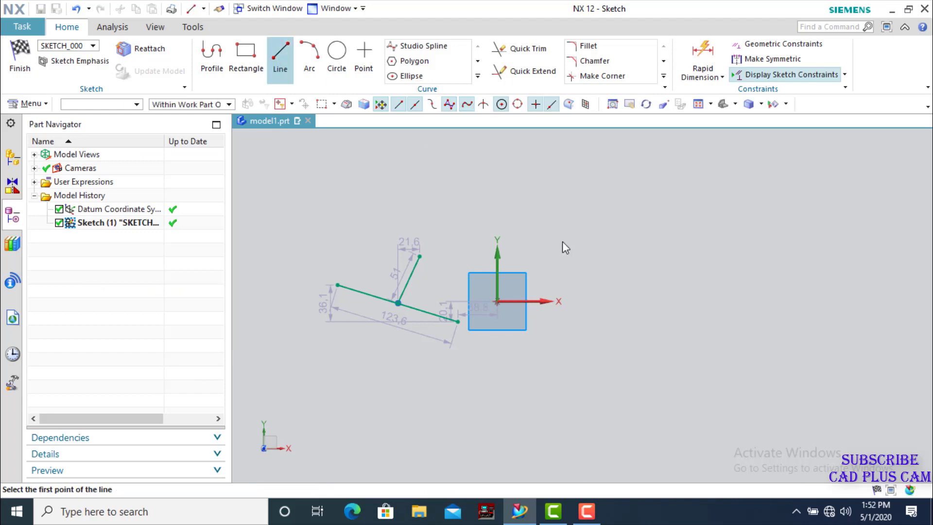
click(543, 235)
click(628, 237)
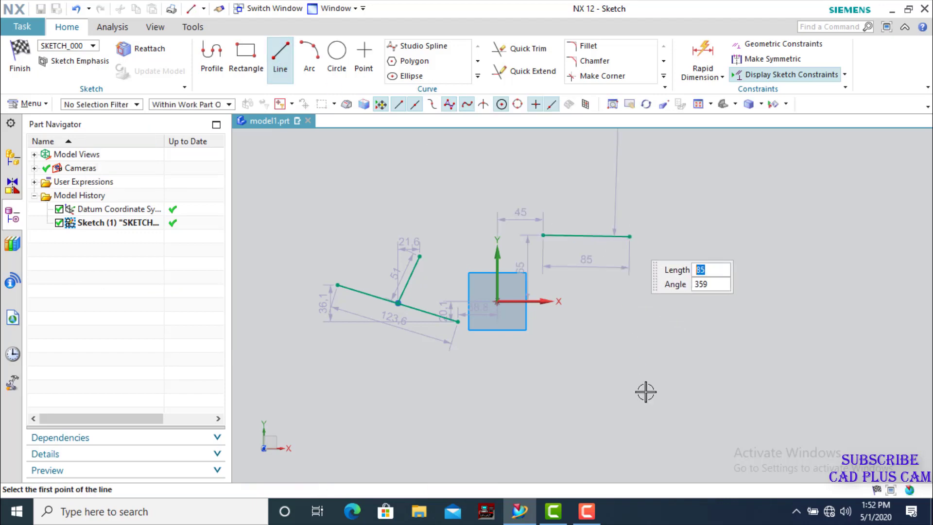
text(120)
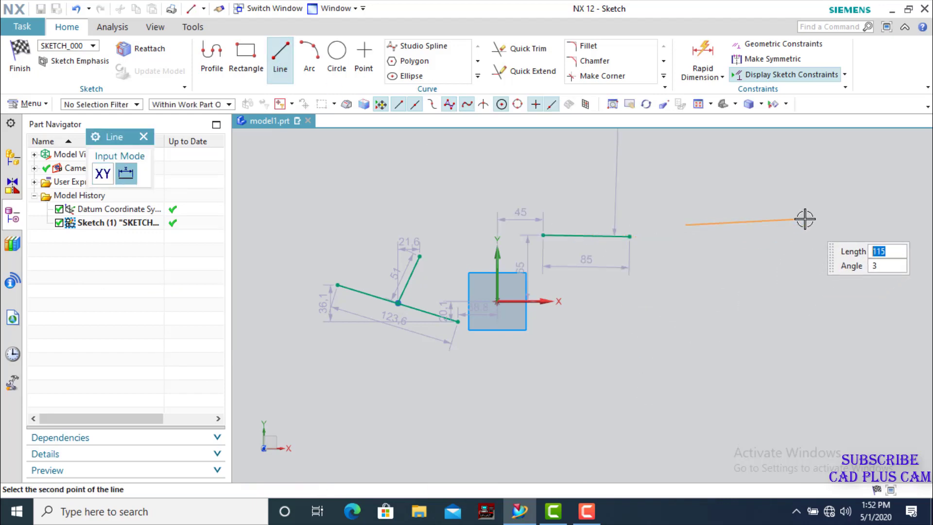
key(Tab)
text(3)
key(Return)
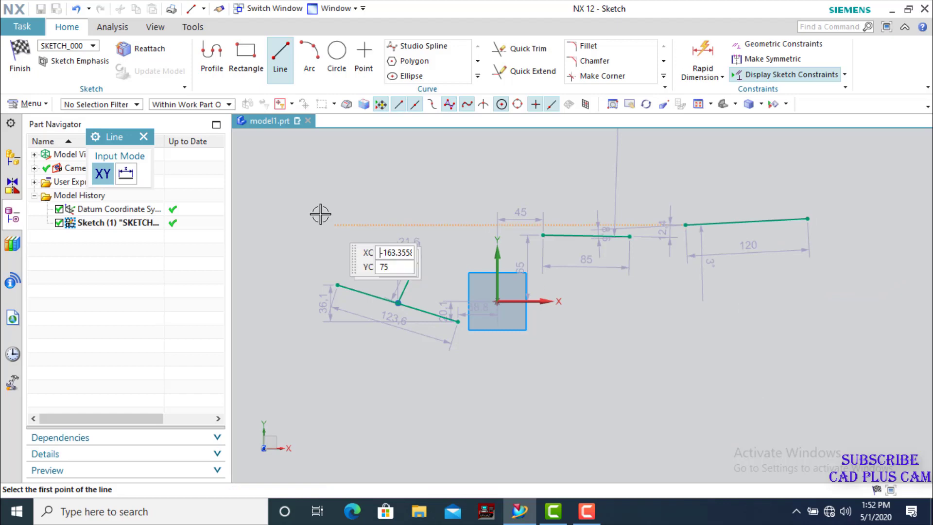
click(145, 137)
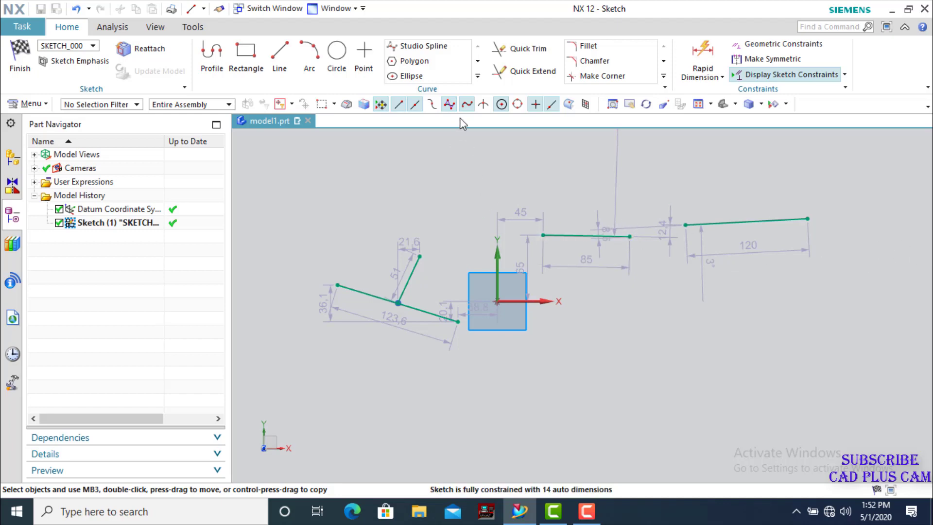
- Constrain the two nearly horizontal lines above the X axis as collinear, and pull the farther line's inner endpoint upward to tilt both
click(750, 45)
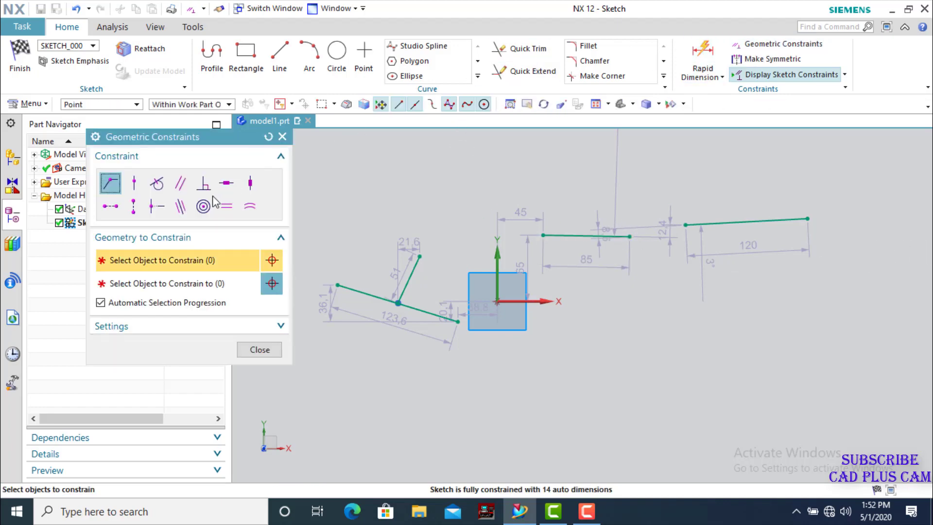
click(184, 208)
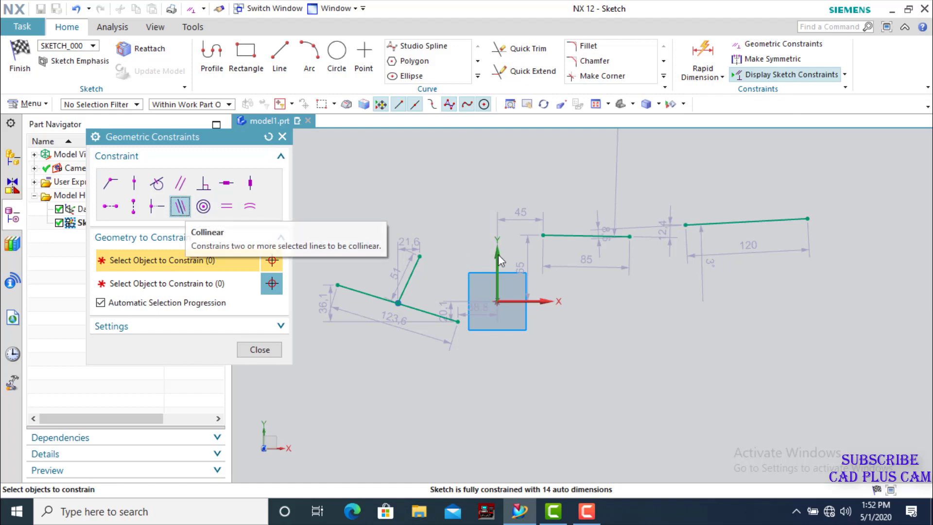
click(588, 235)
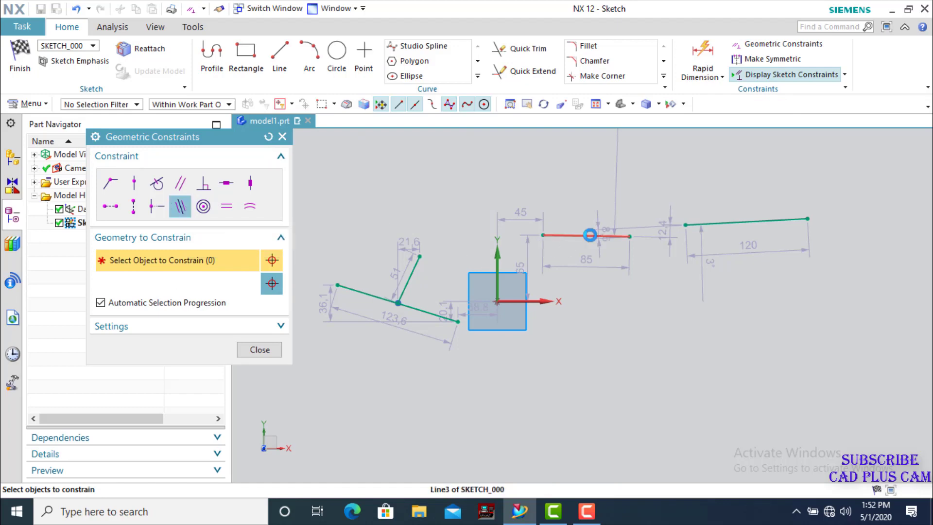
click(717, 219)
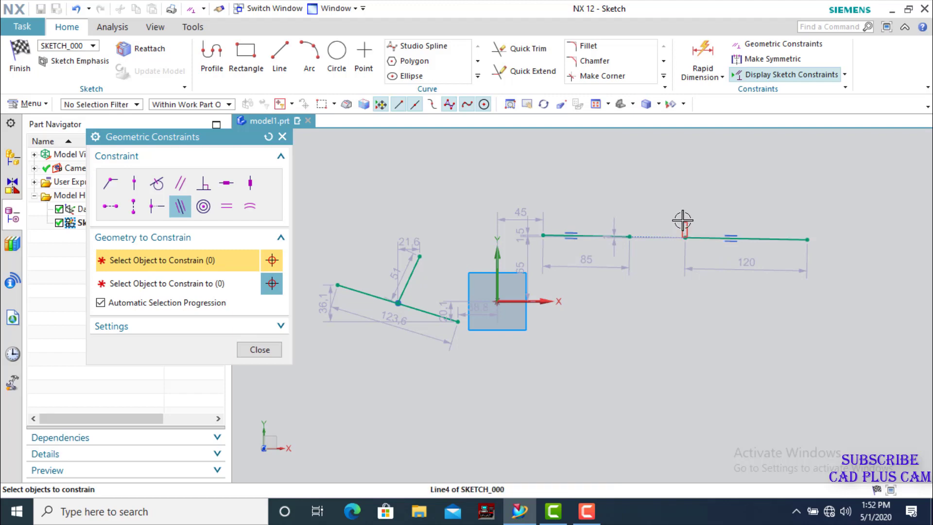
click(260, 349)
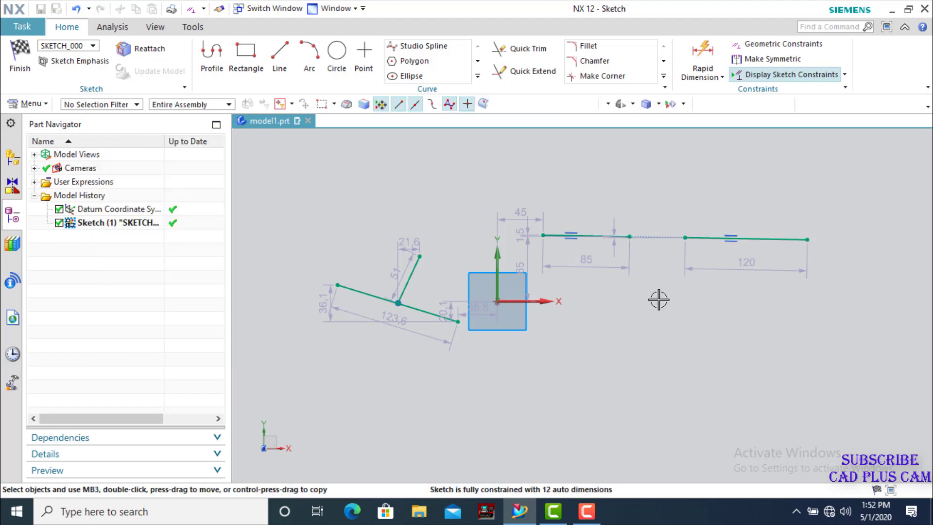
mouse_move(689, 239)
mouse_down()
mouse_move(680, 212)
mouse_move(629, 183)
mouse_move(723, 191)
mouse_up()
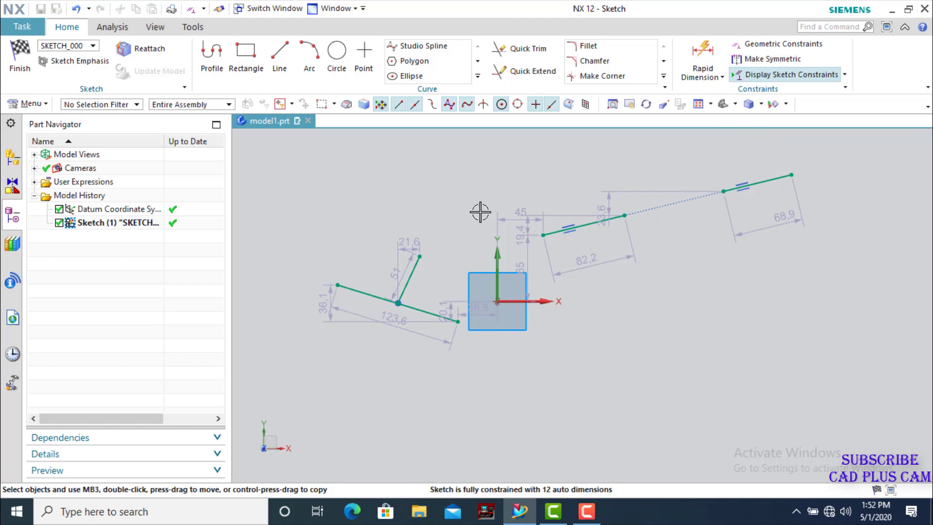
- Draw a circle about 76.4 in diameter below the collinear lines and a smaller off-centre circle about 23 in diameter inside it
click(767, 44)
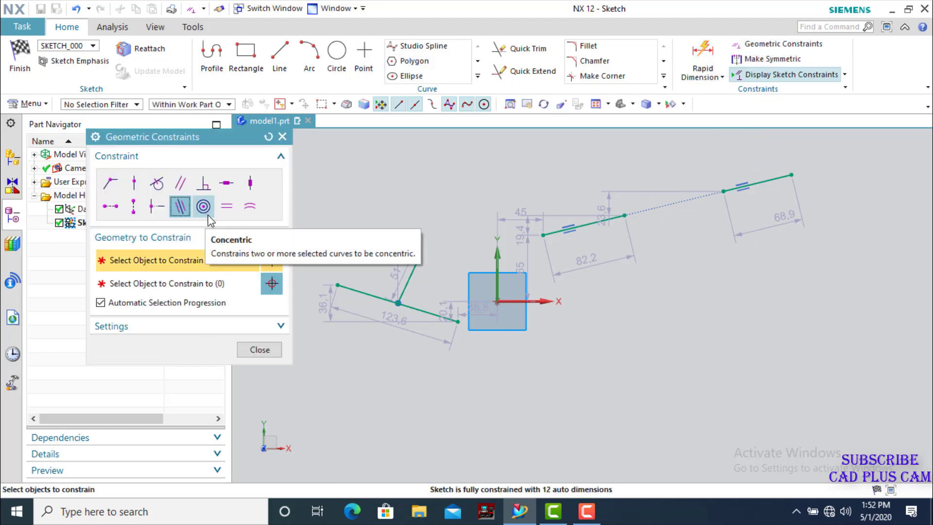
click(340, 70)
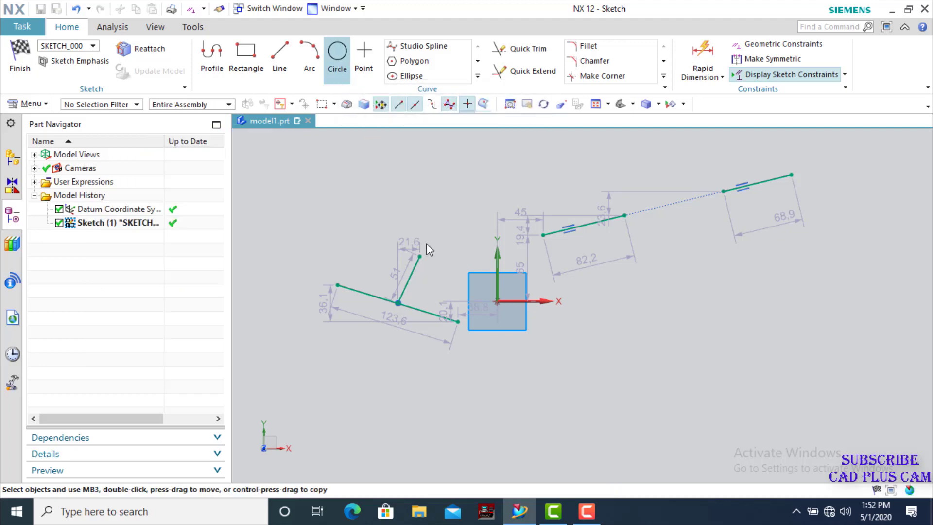
click(653, 330)
click(679, 327)
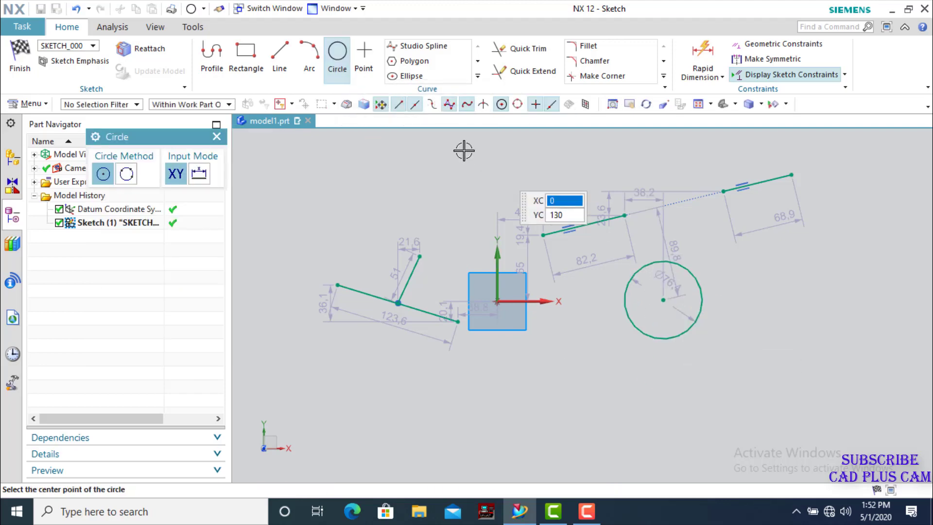
scroll(671, 324, up, 2)
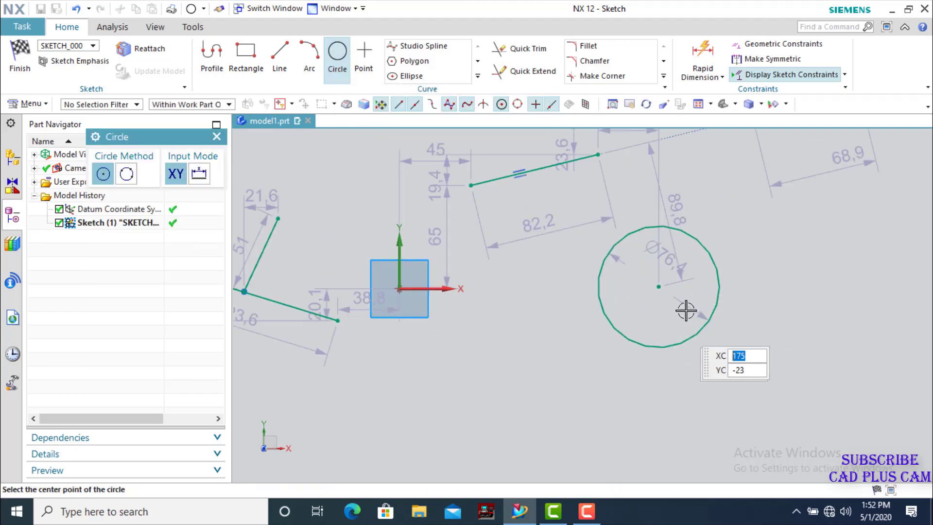
click(685, 284)
click(690, 305)
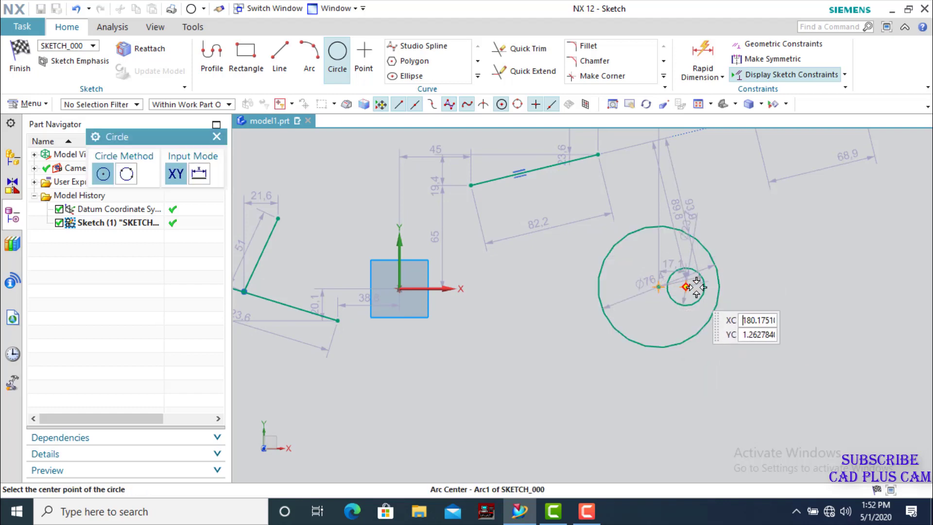
click(221, 139)
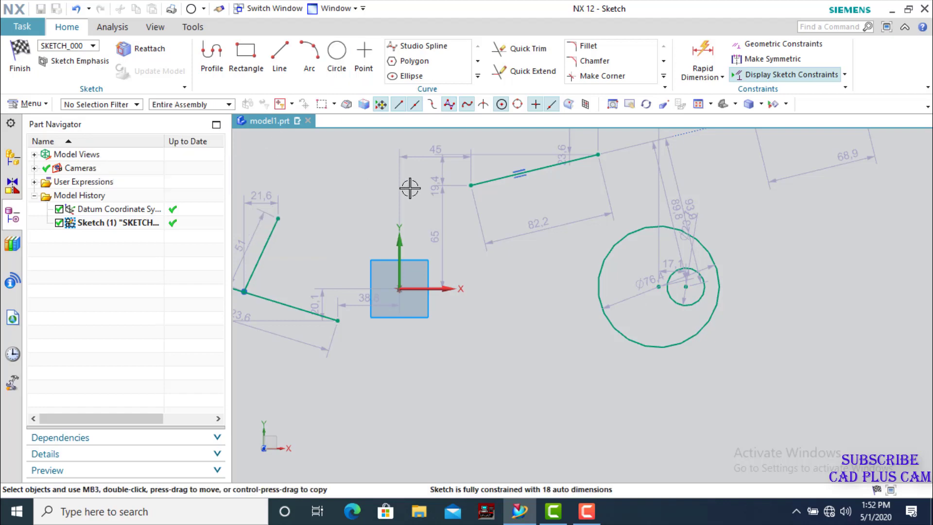
- Apply a Concentric constraint between the large circle and the small circle inside it
click(777, 44)
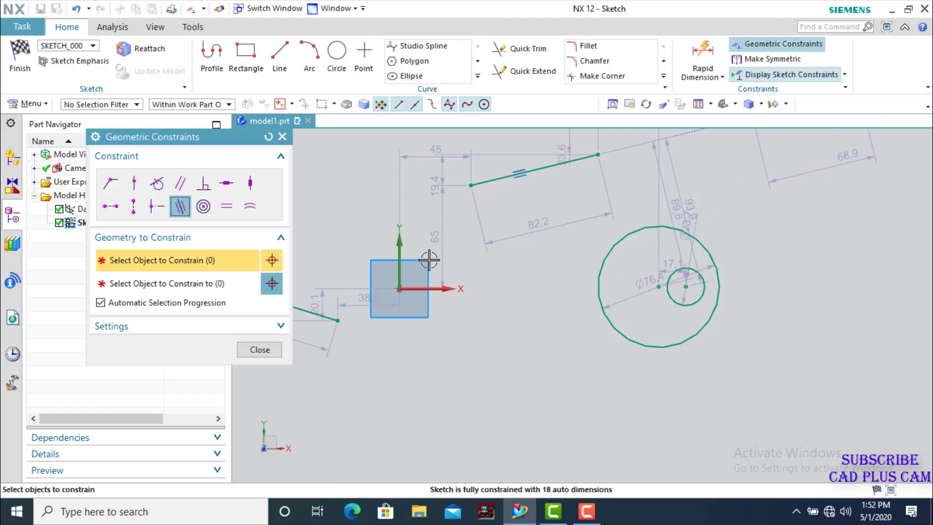
click(203, 206)
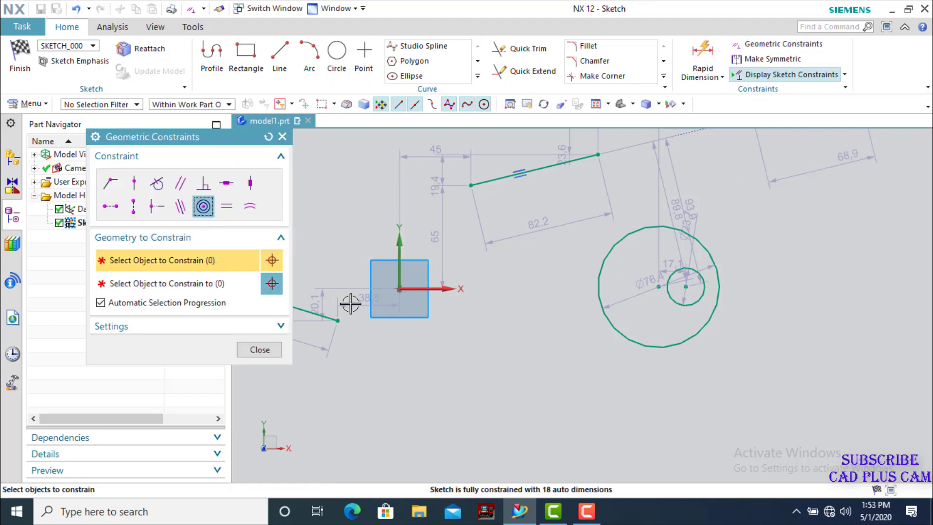
click(631, 233)
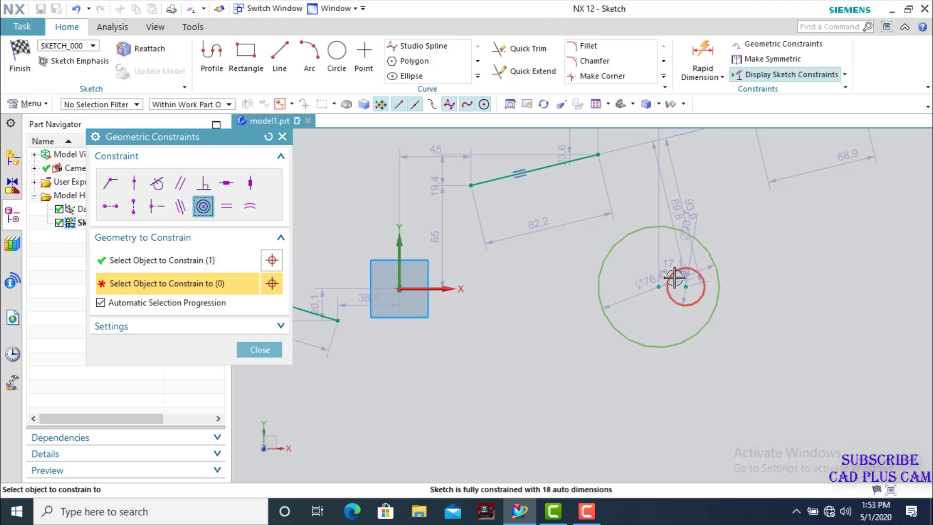
click(674, 277)
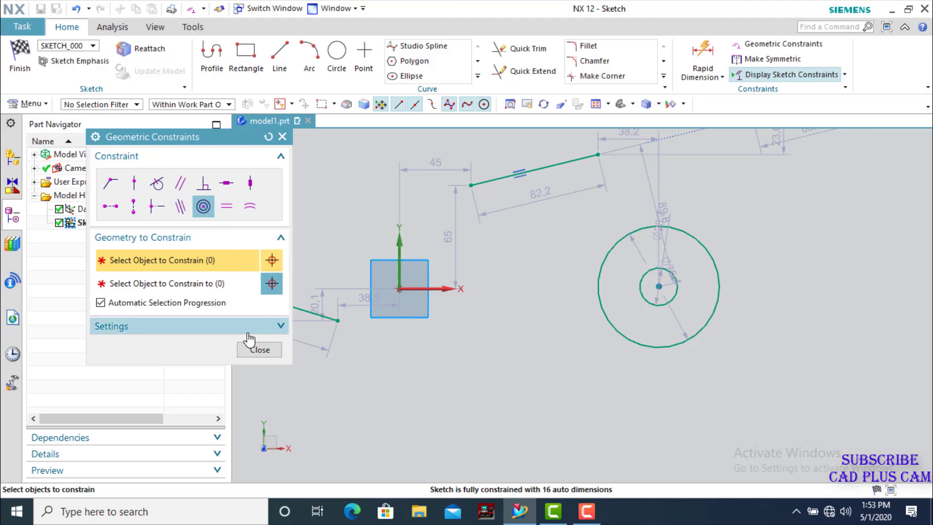
click(269, 348)
- Draw two separate lines above the midpoint-joined lines: one about 115 long, and a higher one about 131.3 long at 8.4°
scroll(437, 333, down, 4)
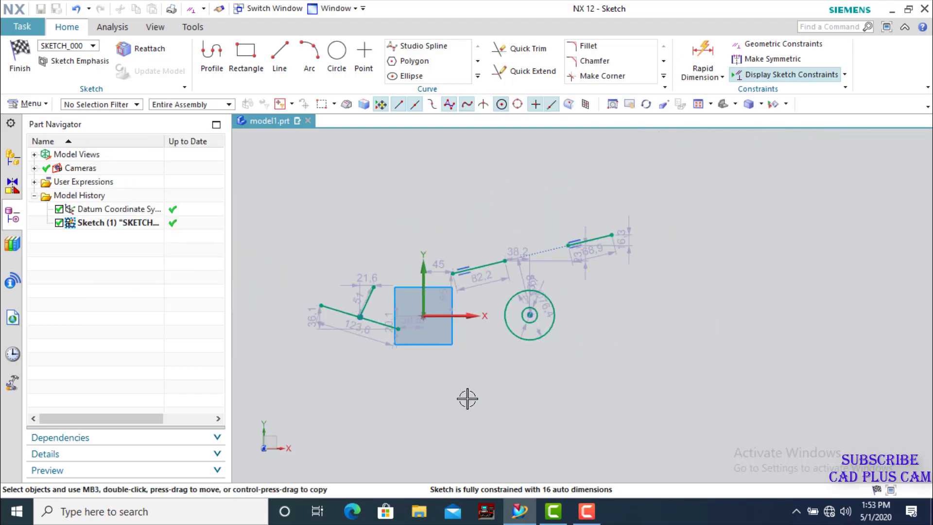
click(280, 57)
click(319, 209)
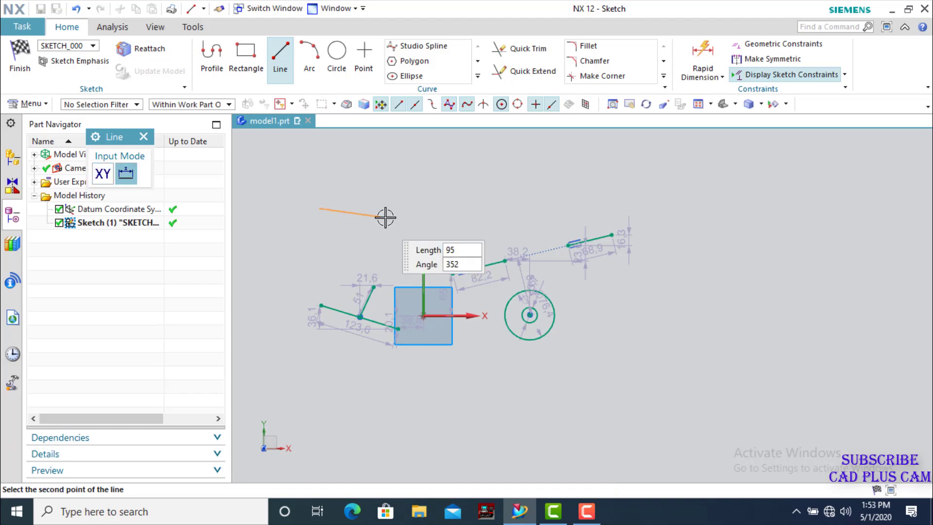
key(Return)
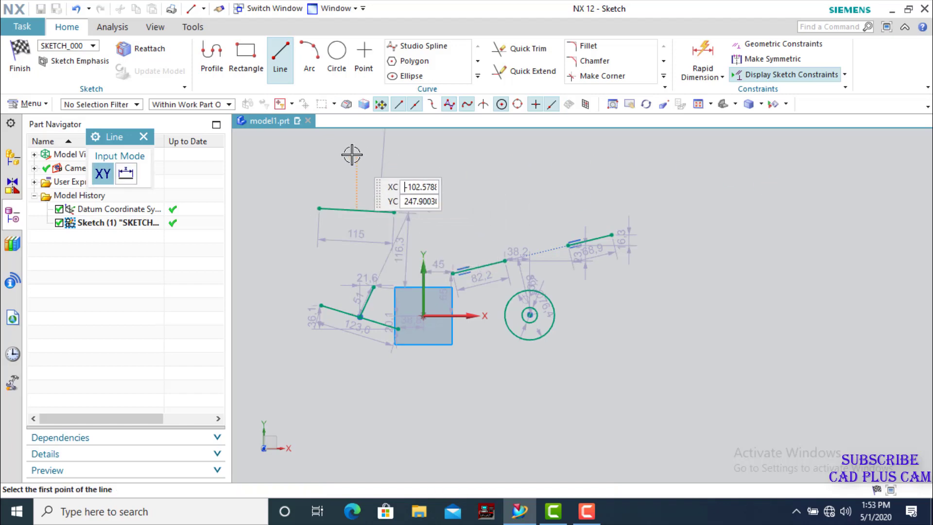
click(309, 162)
click(394, 150)
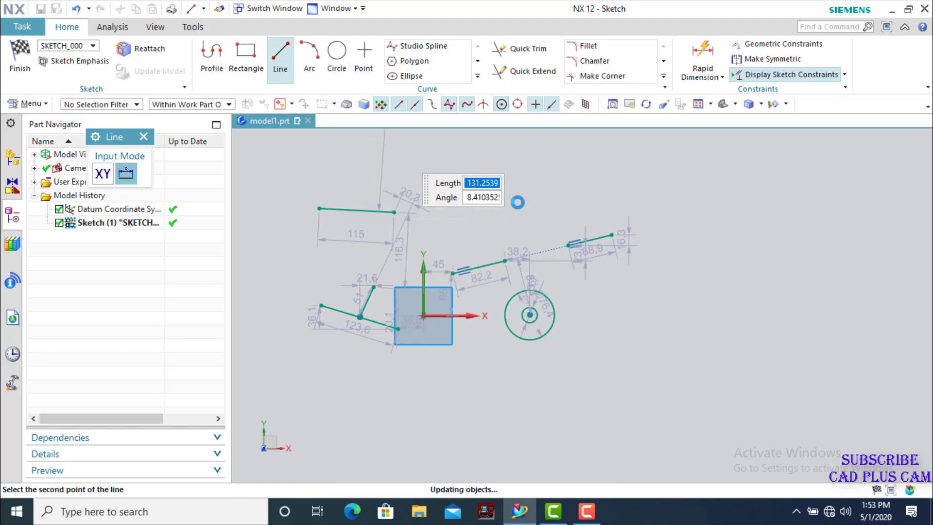
click(149, 142)
- Set the length of the lower of the two new lines to 100
scroll(342, 228, up, 2)
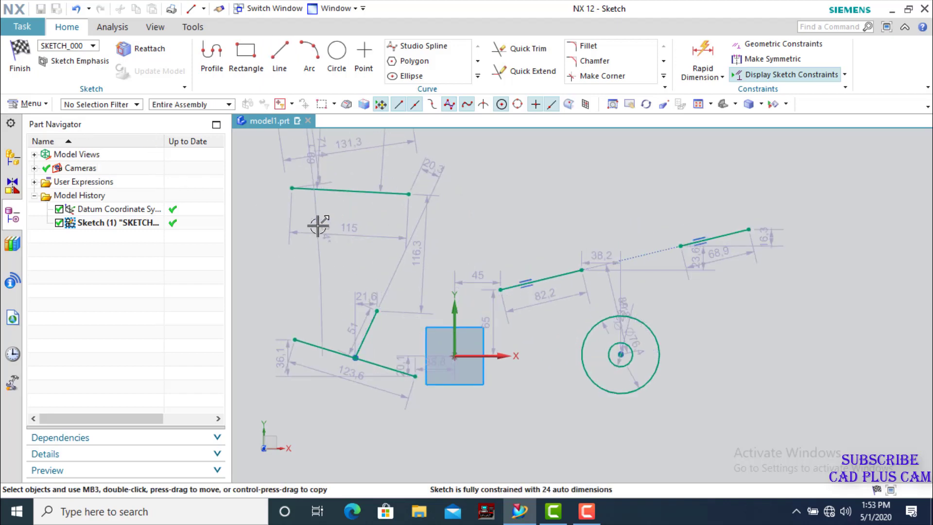
double_click(343, 236)
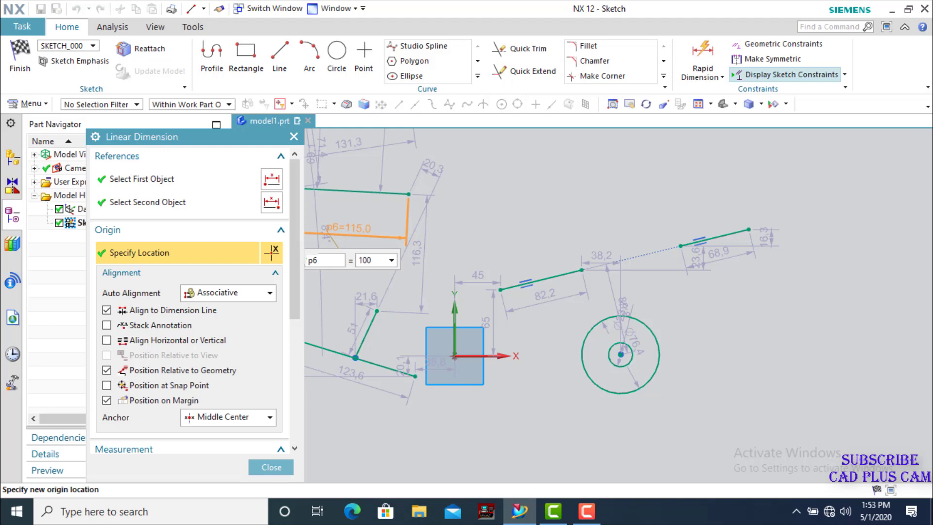
text(100)
key(Return)
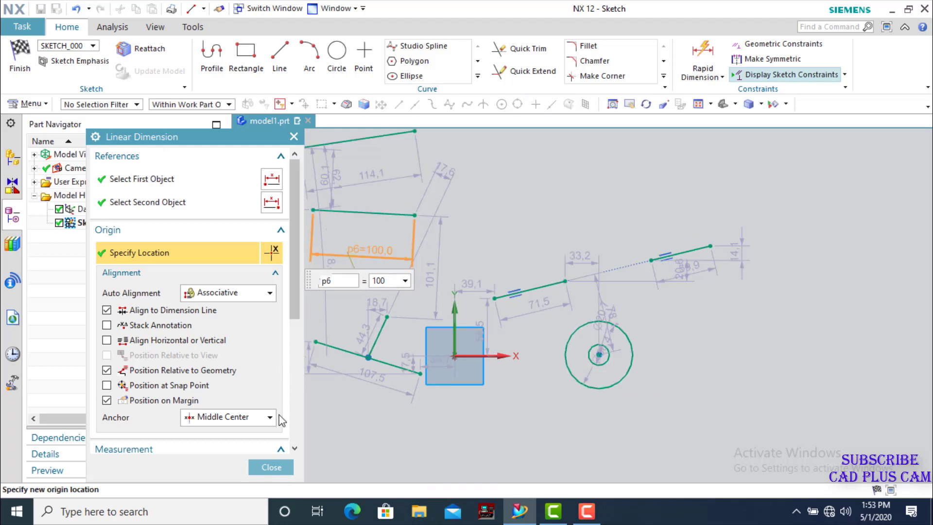
click(273, 466)
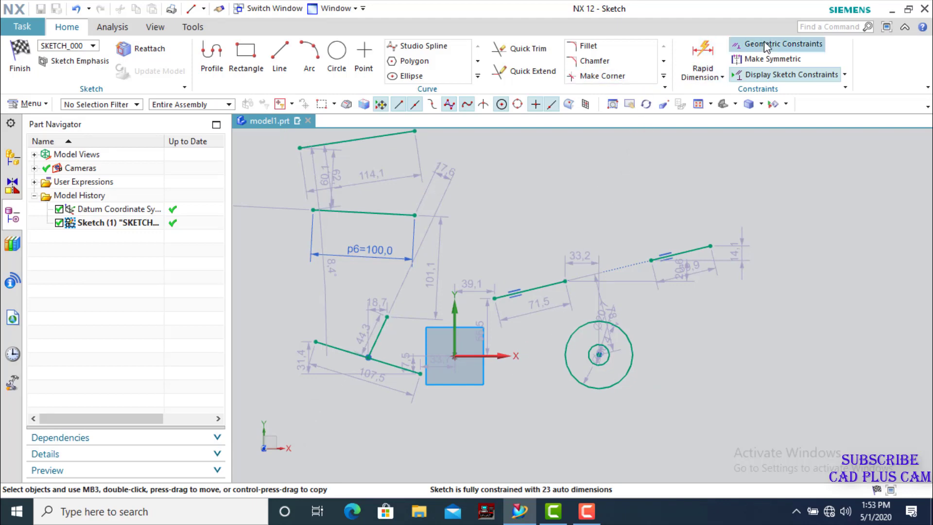
- Apply an Equal Length constraint between the dimensioned 100 line and the sloping line above it
click(738, 48)
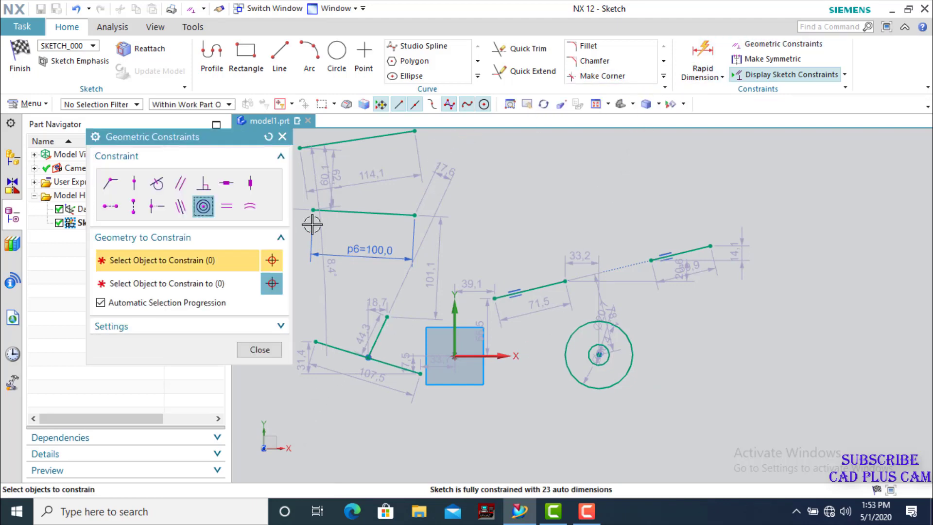
click(227, 207)
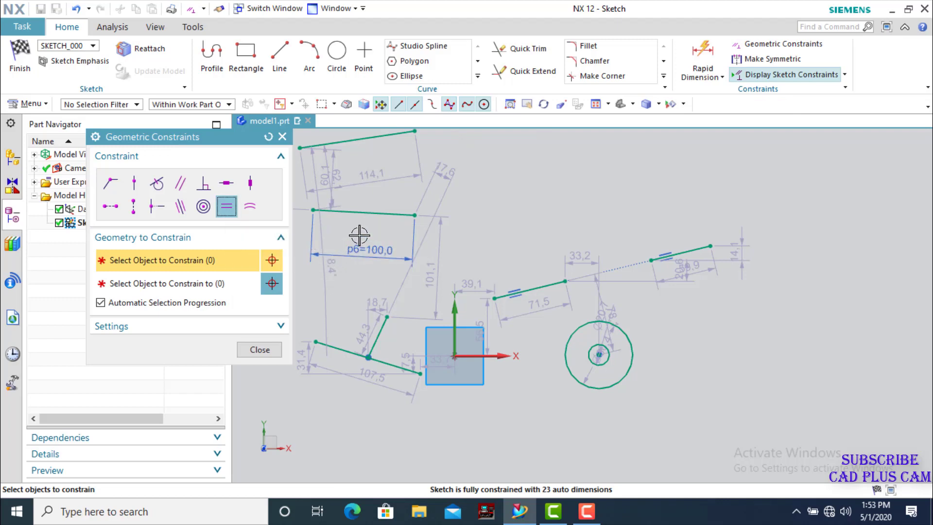
click(371, 214)
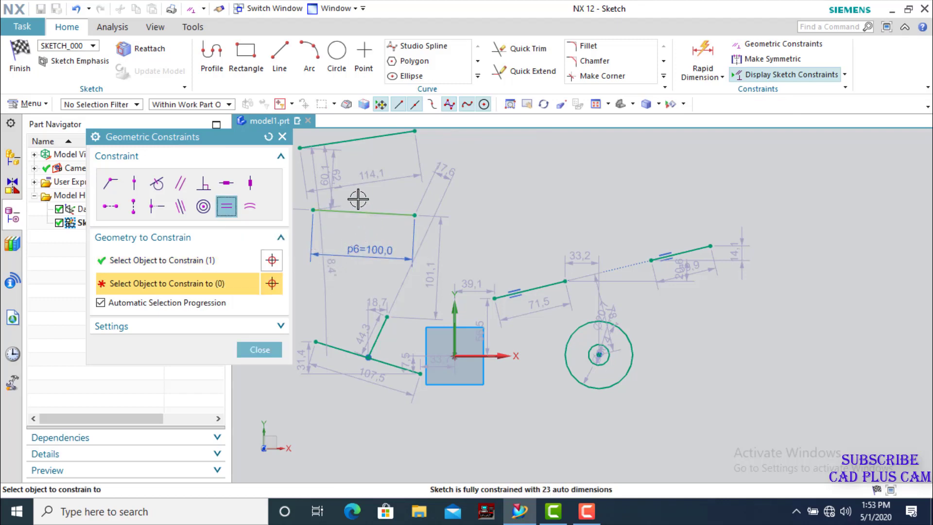
click(364, 140)
scroll(385, 301, down, 2)
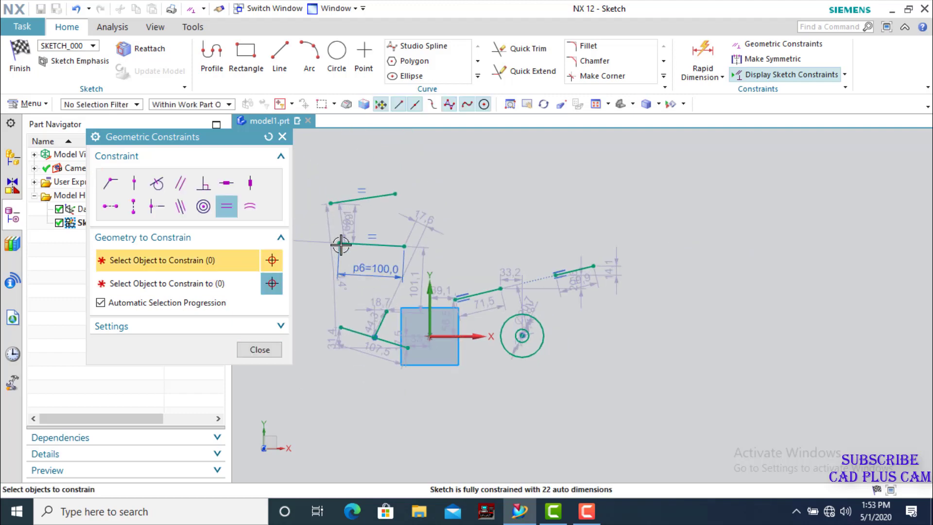
click(360, 194)
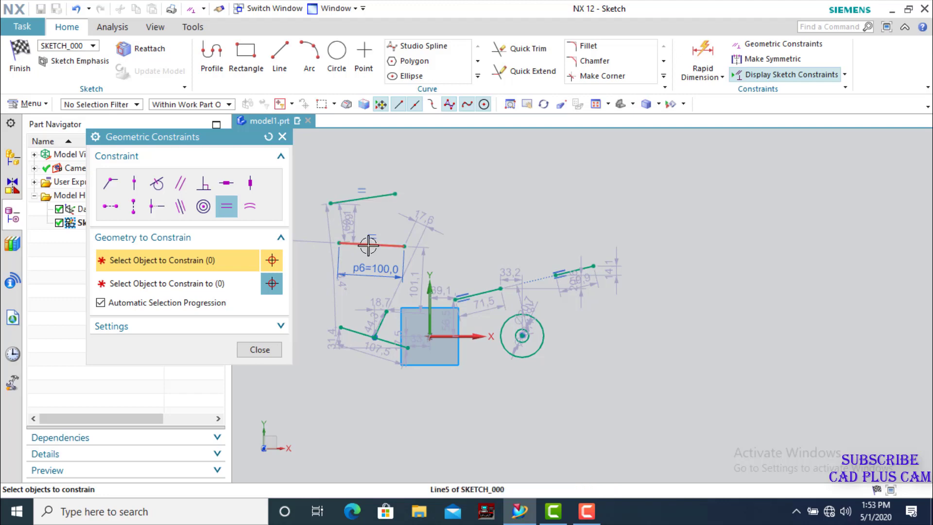
click(259, 350)
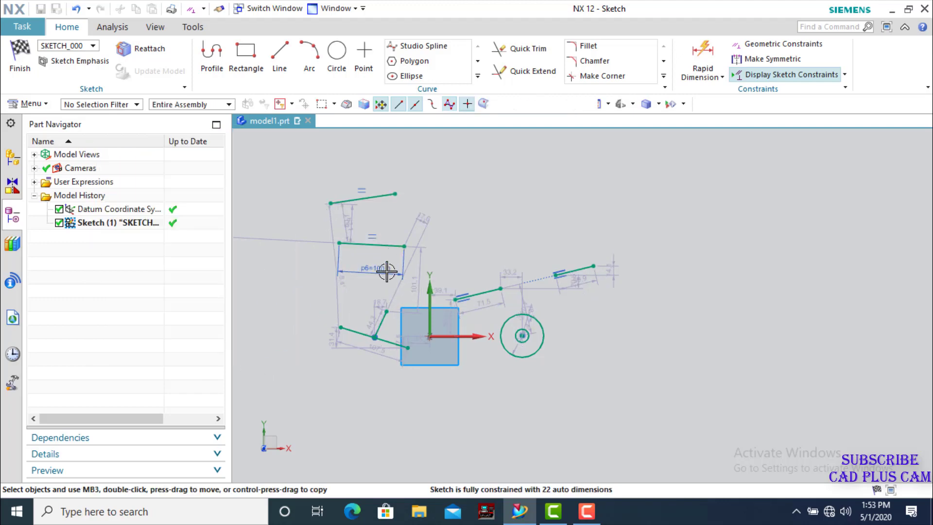
- Set the length dimension driving the two equal-length lines to 120
double_click(376, 270)
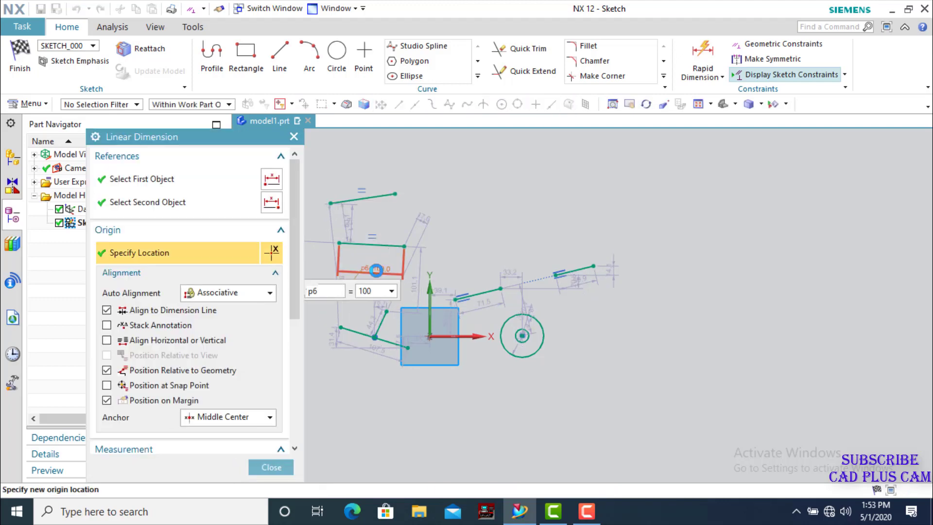
text(12)
key(Return)
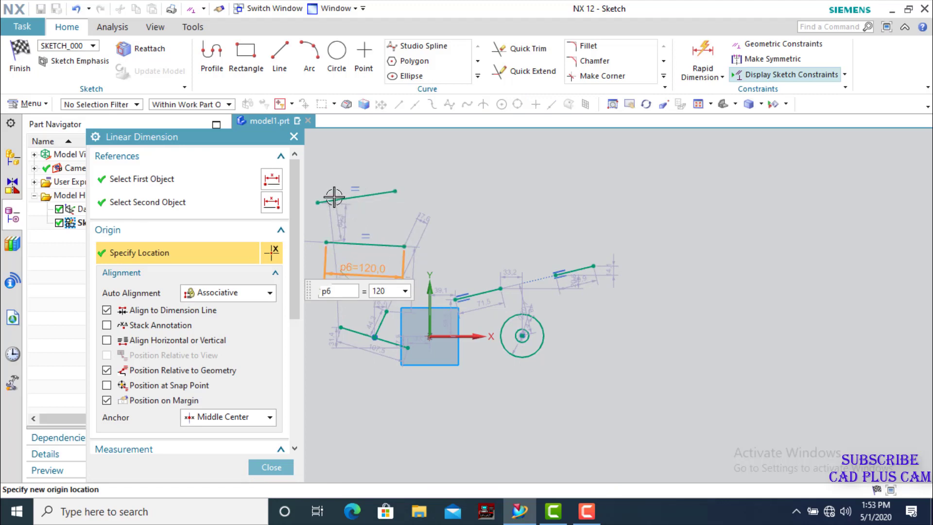
click(268, 469)
scroll(436, 304, down, 2)
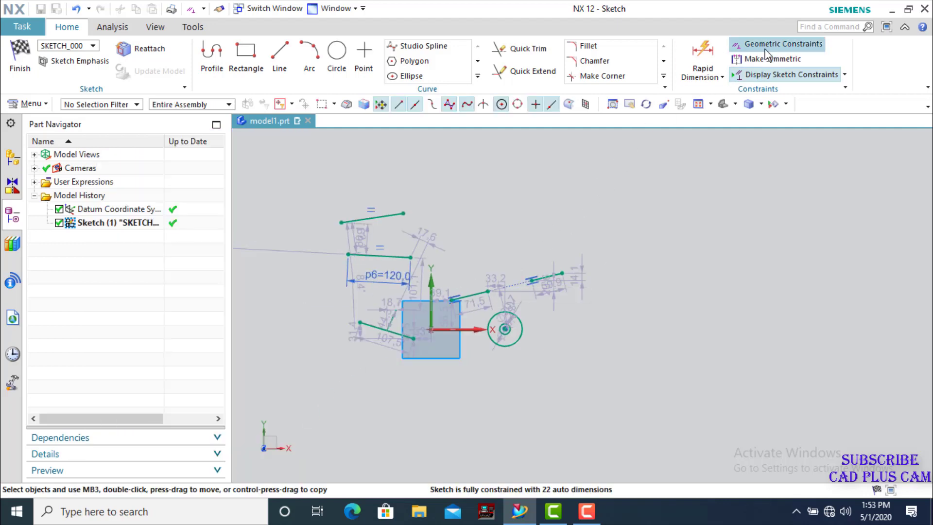
click(777, 44)
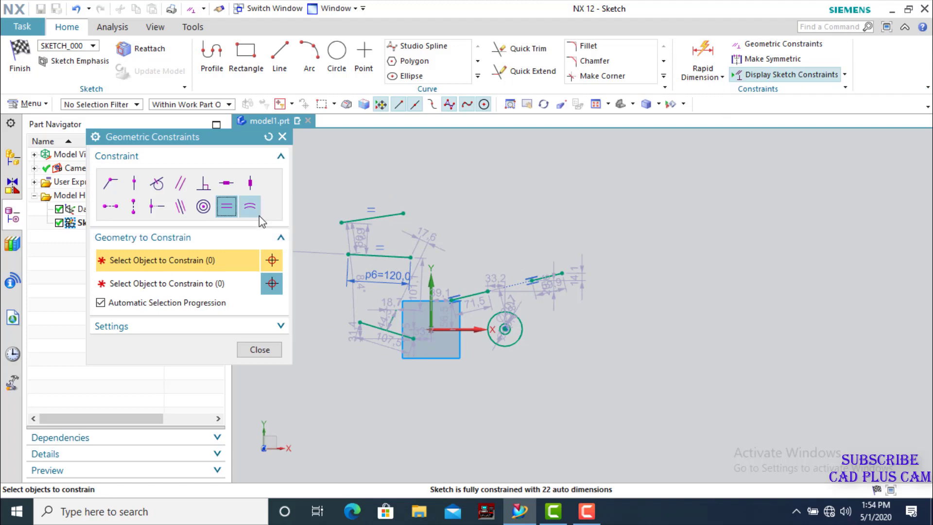
click(282, 136)
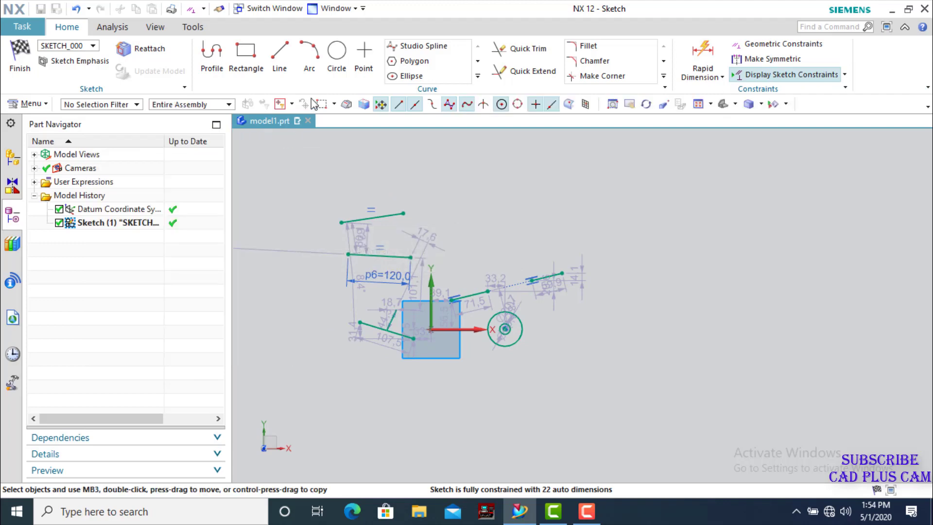
- Draw a separate circle about 91.3 mm in diameter below and to the right of the two concentric circles
click(337, 48)
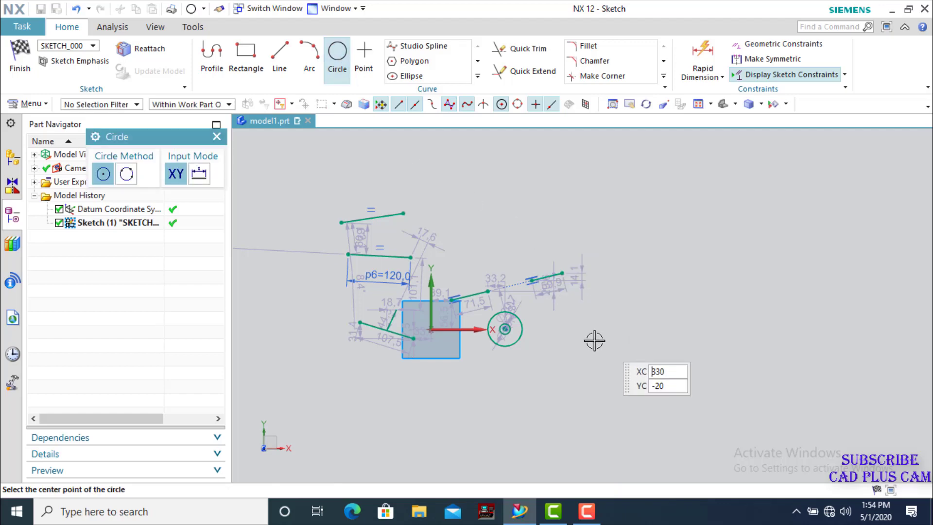
click(546, 353)
scroll(500, 324, up, 4)
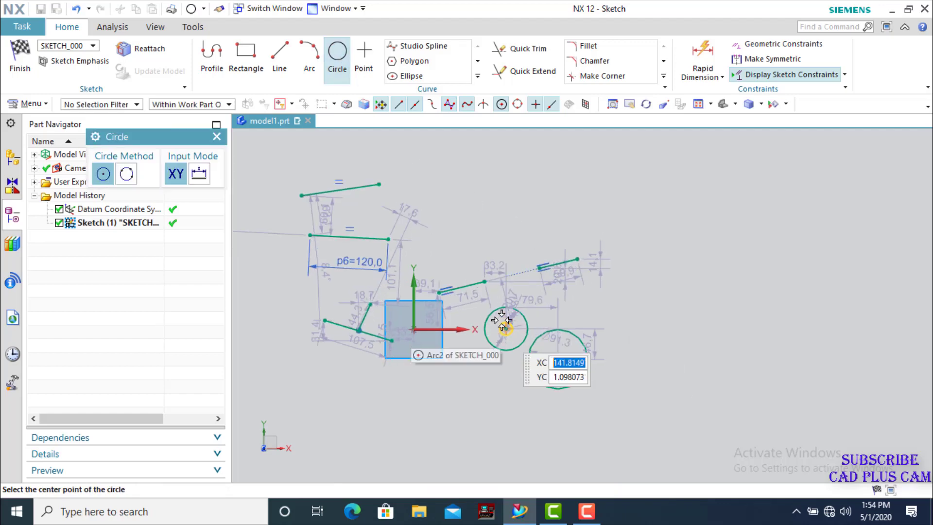
click(216, 137)
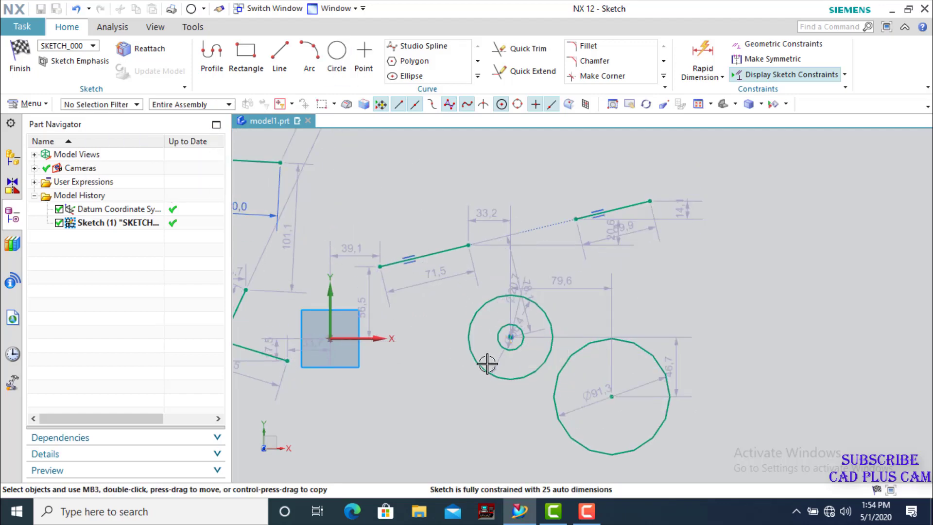
- Set the diameter of the new separate circle to 90 mm
scroll(485, 364, up, 2)
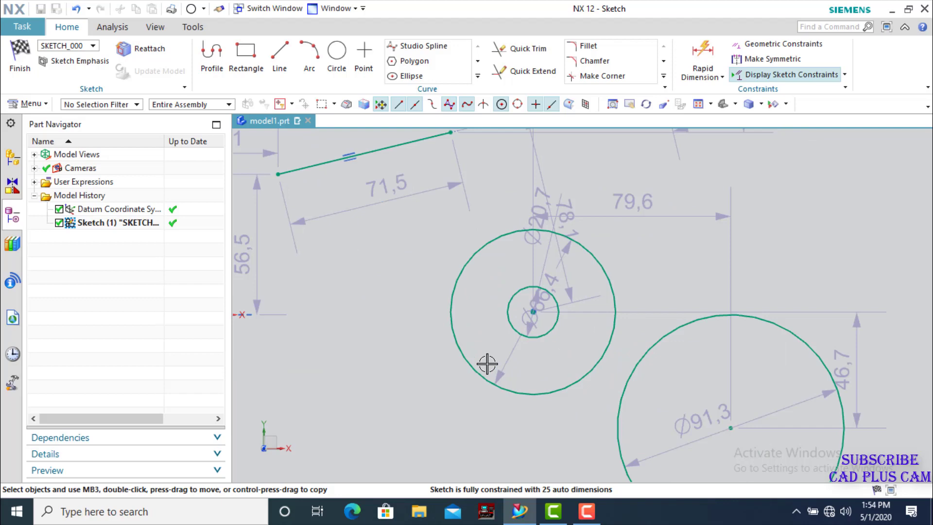
double_click(620, 423)
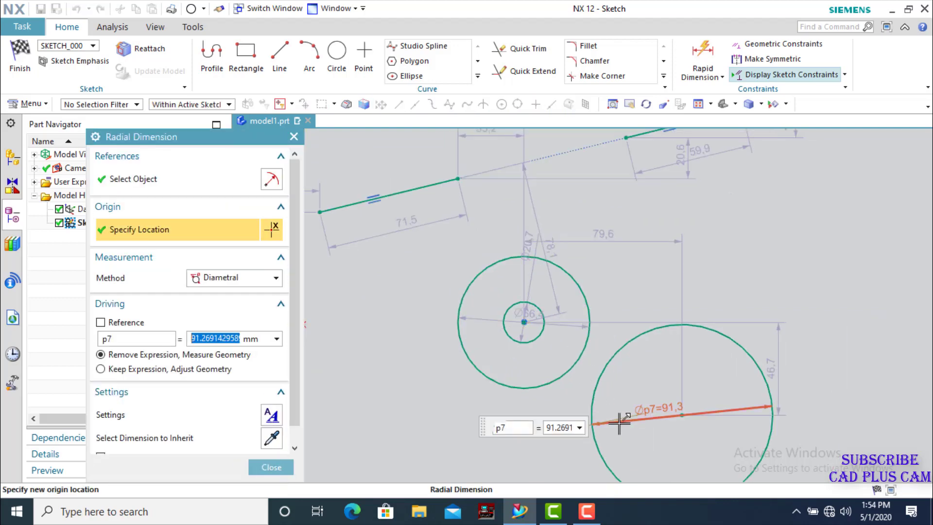
text(90)
key(Return)
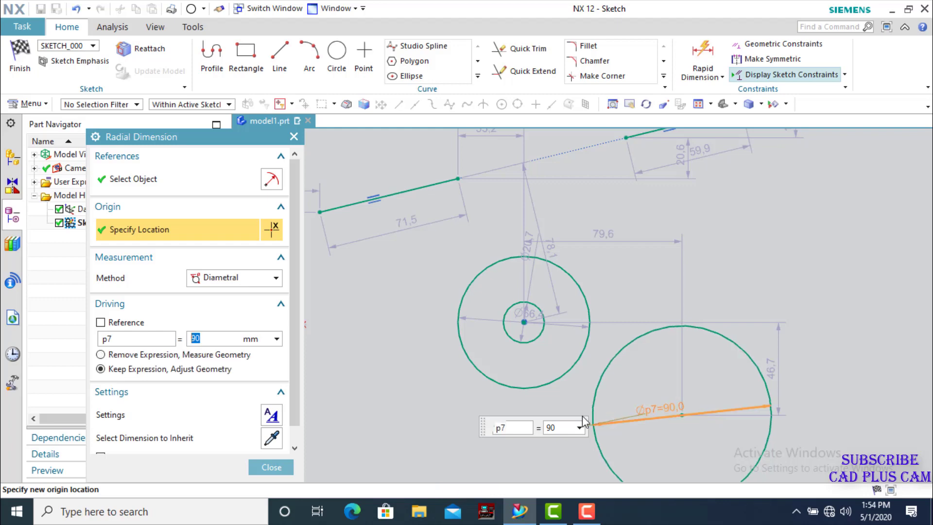
click(284, 467)
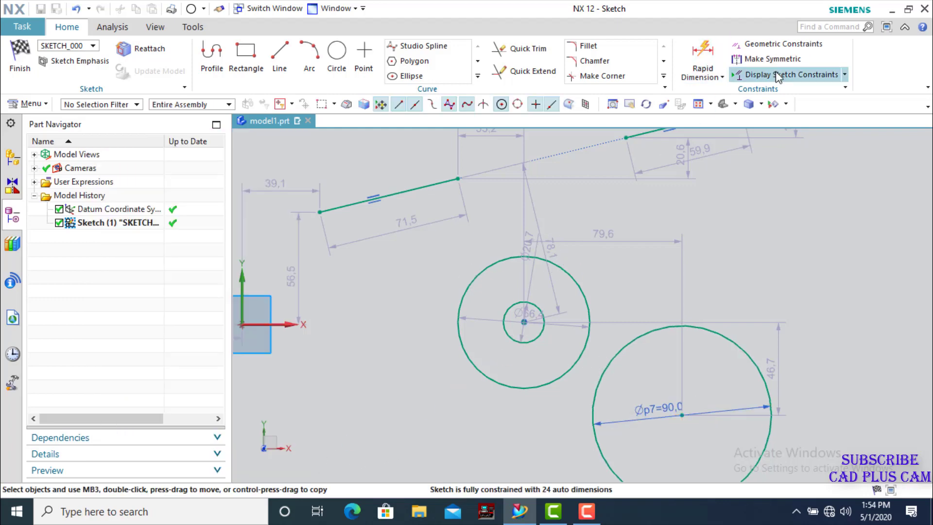
- Apply an Equal Radius constraint between the 90 mm circle and the outer circle of the concentric pair
click(766, 45)
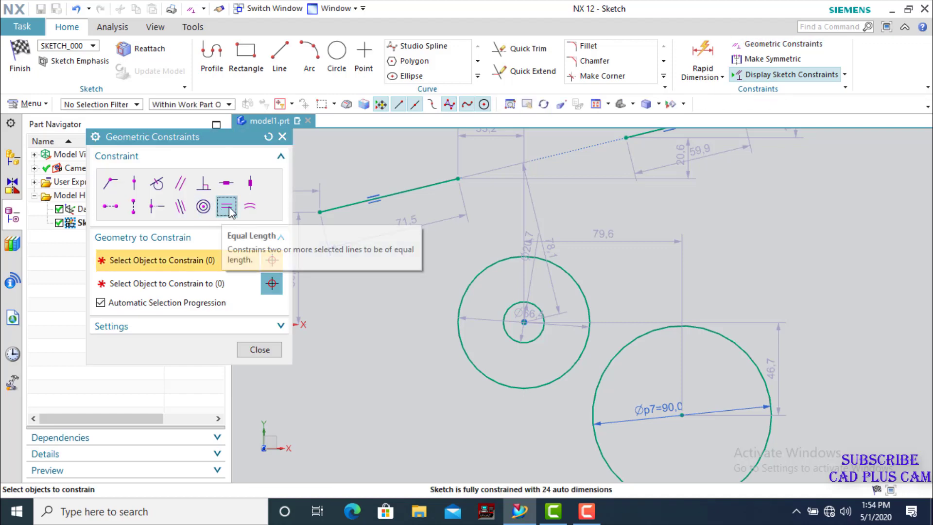
click(594, 388)
click(558, 382)
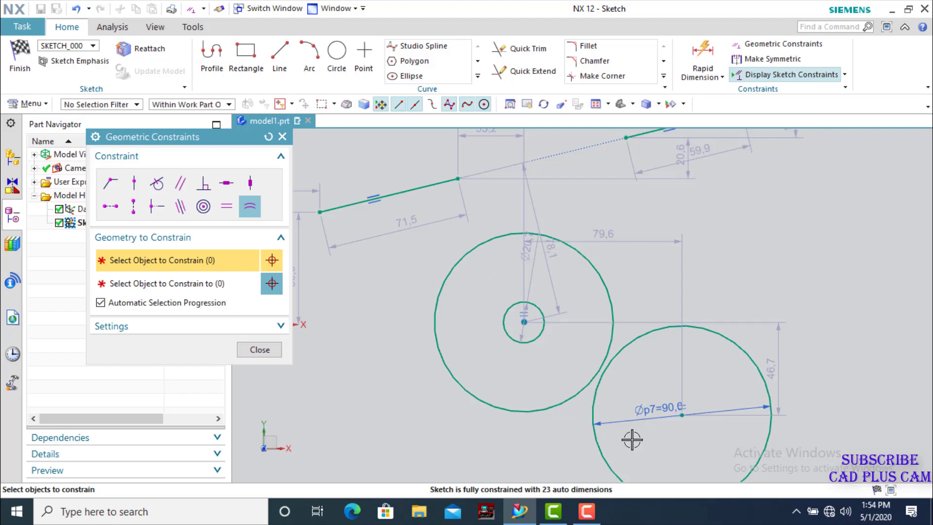
scroll(494, 378, down, 2)
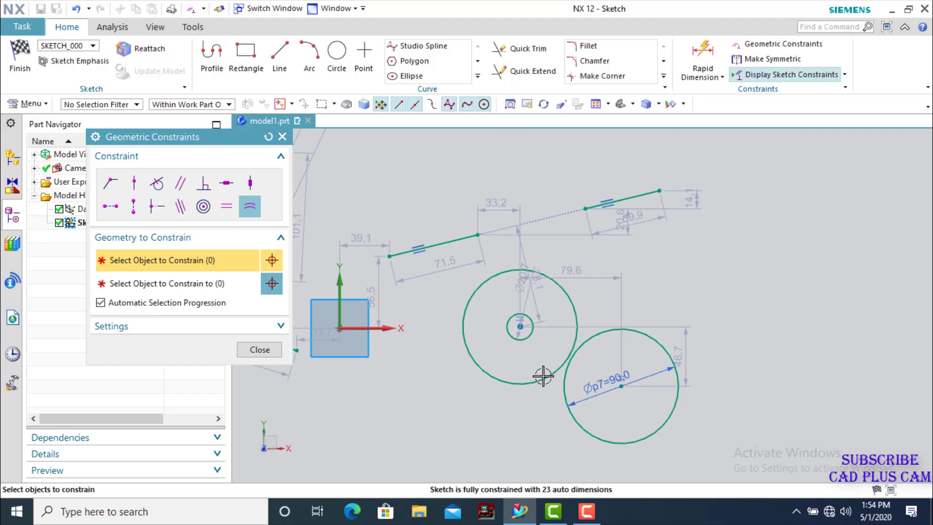